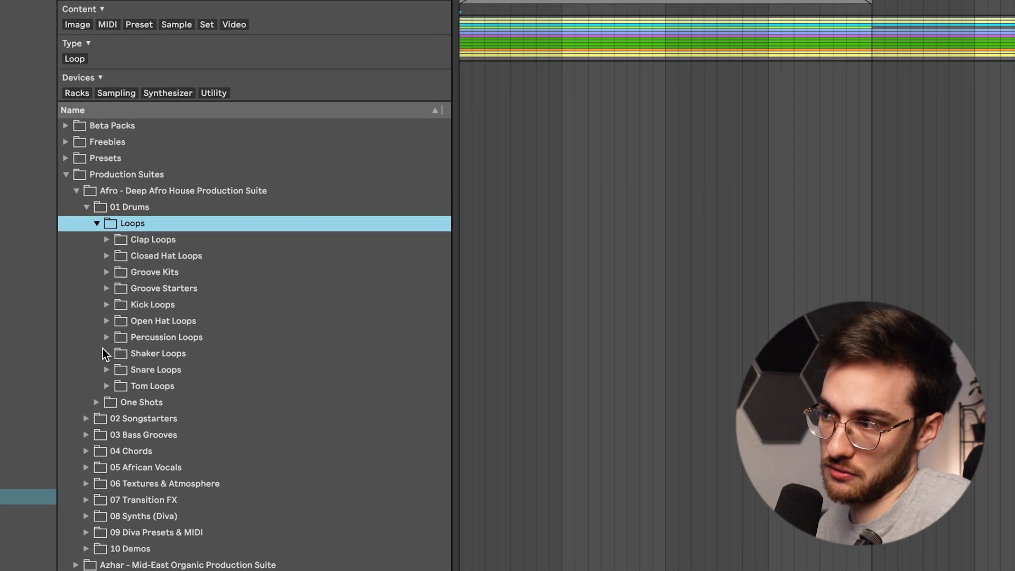
Step: Audition percussion loops from the Afro - Deep Afro House suite's Percussion Loops folder while the arrangement plays
click(142, 254)
drag(174, 275, 358, 112)
drag(507, 102, 511, 99)
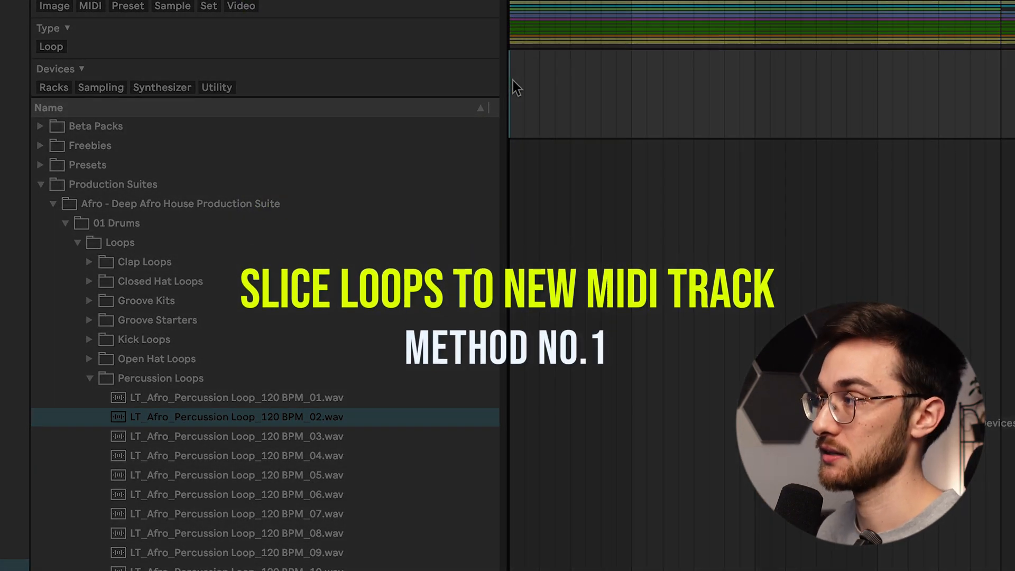
key(space)
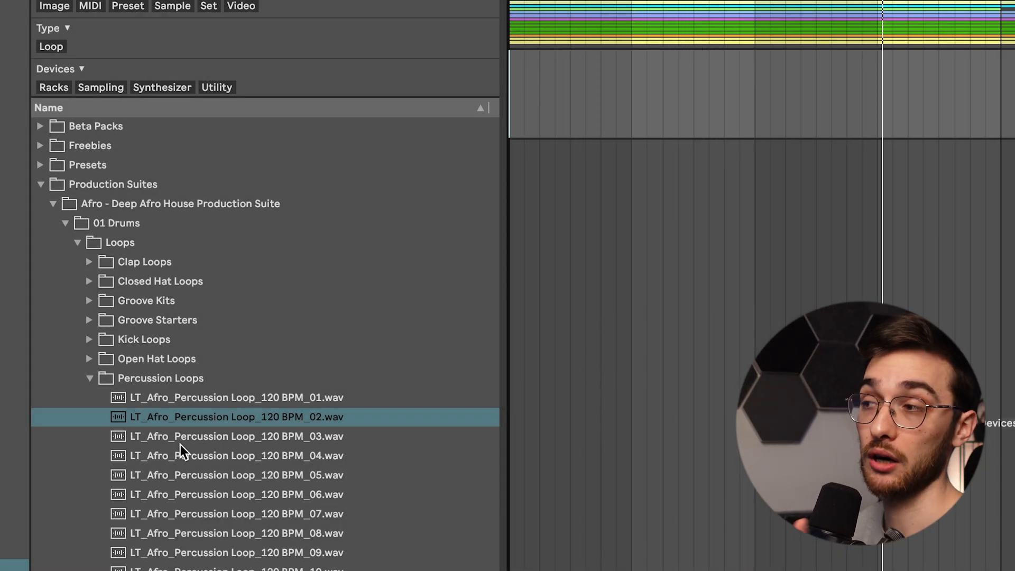
click(191, 452)
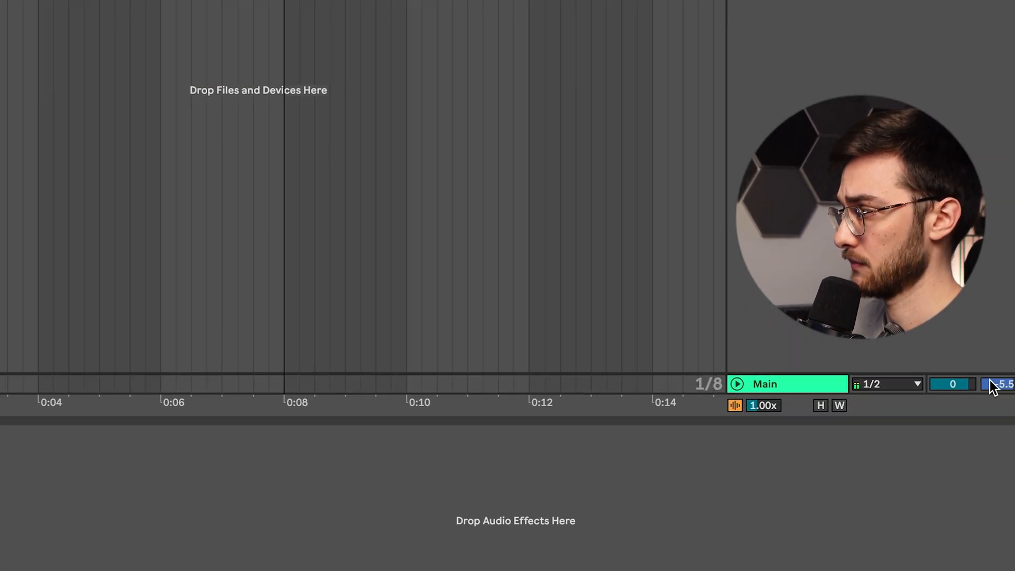
drag(968, 368, 968, 379)
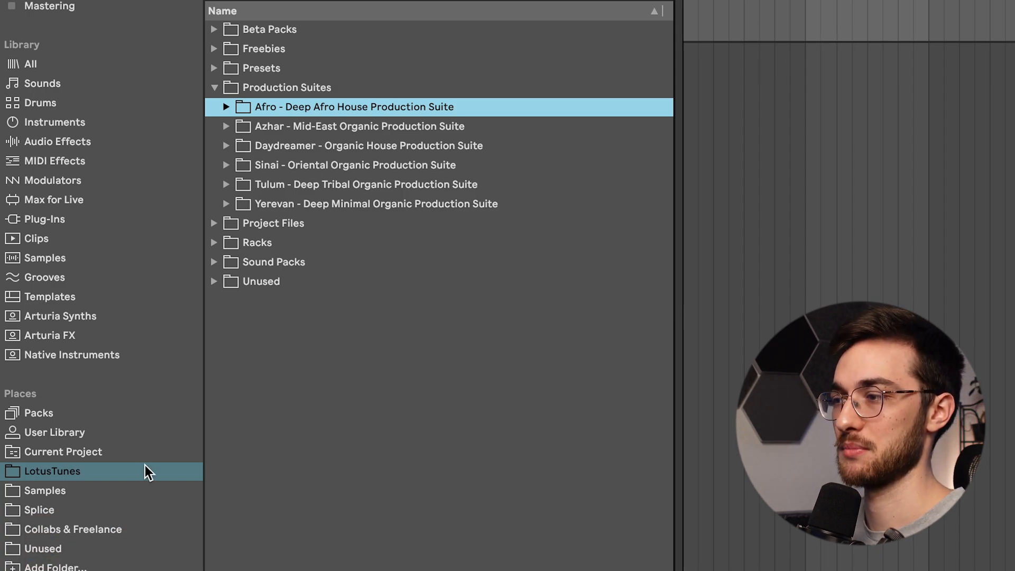
Step: Browse the LotusTunes library to the Tribal Percussion Loops folder inside the Tulum - Deep Tribal Organic Production Suite's drum loops
click(84, 490)
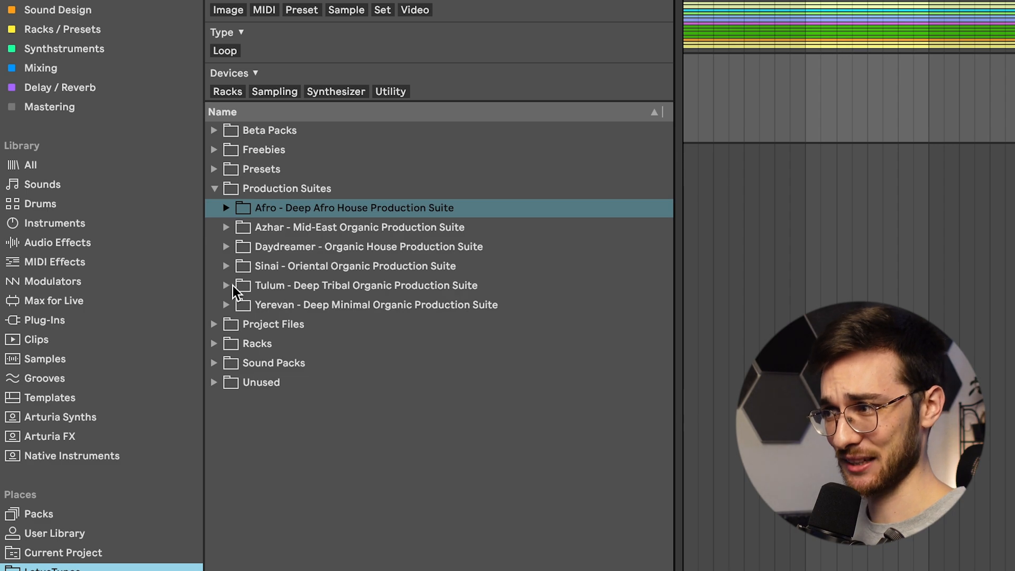
click(227, 287)
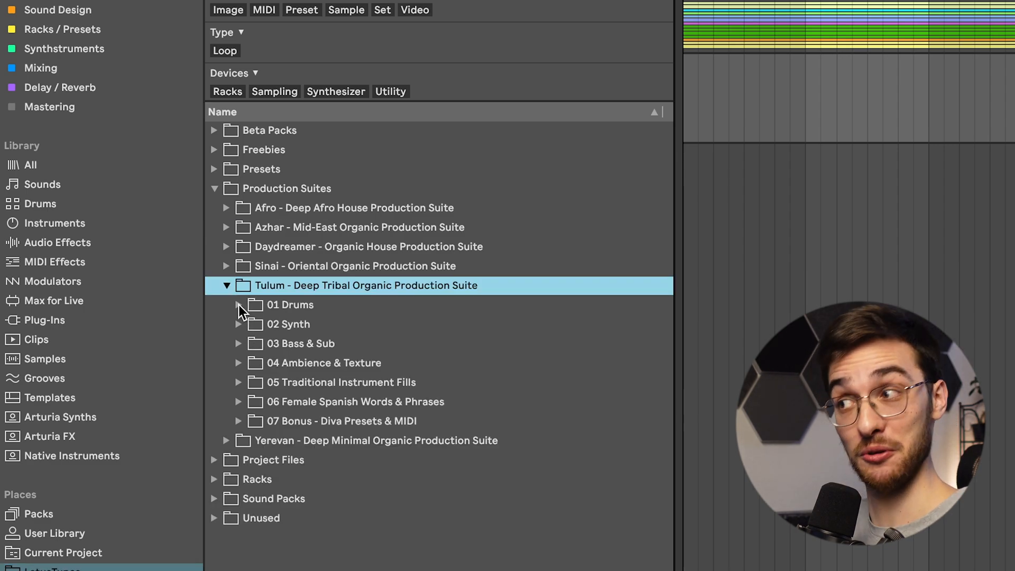
click(238, 305)
click(251, 324)
click(263, 460)
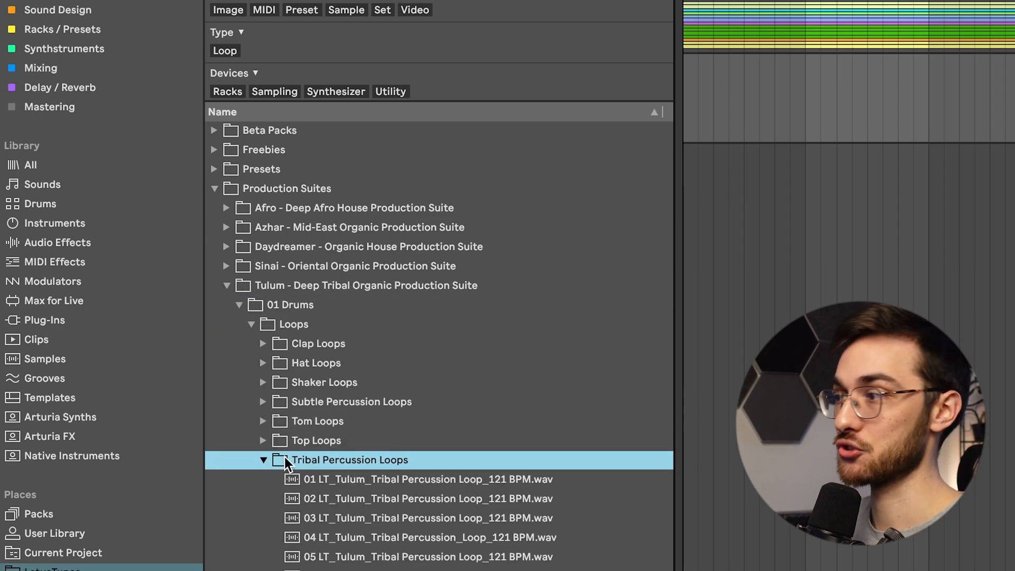
Step: Audition tribal percussion loops 12 and 16 in sync with arrangement playback from bar 1
click(686, 107)
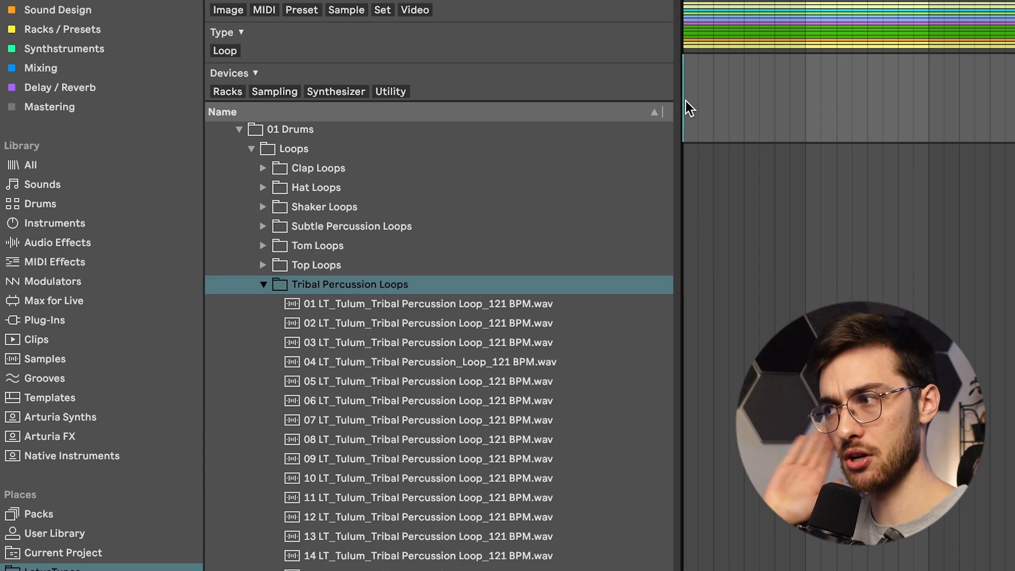
key(space)
click(560, 517)
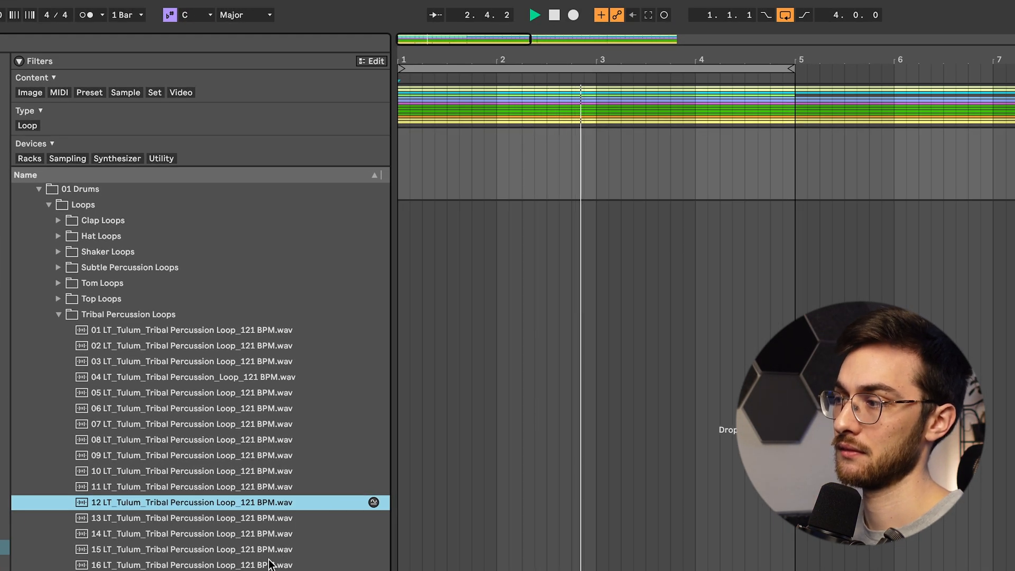
click(271, 566)
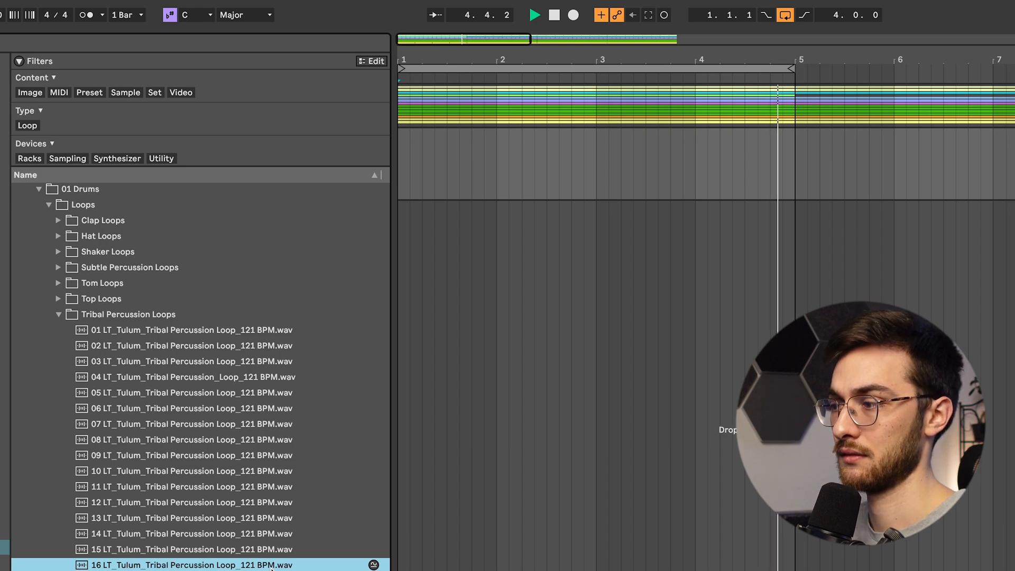
key(space)
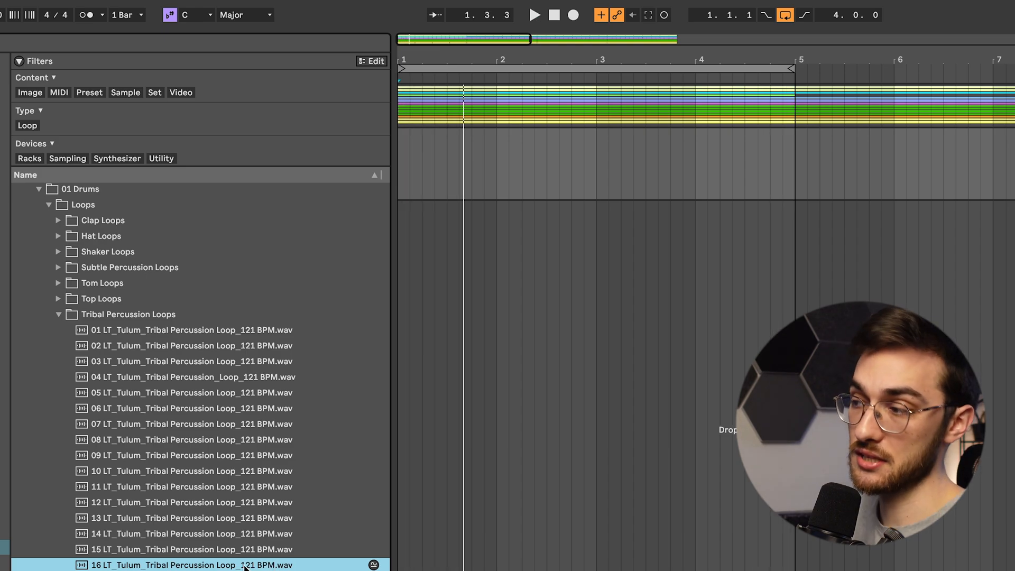
Step: Add tribal percussion loop 16 at bar 1 on its own new audio track and delete the spare audio track above it
drag(245, 566, 398, 151)
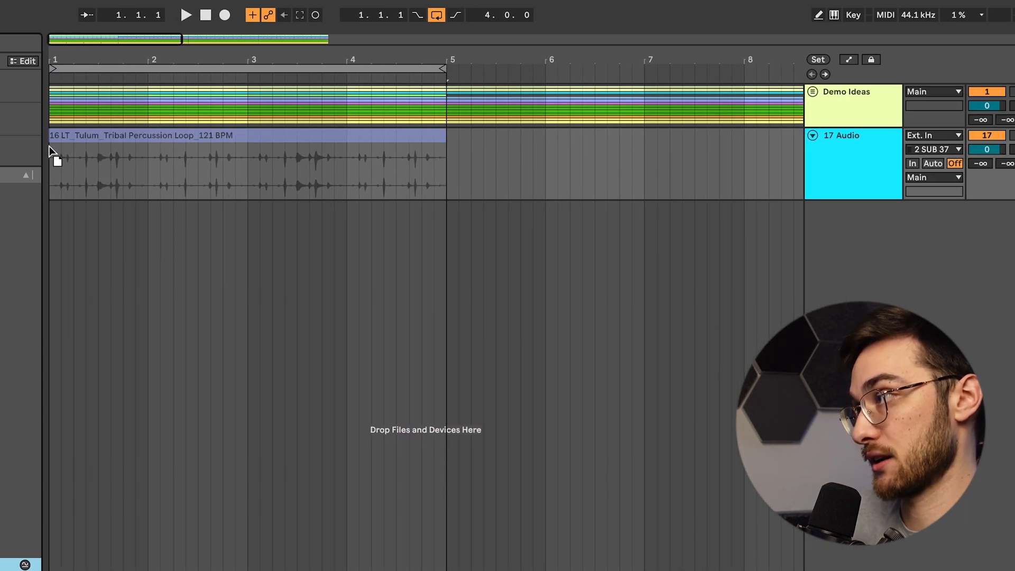
drag(50, 151, 51, 206)
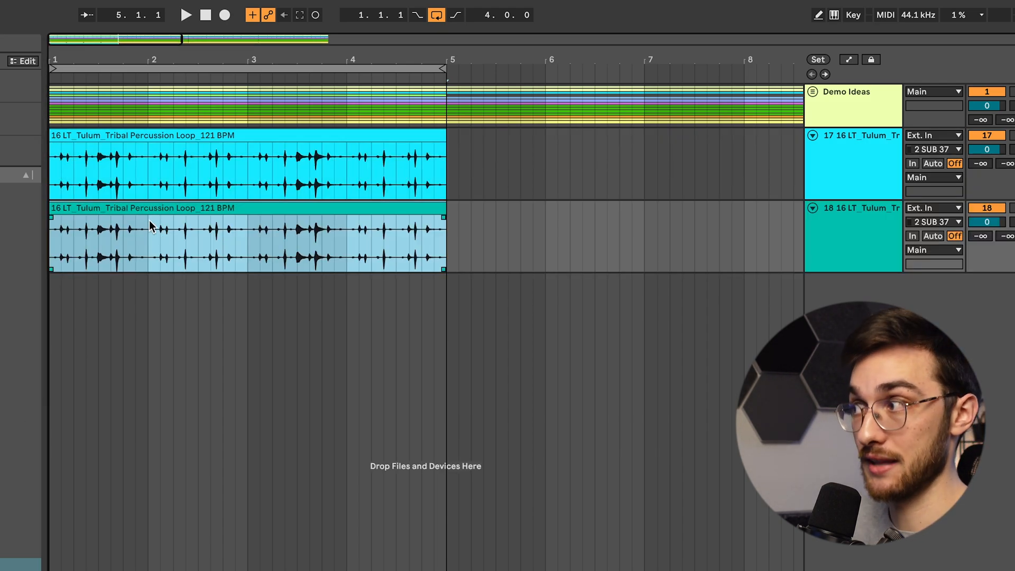
click(843, 164)
key(Delete)
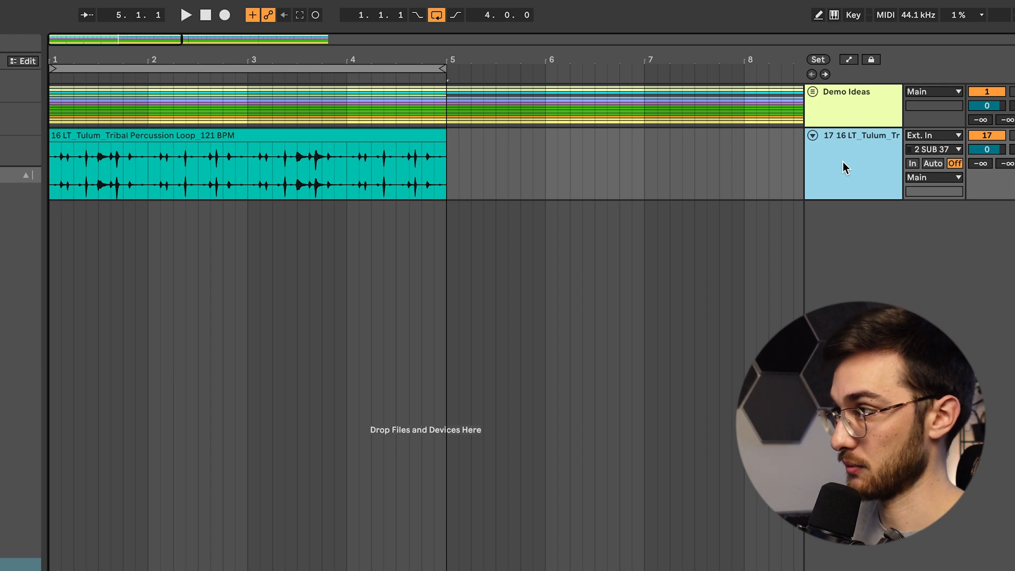
Step: Slice the percussion loop clip to a new MIDI track, one slice per Transient, with the Built-in preset and warped timing preserved
click(150, 142)
right_click(148, 138)
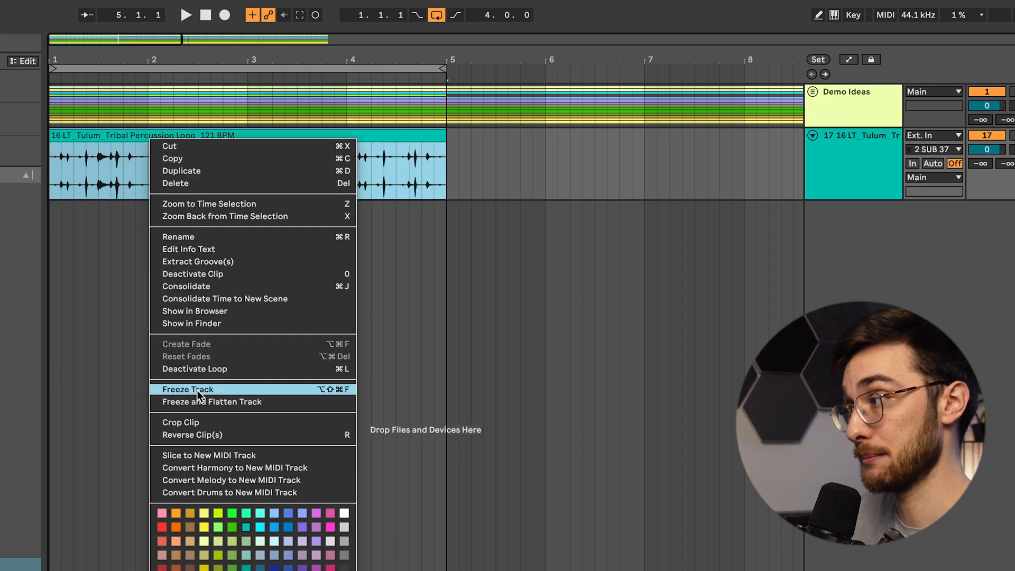
click(197, 455)
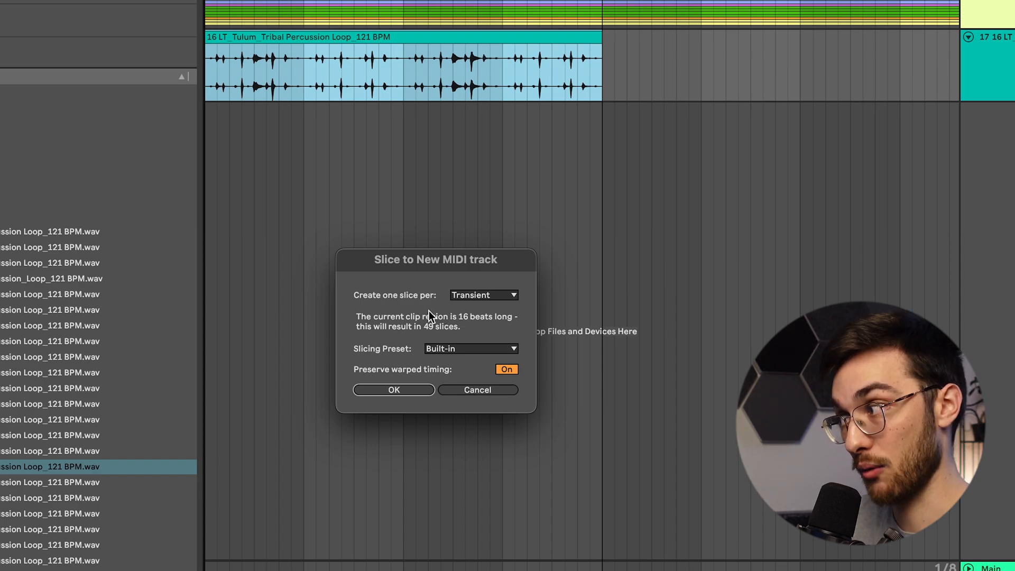
click(467, 297)
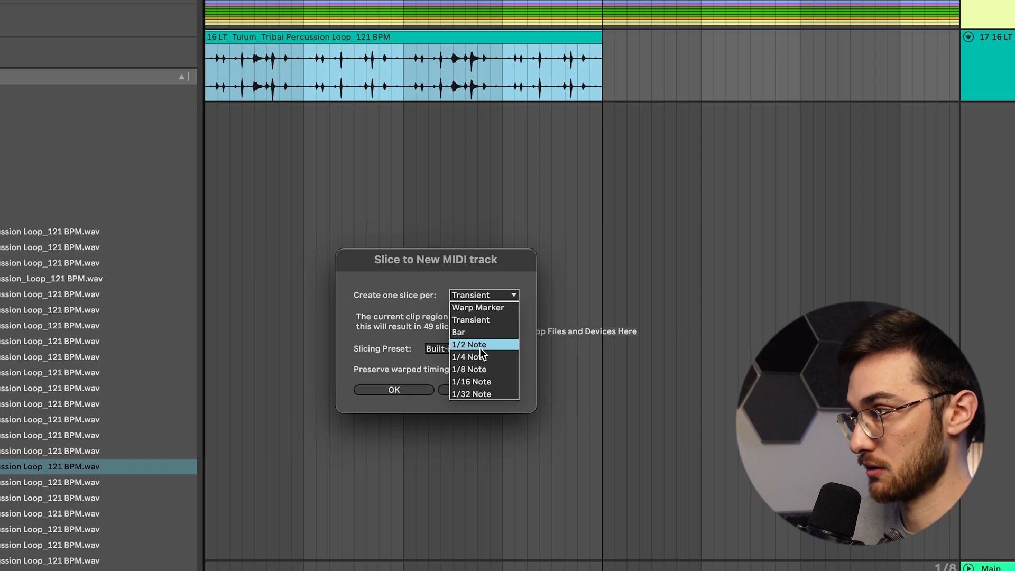
click(428, 330)
click(446, 349)
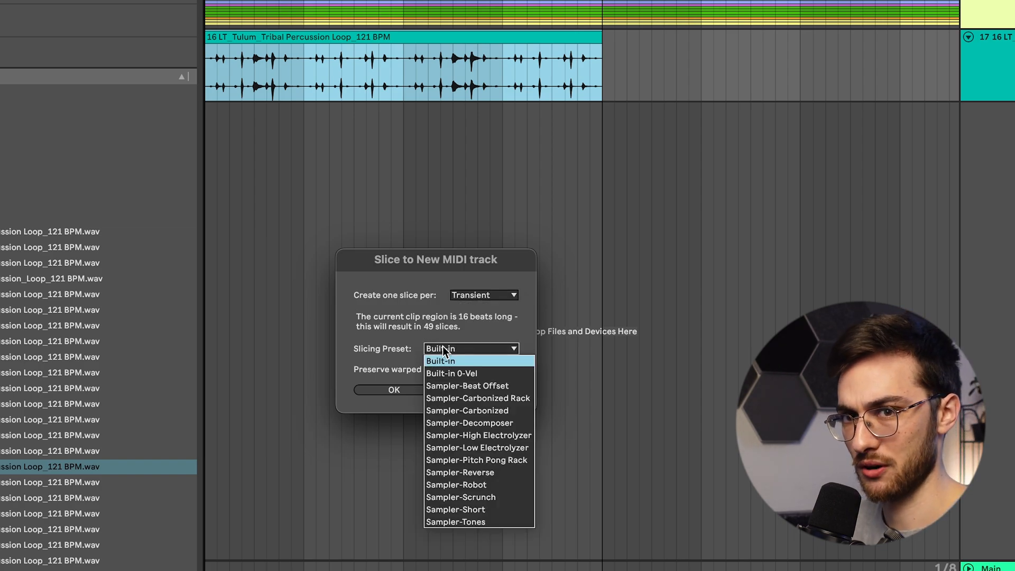
click(455, 363)
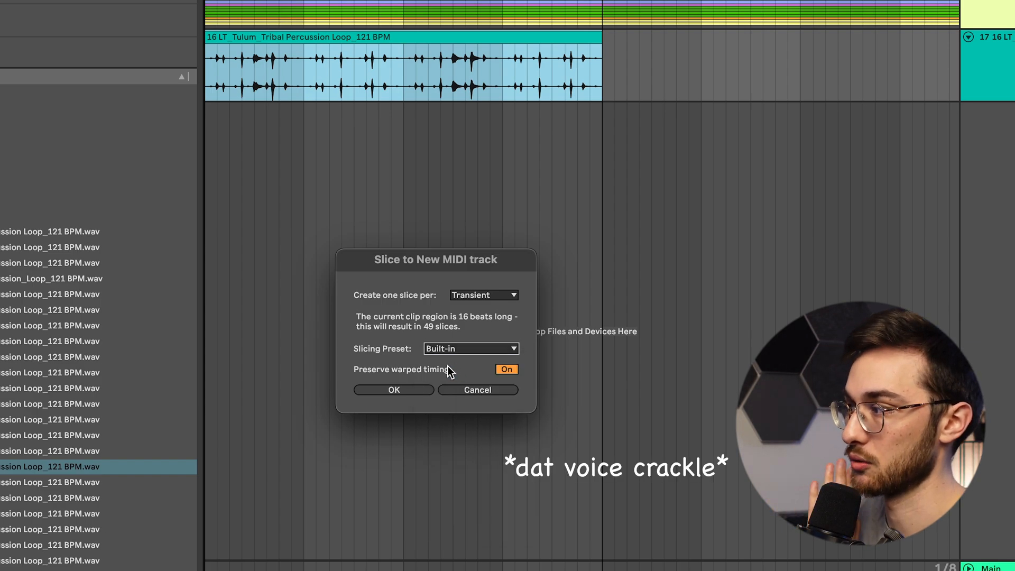
click(394, 390)
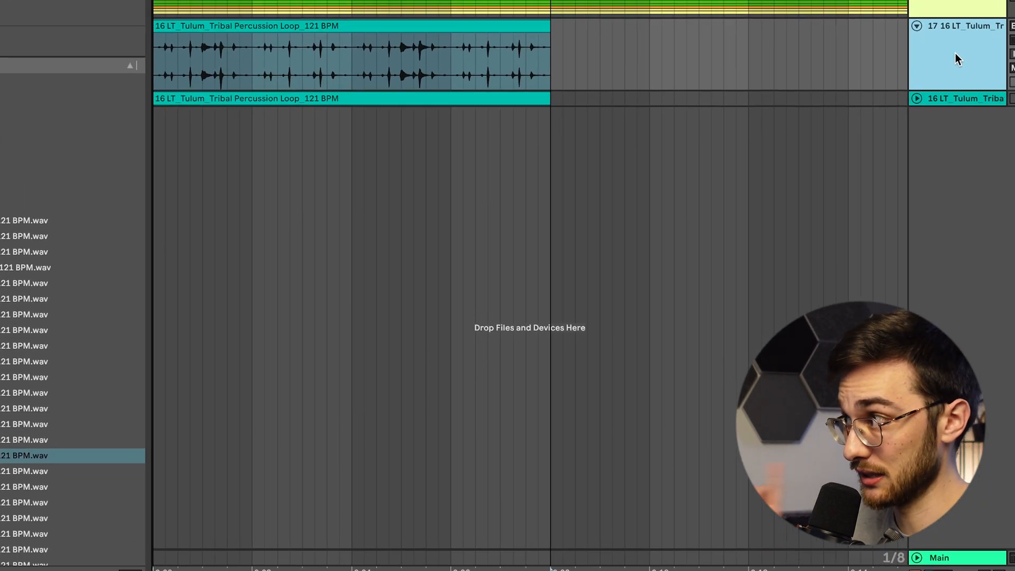
Step: Delete the original audio loop track, then unfold the sliced MIDI track and select its clip
key(Delete)
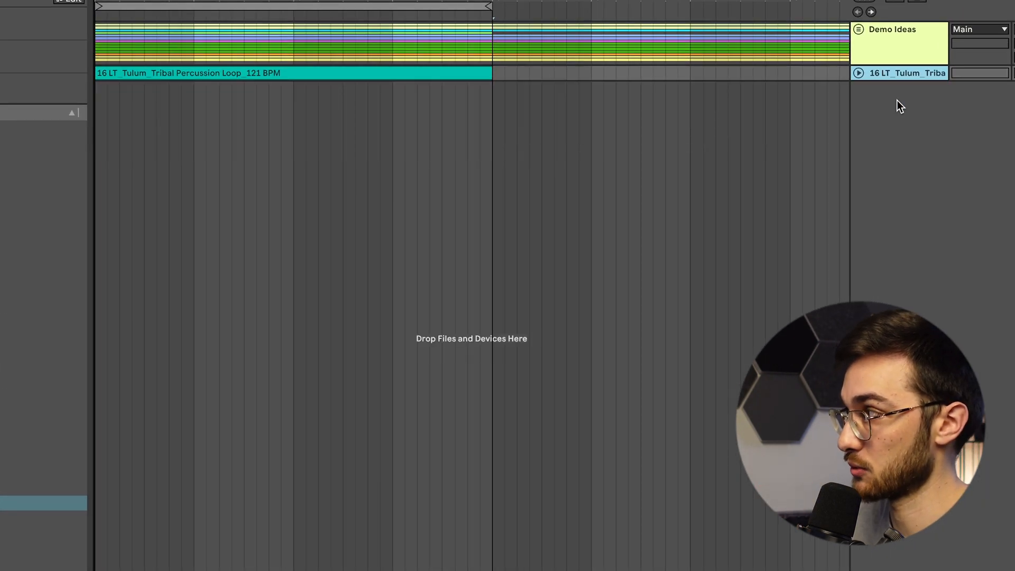
click(858, 73)
click(125, 73)
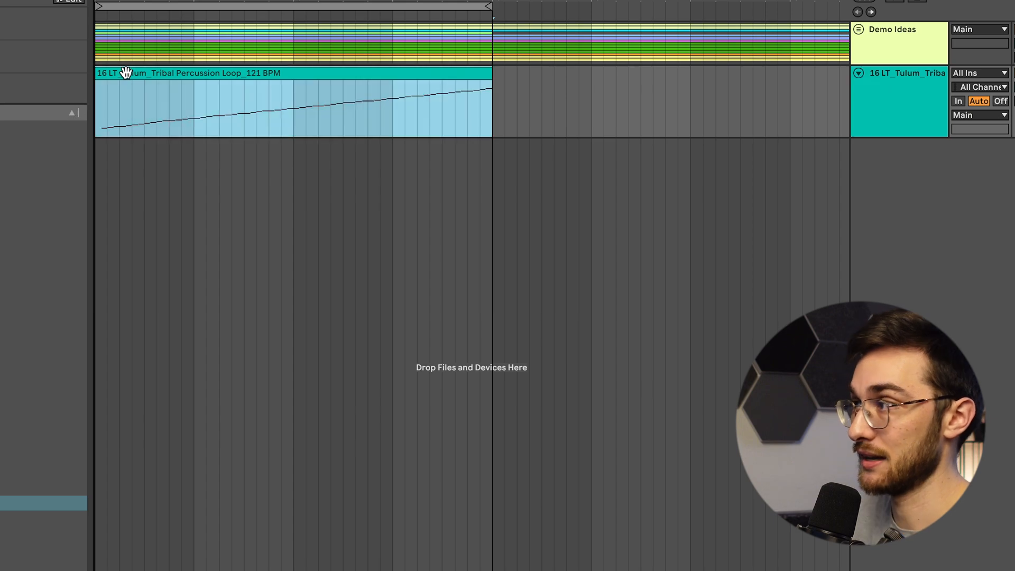
Step: Play back the sliced MIDI clip and open its notes to examine how the slices are laid out
key(space)
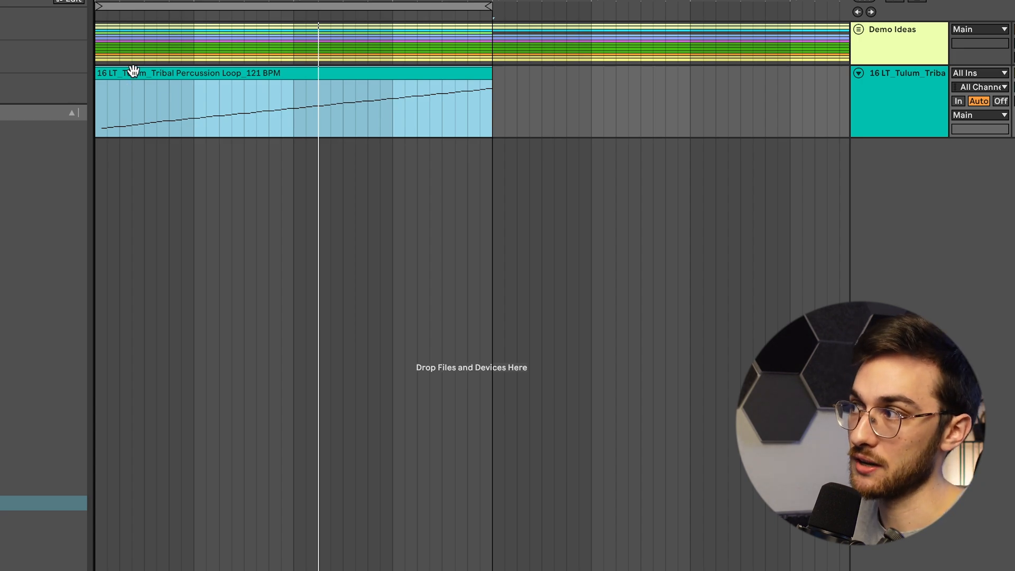
double_click(134, 71)
scroll(126, 460, down, 5)
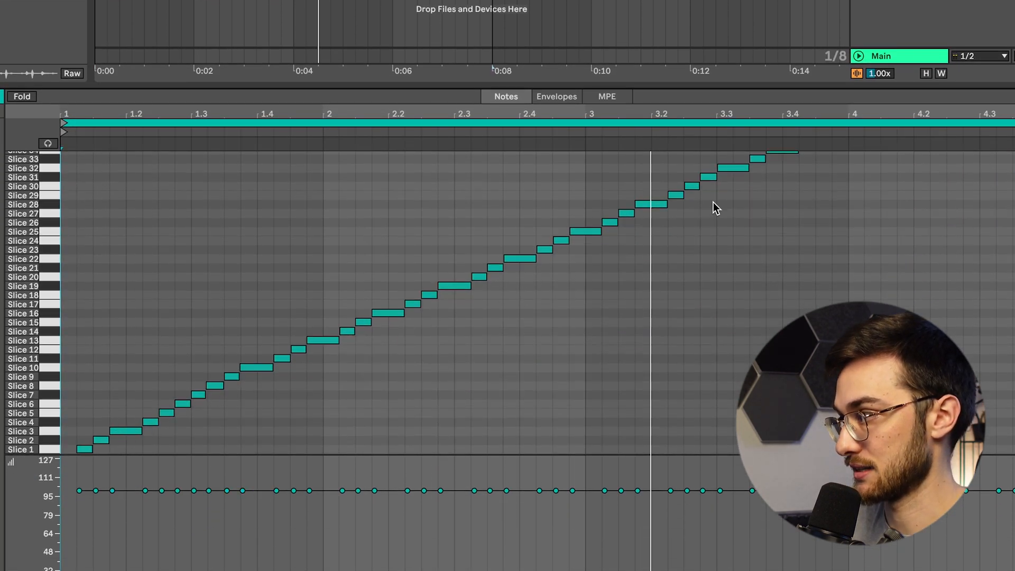
scroll(679, 263, up, 1)
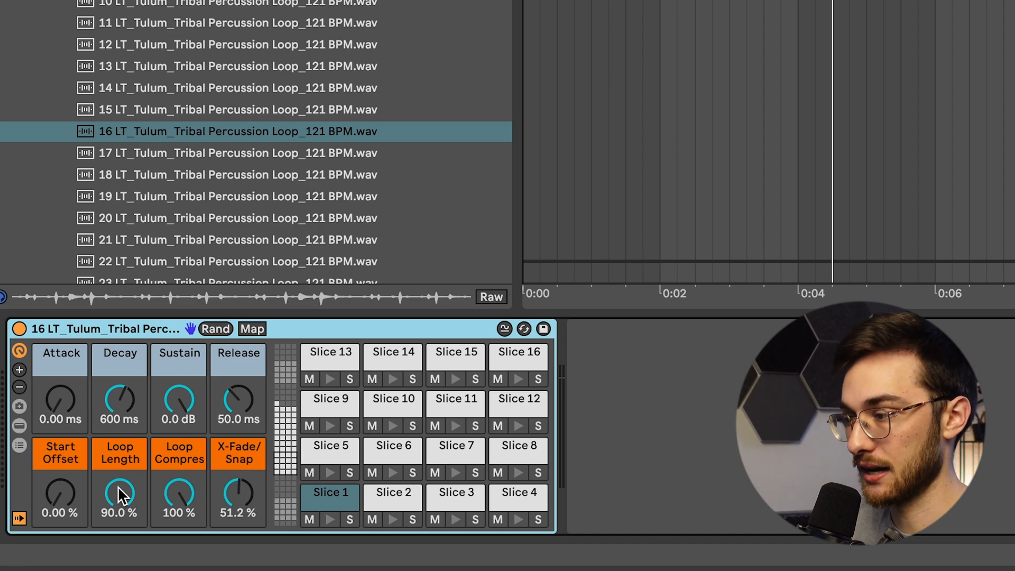
Step: Set the sliced drum rack's Loop Length to 0% and lower its Sustain and Decay during playback
drag(120, 484, 123, 487)
key(space)
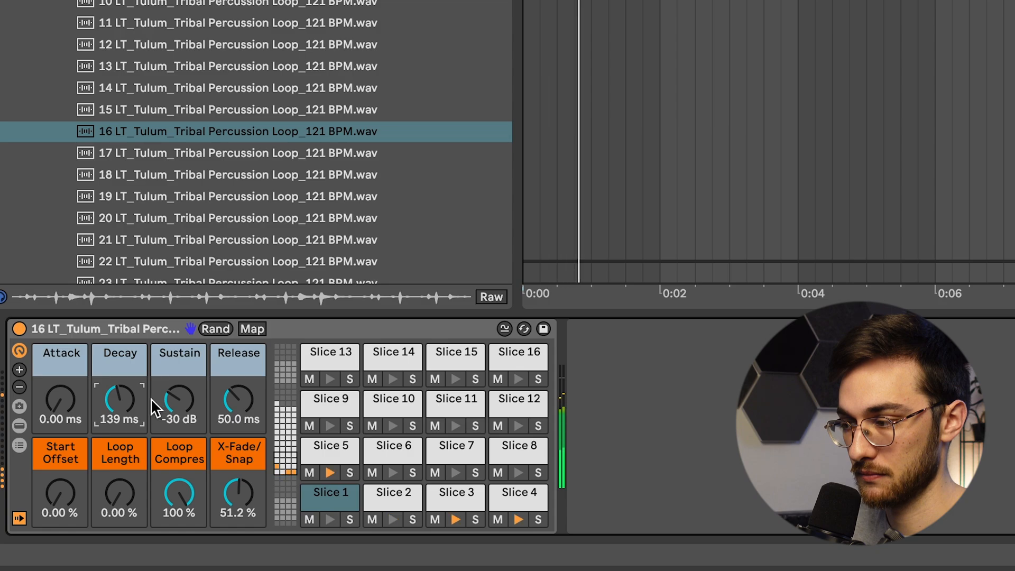
drag(177, 395, 135, 423)
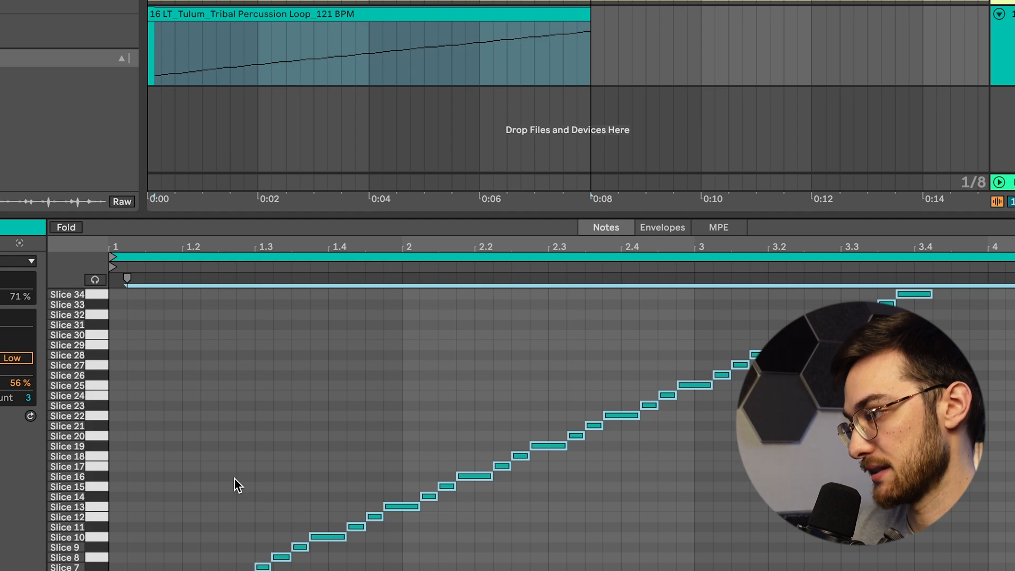
Step: Clear all notes from the sliced clip and record a new slice pattern over bars 1 to 4, replacing the first take with overdub off
key(ctrl+z)
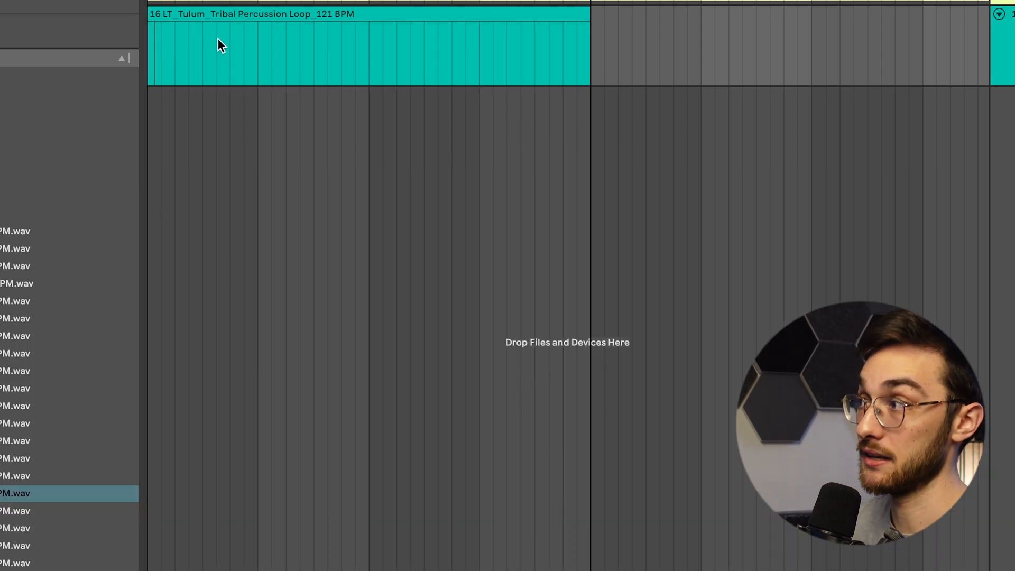
click(199, 8)
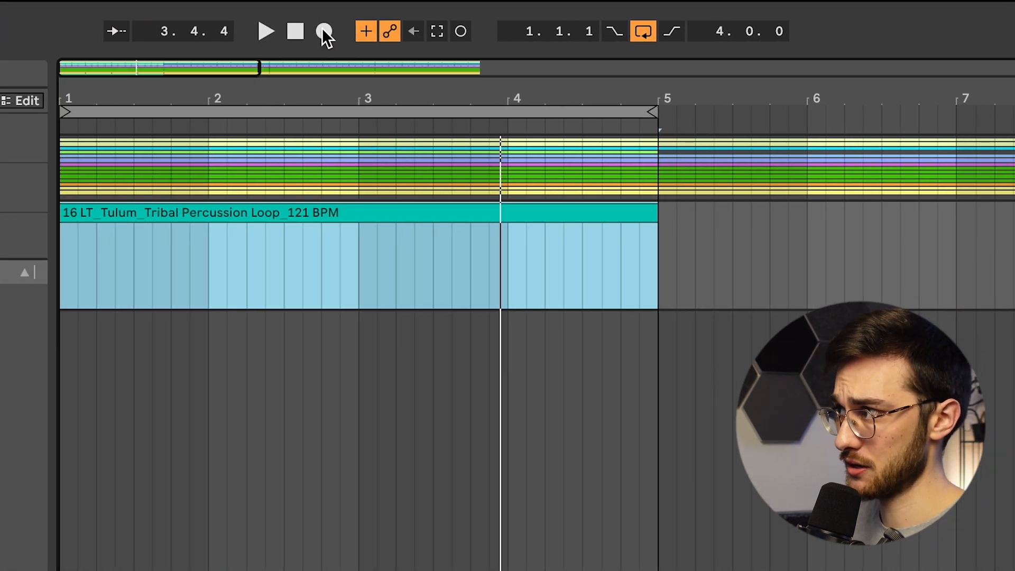
click(323, 30)
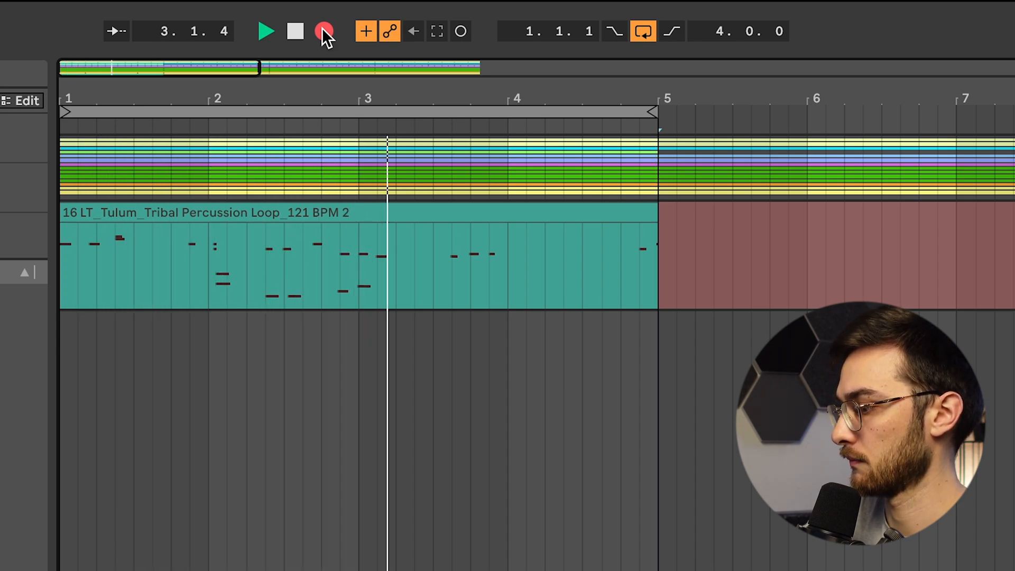
key(space)
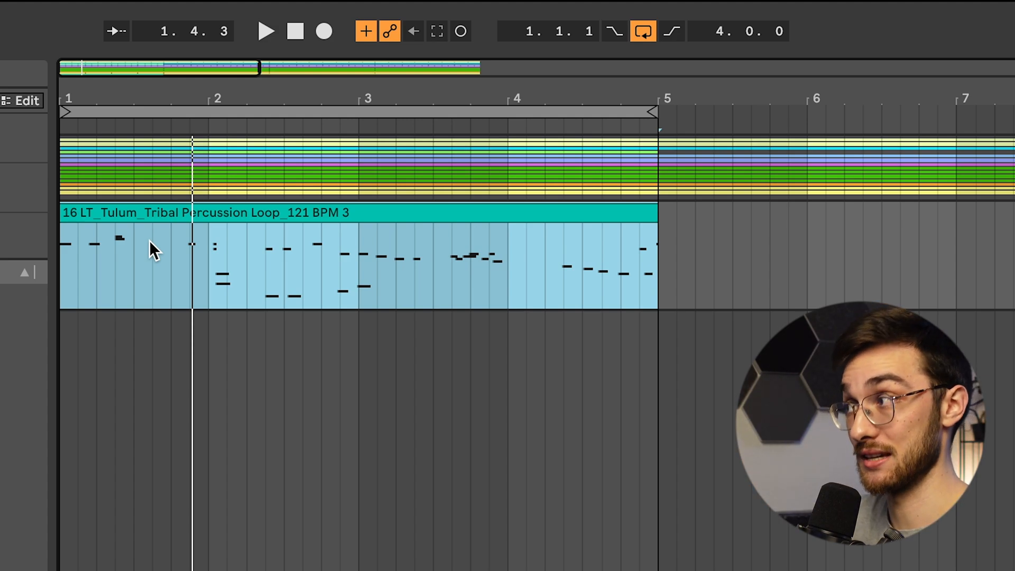
click(324, 32)
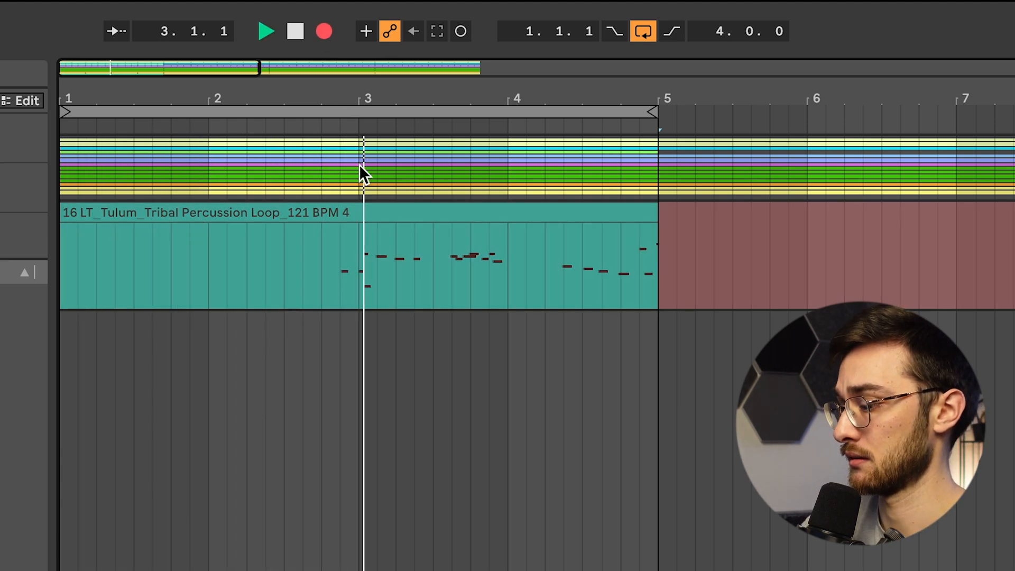
click(365, 31)
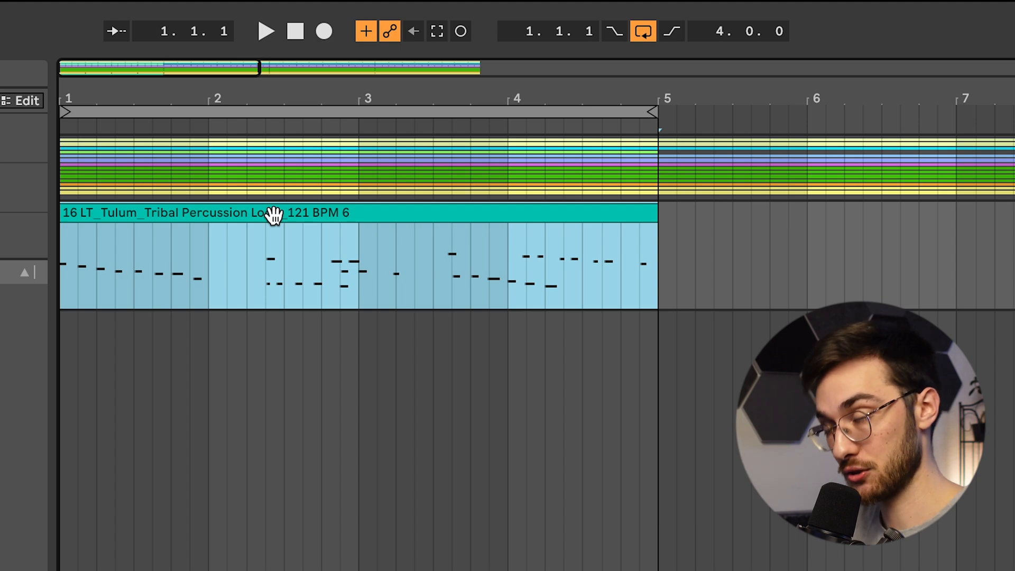
Step: Open the recorded clip's notes and add a Slice 26 note just before beat 5.3 and a Slice 29 note just after it
double_click(299, 216)
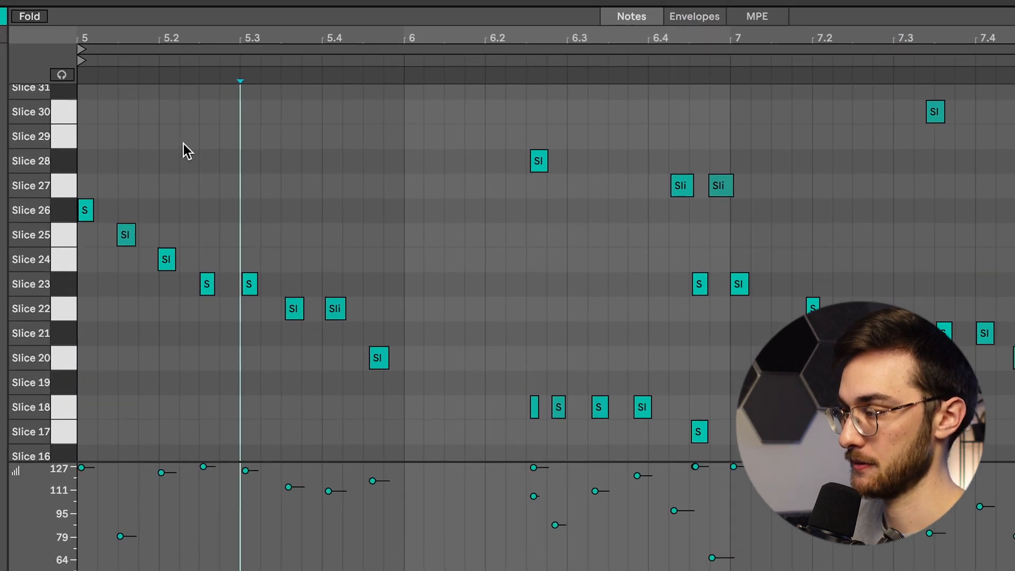
double_click(203, 199)
click(279, 147)
double_click(278, 143)
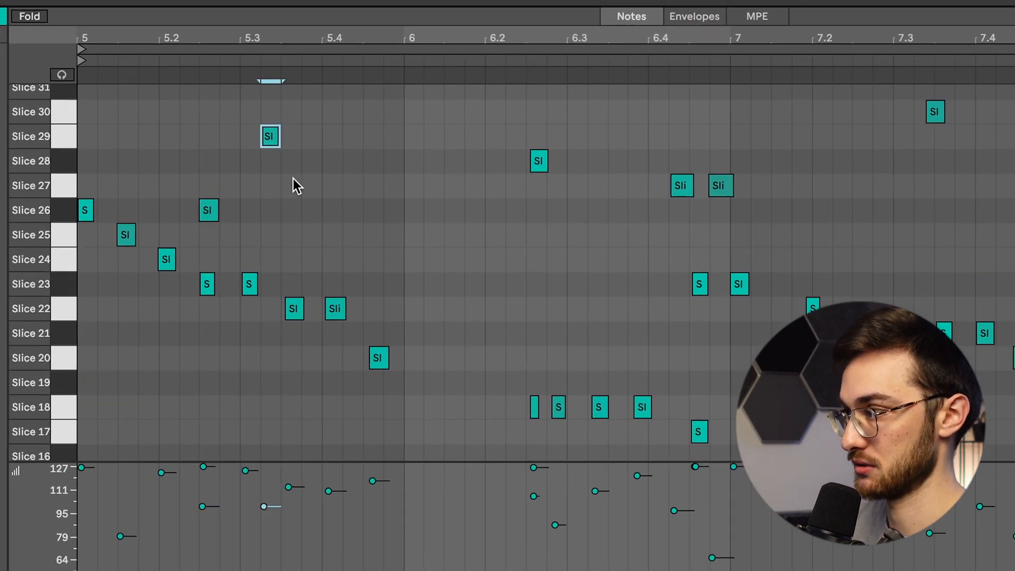
Step: Enable note preview and add Slice 29 at 5.4, Slice 28 between 5.4 and 6, Slice 25 at 6, and Slice 24 between 6 and 6.2
click(62, 75)
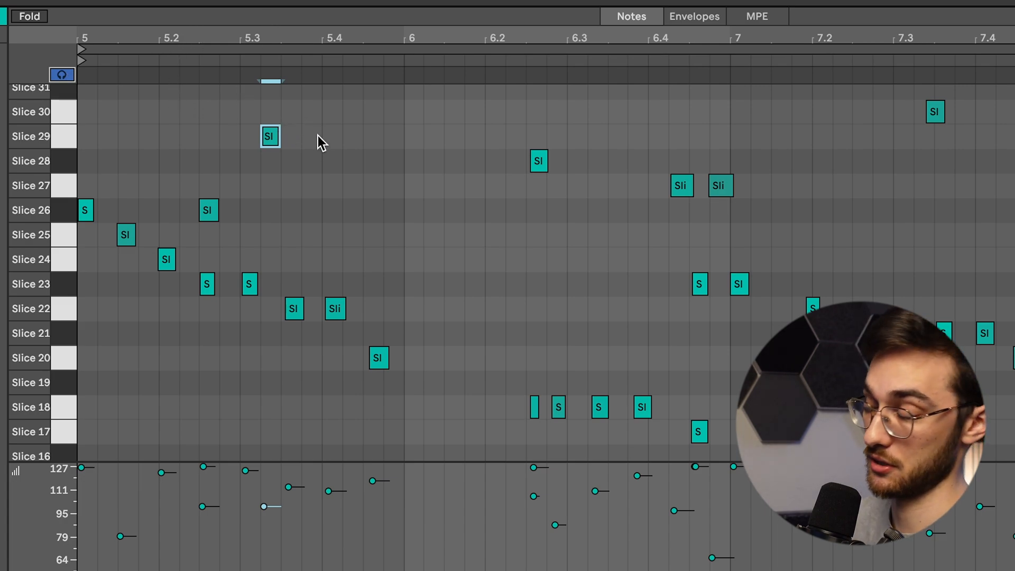
double_click(332, 138)
click(382, 165)
double_click(382, 165)
double_click(413, 235)
double_click(453, 259)
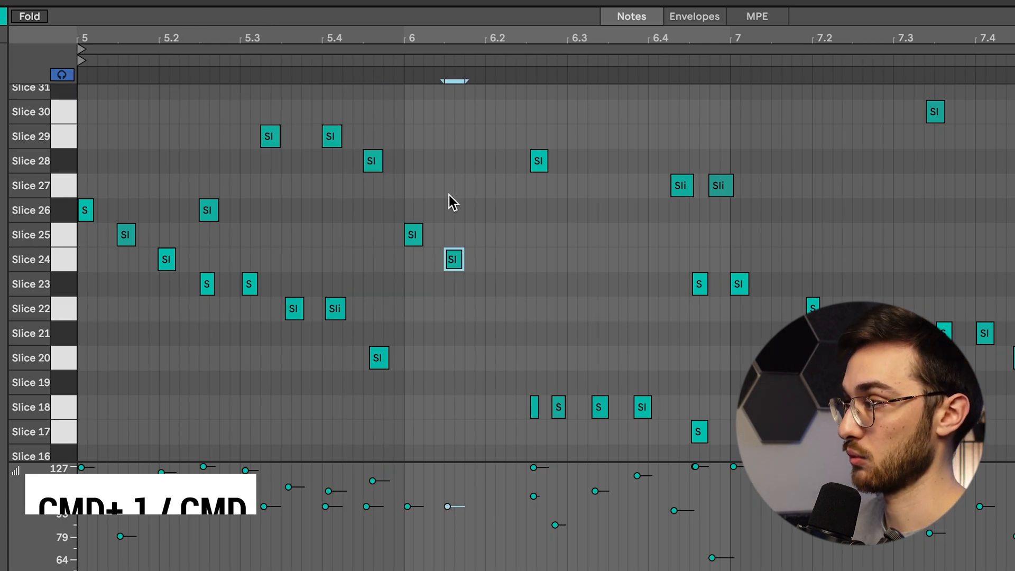
Step: Narrow the grid to 1/32, add short Slice 27 and 28 notes before 6.2 and a Slice 29 note at 6.2, and play the clip
key(super+1)
double_click(439, 186)
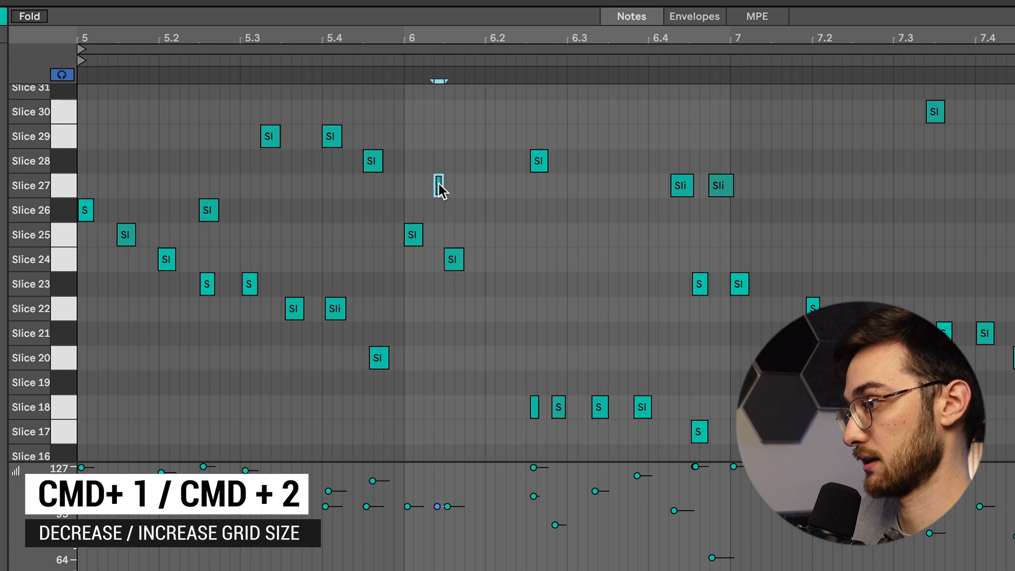
double_click(449, 161)
double_click(490, 137)
click(343, 114)
key(space)
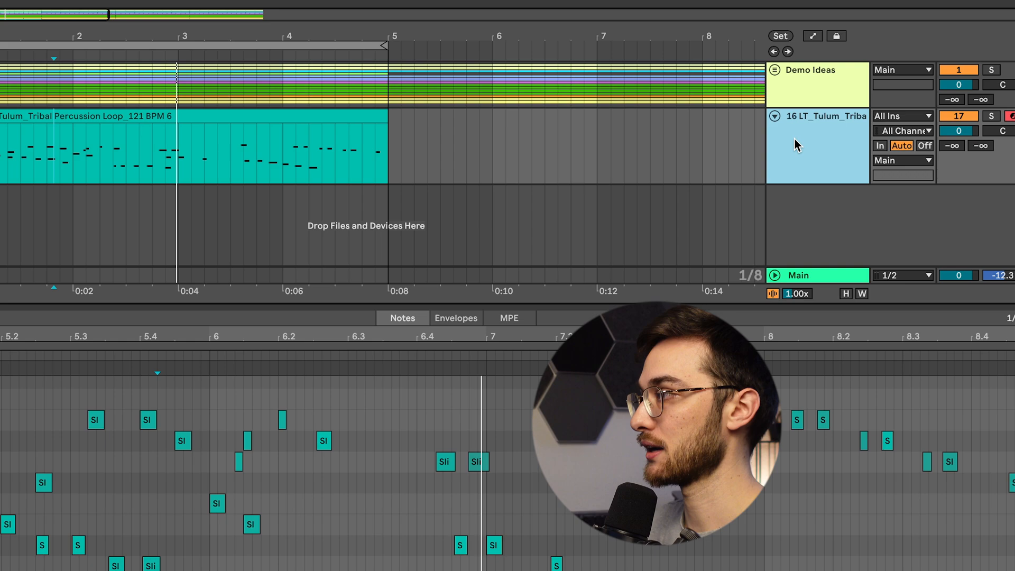
Step: Freeze and flatten the sliced percussion track to audio and select the entire sample of the resulting clip
right_click(773, 159)
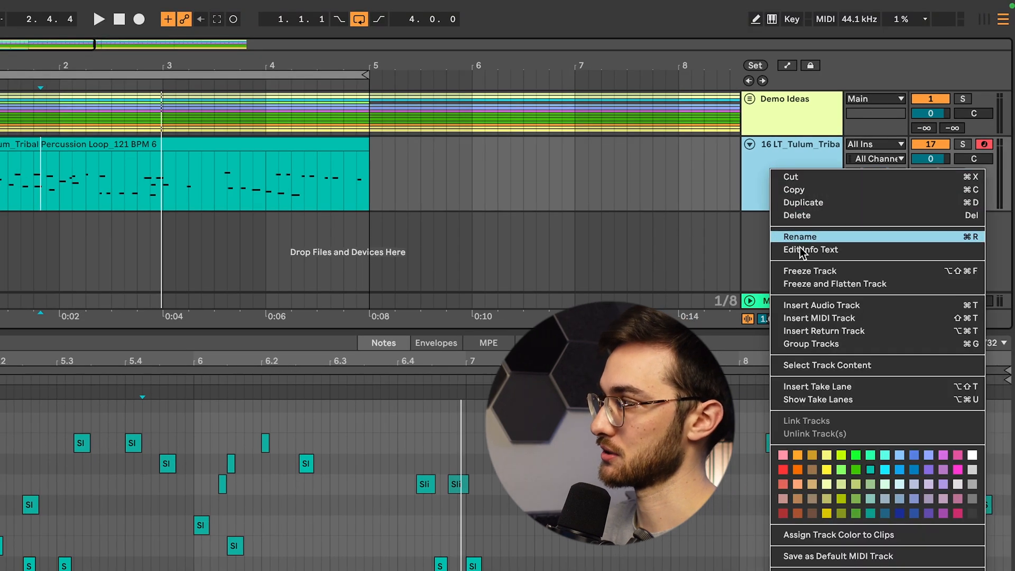
click(825, 267)
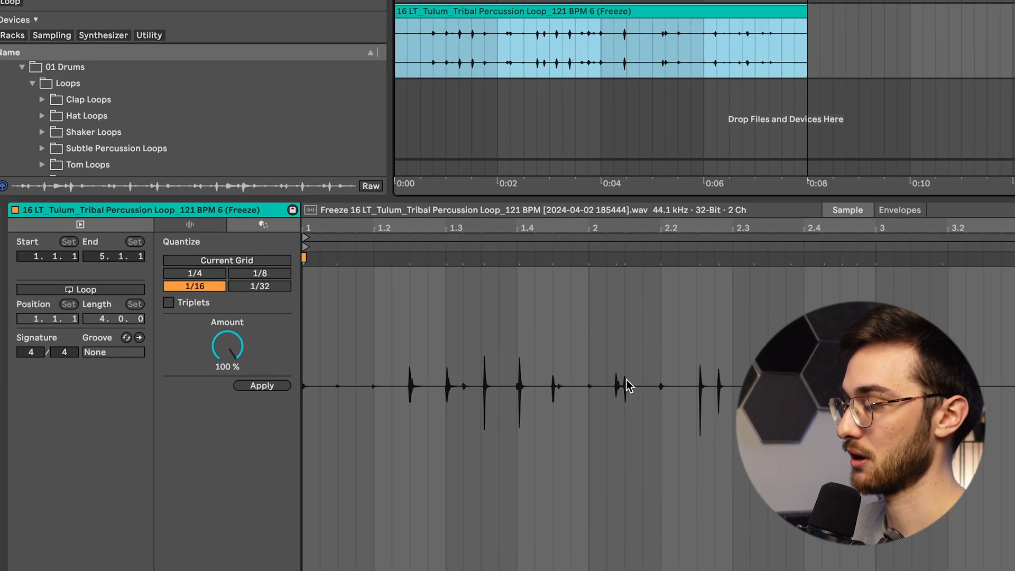
click(626, 376)
click(615, 353)
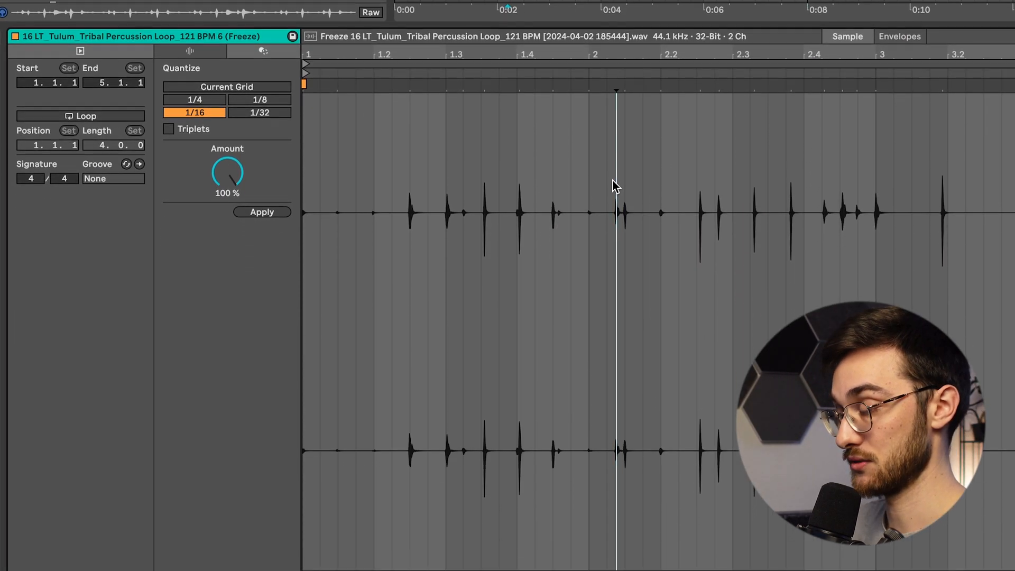
click(585, 315)
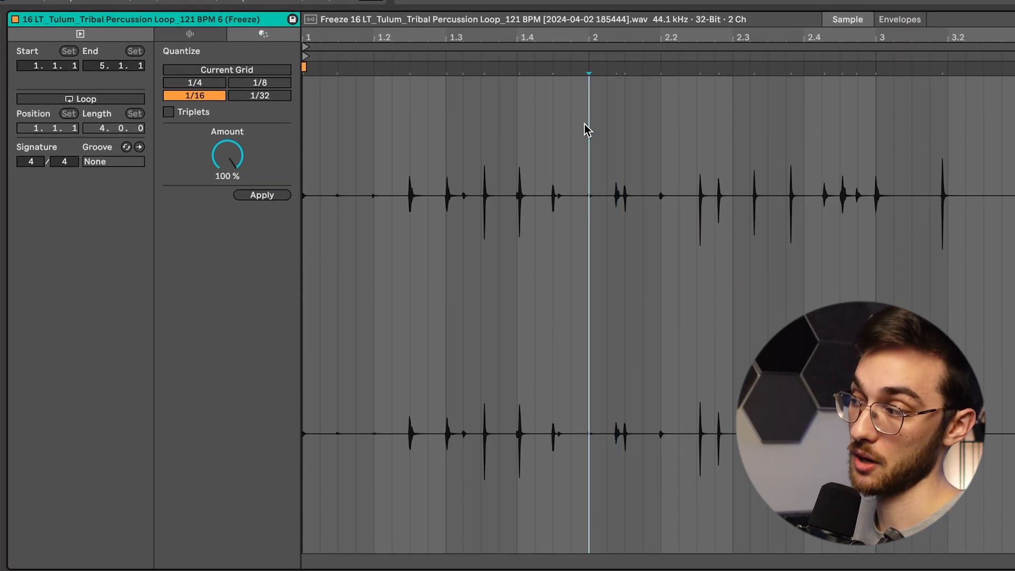
key(ctrl+a)
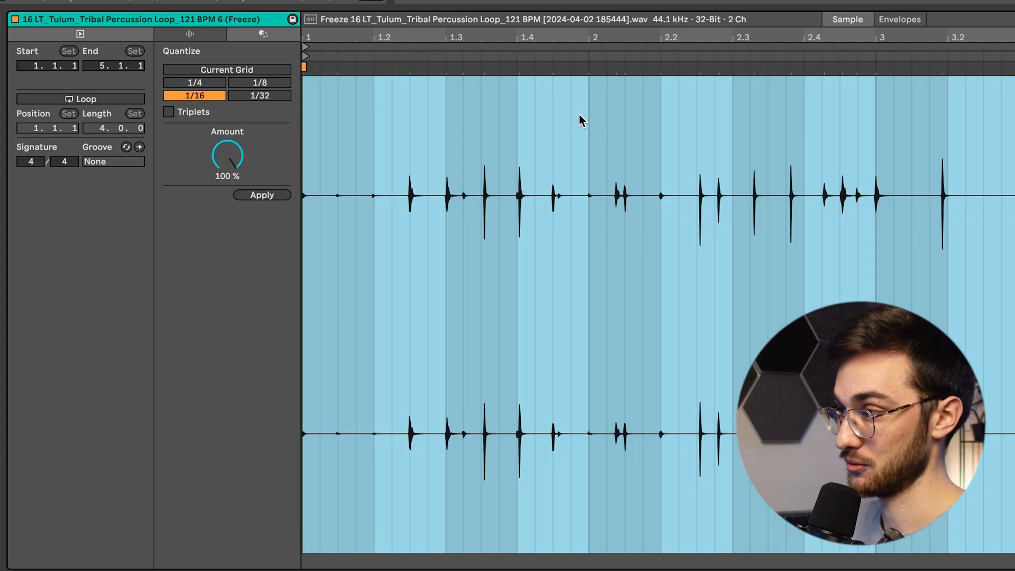
Step: Set the clip's warp mode to Beats preserving transients, with transient looping off and the transient envelope at 17
click(190, 34)
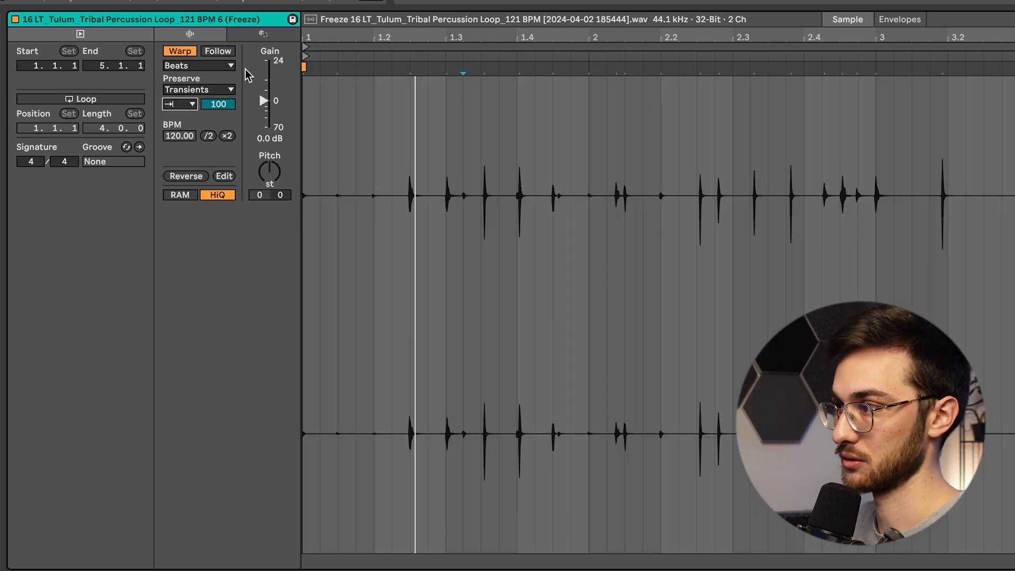
click(193, 65)
click(185, 75)
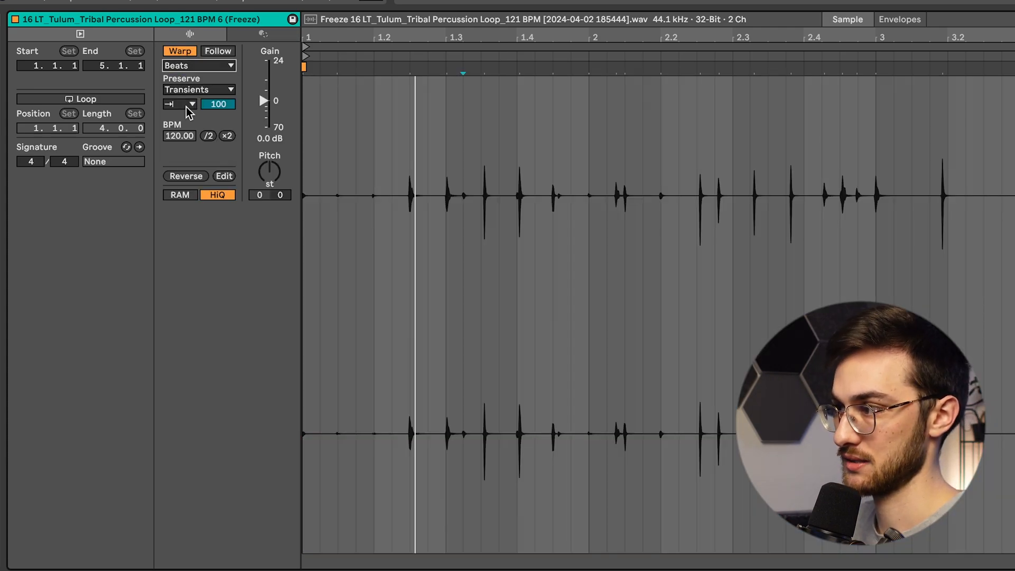
click(180, 104)
click(180, 120)
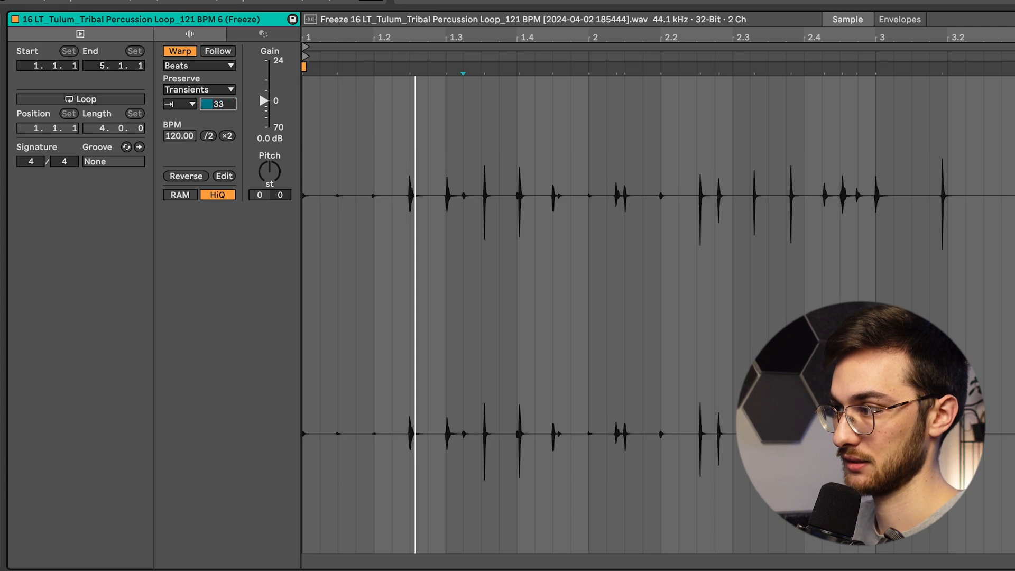
key(space)
drag(218, 104, 220, 111)
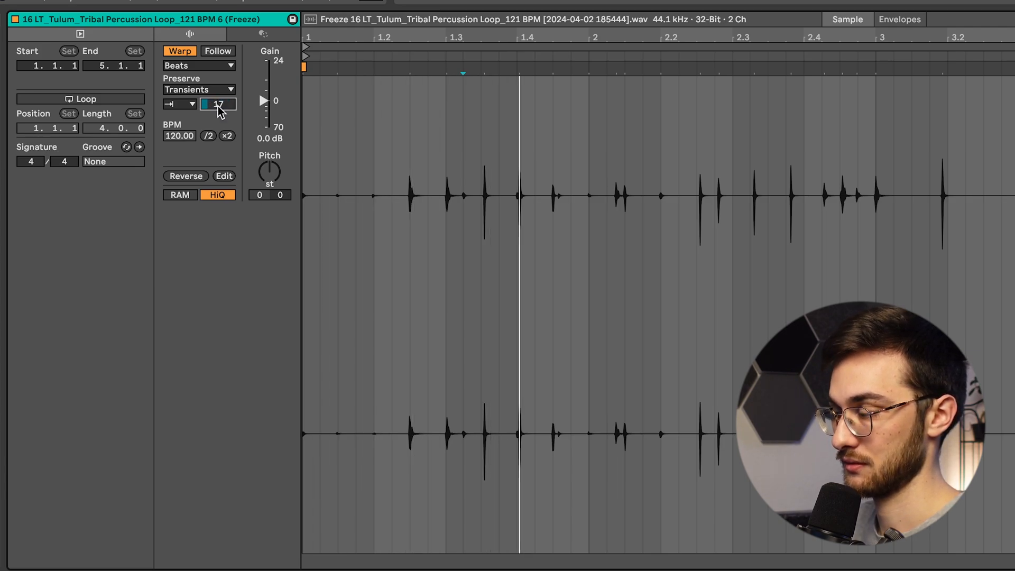
Step: Quantize the flattened percussion audio to the grid and play it back
click(548, 134)
key(super+u)
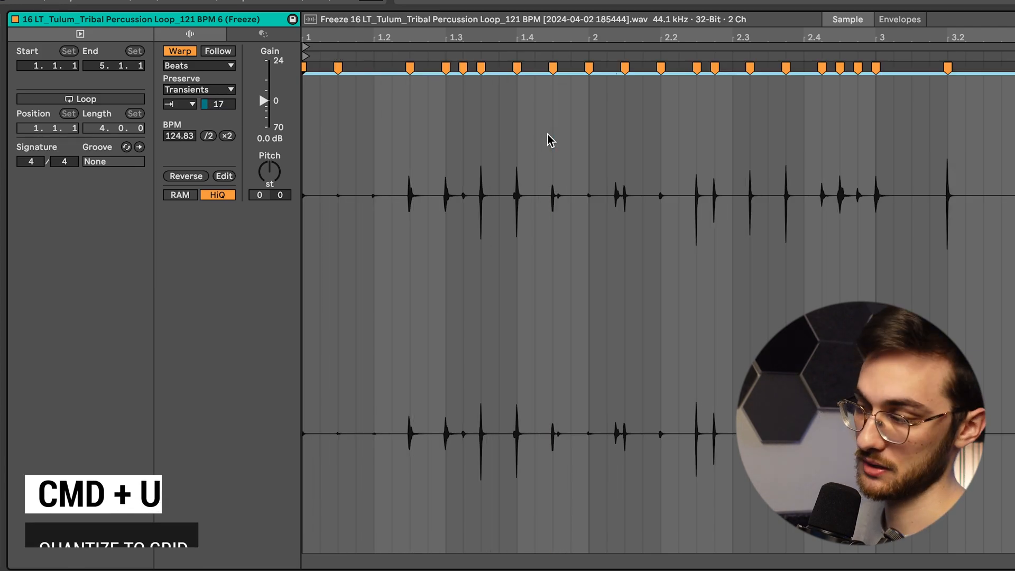
key(space)
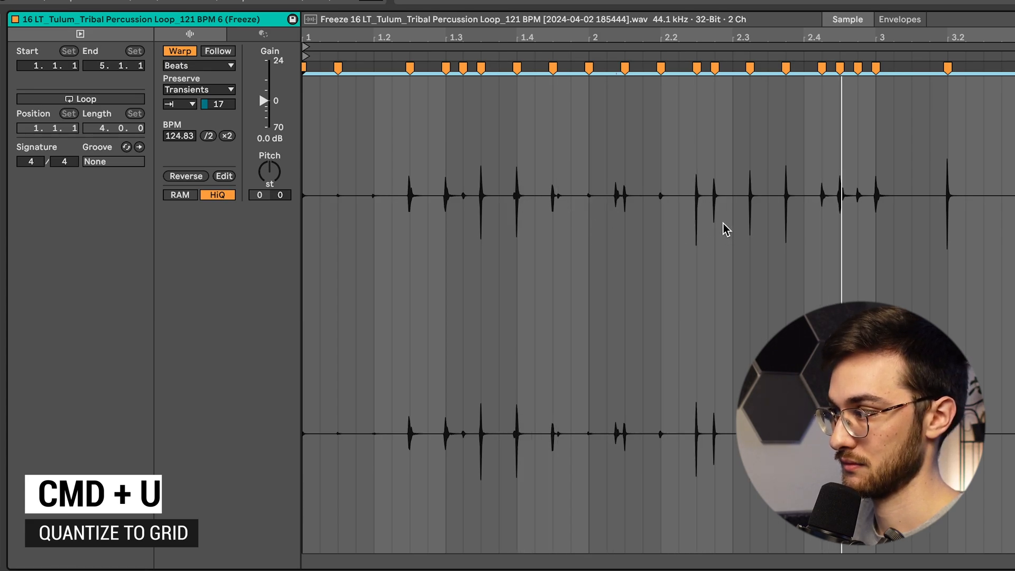
Step: Loop the section of the percussion clip from 2.3 to 3 and play it back
drag(725, 229, 878, 230)
key(ctrl+l)
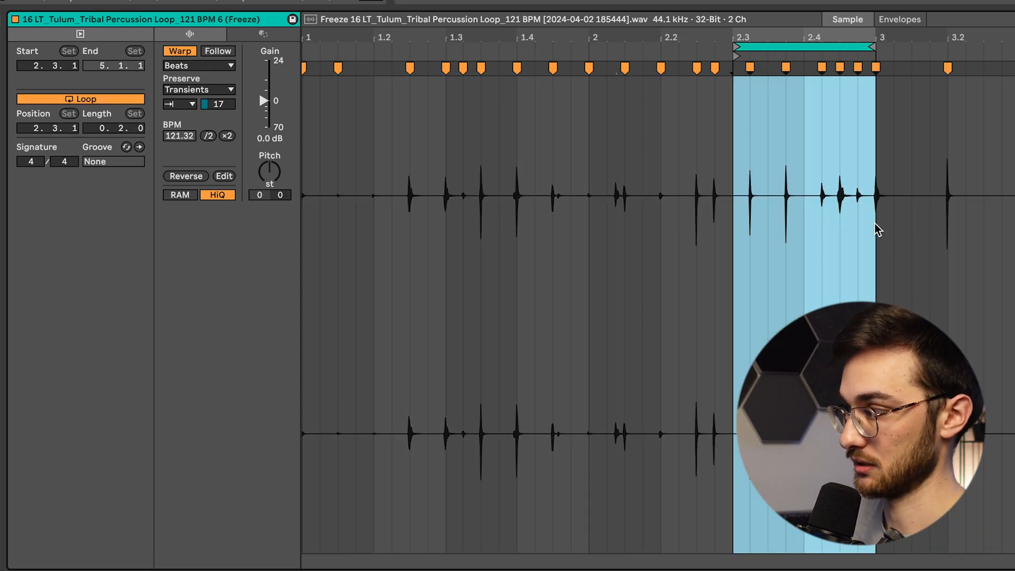
key(space)
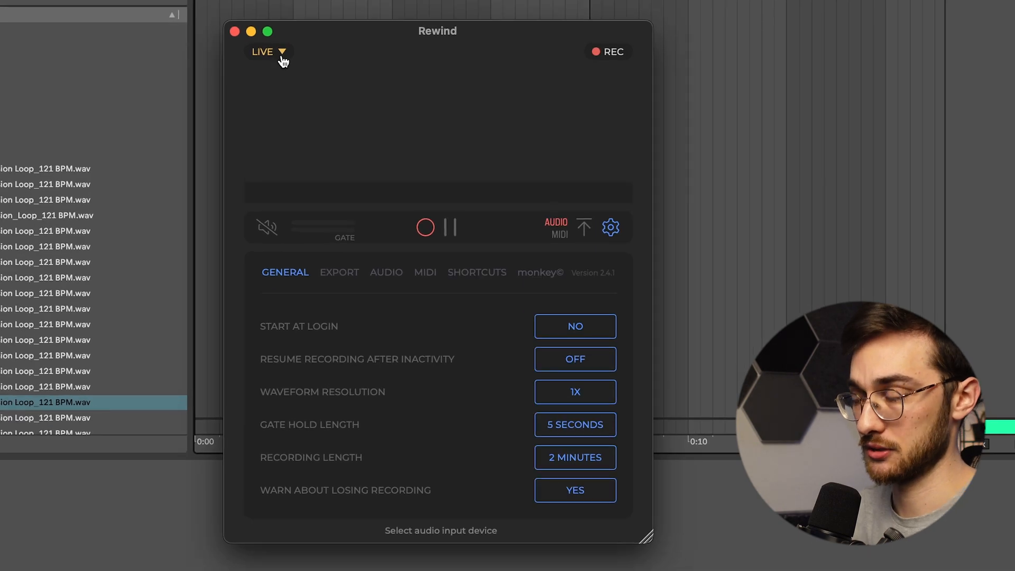
Step: In Rewind, choose Live as the audio input source, then hide and reopen the settings
click(282, 52)
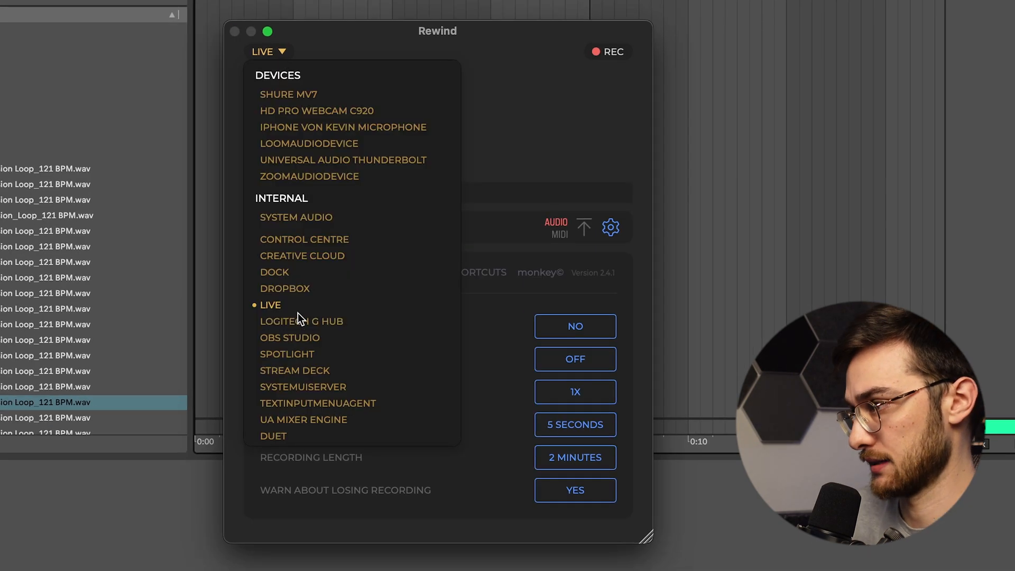
click(271, 307)
click(610, 232)
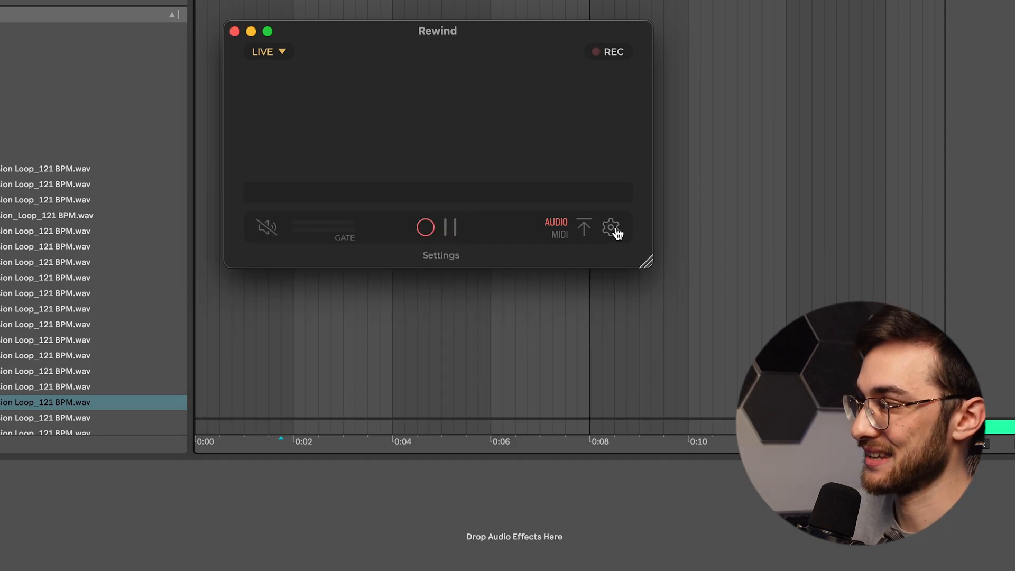
click(616, 232)
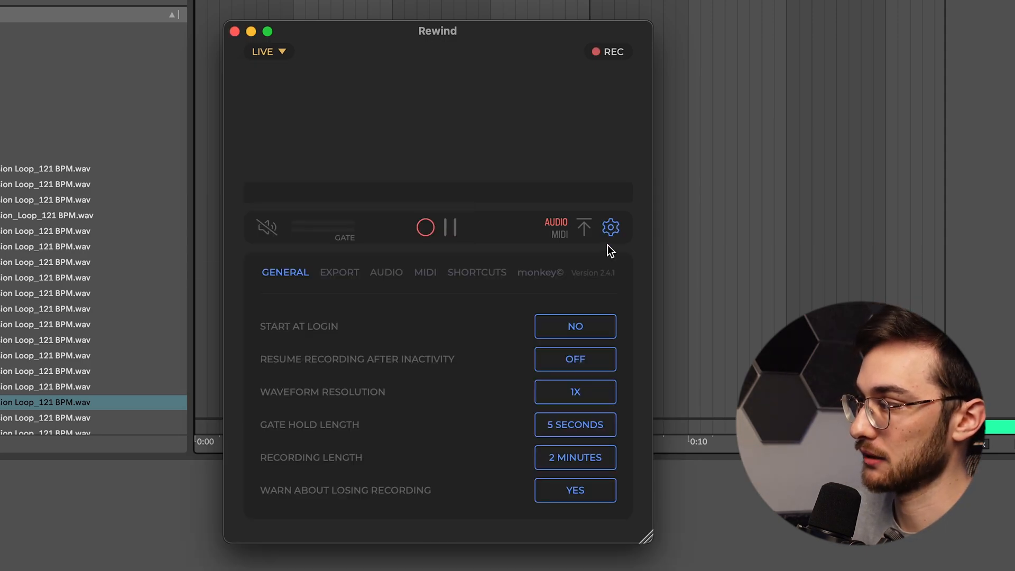
Step: Select Universal Audio Thunderbolt as Rewind's audio output device, then stop and restart its recording
click(388, 274)
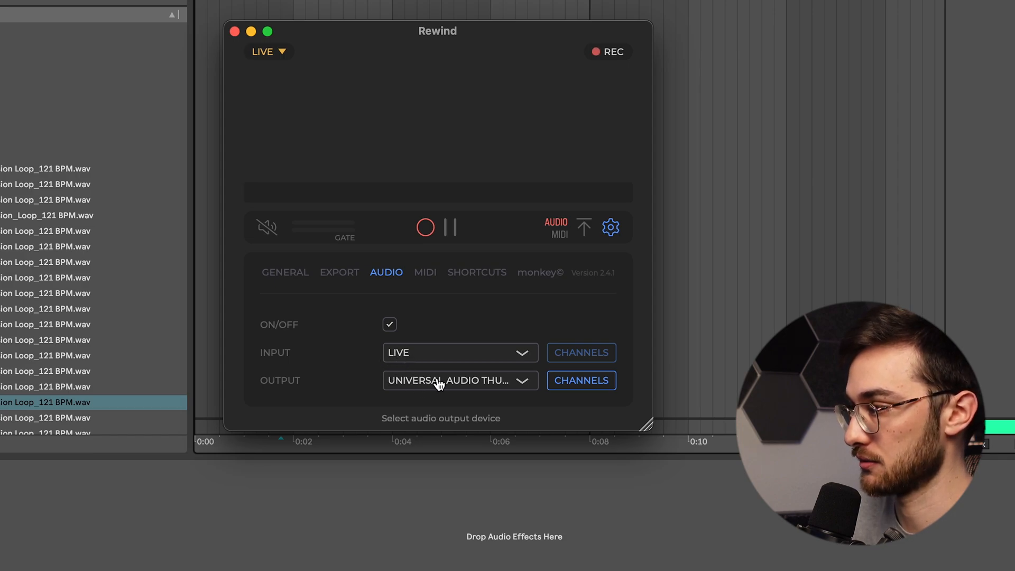
click(466, 386)
click(486, 372)
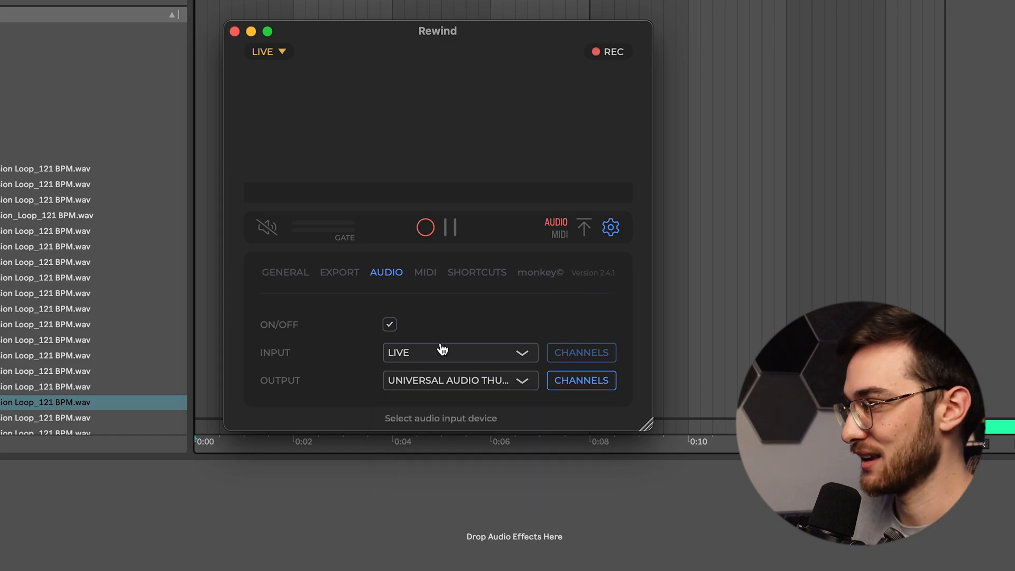
click(430, 236)
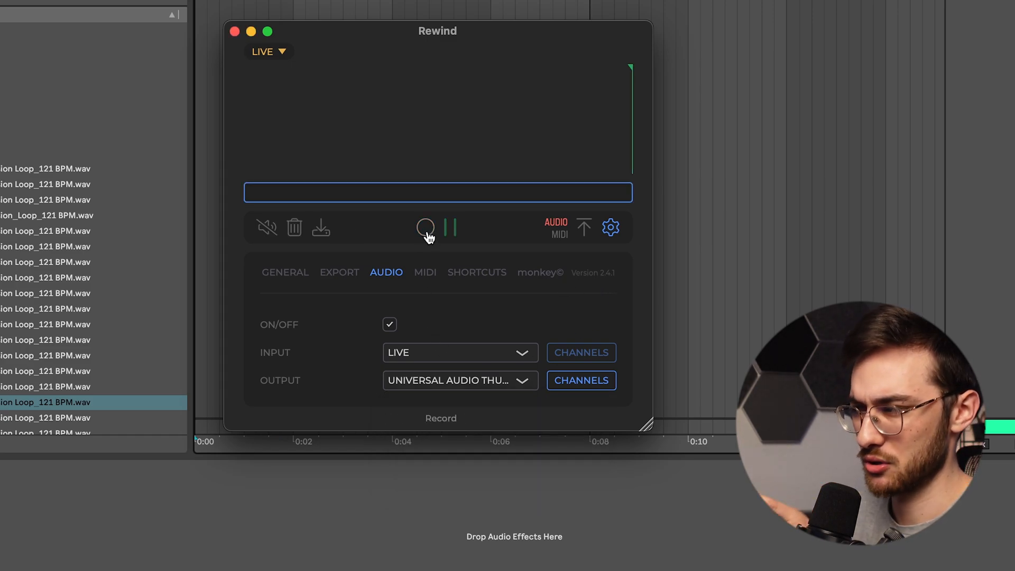
click(430, 238)
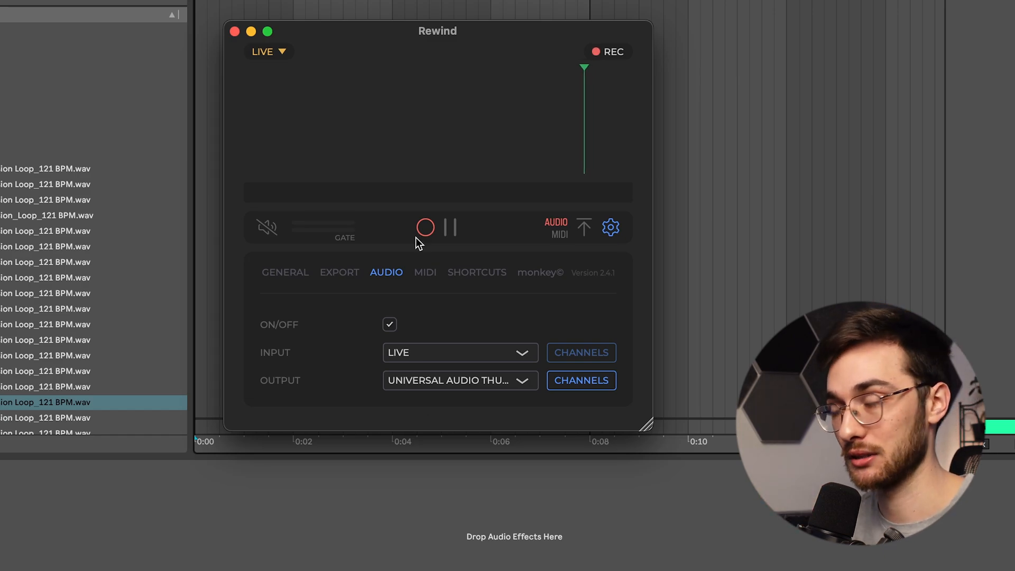
Step: Switch back to Ableton Live and browse the Tulum suite's drum One-Shots to the Low folder inside Percs
click(211, 2)
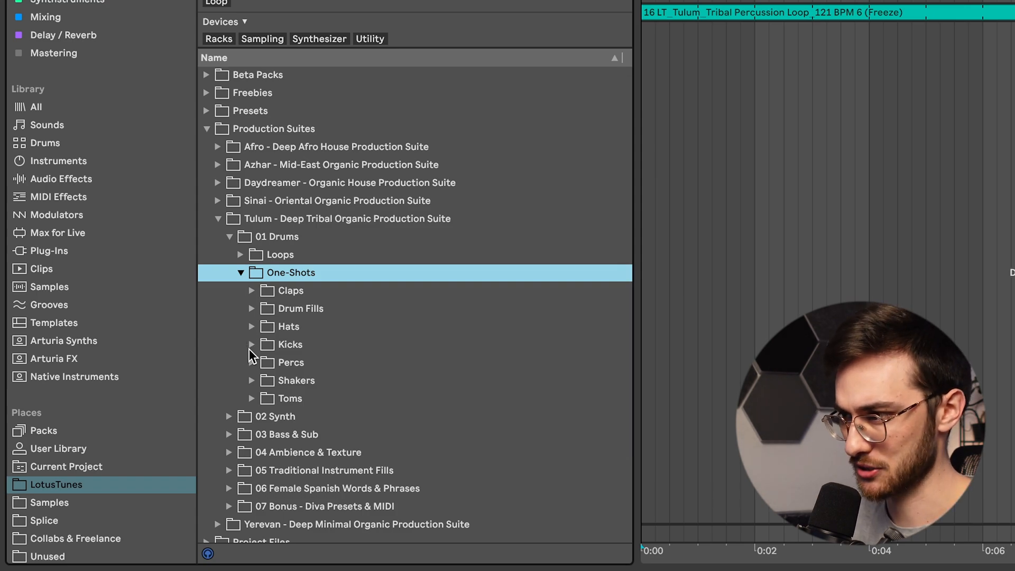
click(252, 362)
scroll(265, 385, down, 1)
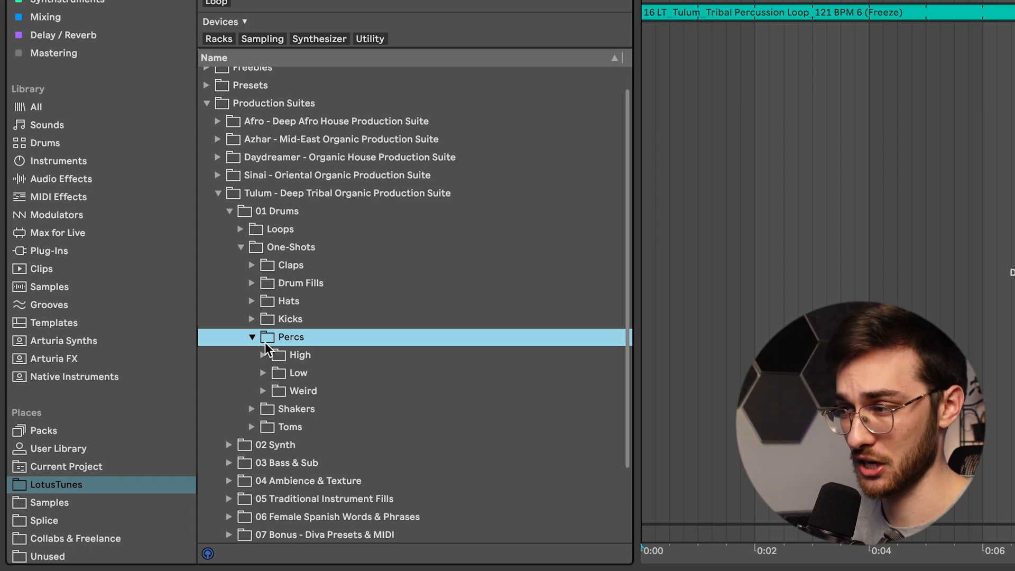
click(264, 373)
scroll(398, 385, down, 7)
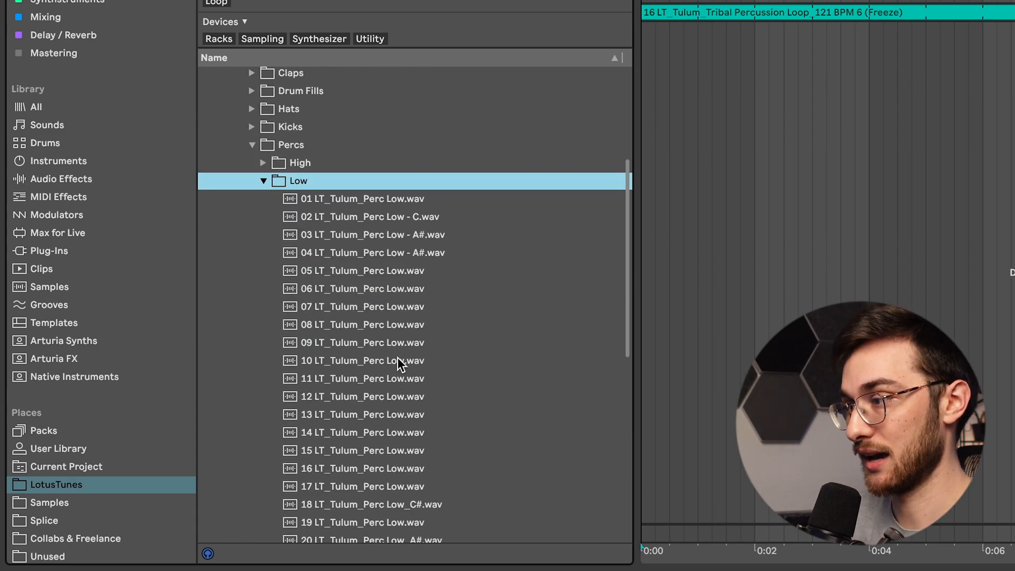
scroll(398, 357, down, 1)
Step: Audition the low percussion one-shots from sample 08 through 12, then back up to sample 06
click(400, 290)
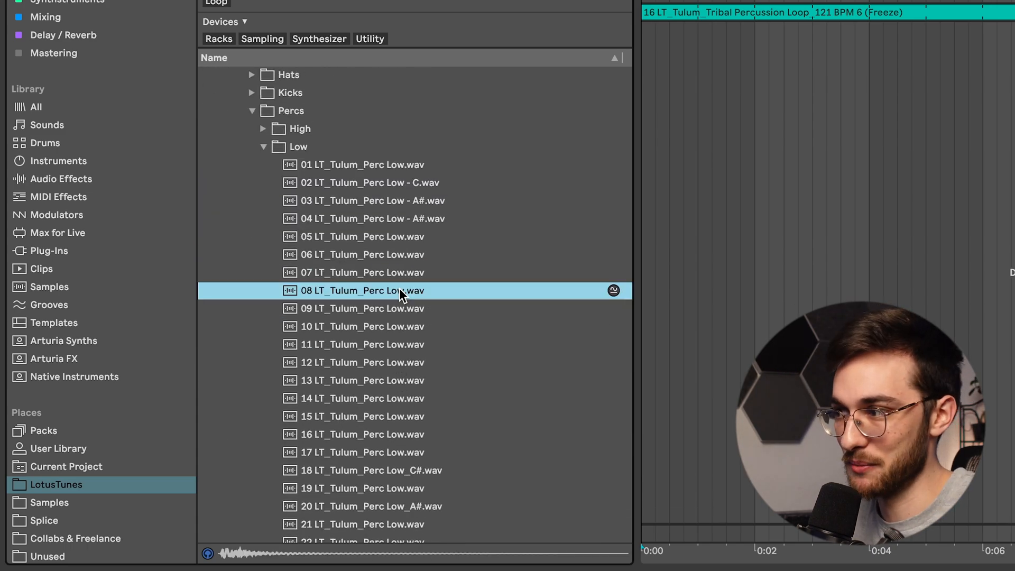
key(Down)
key(Down)
key(Down)
key(Down)
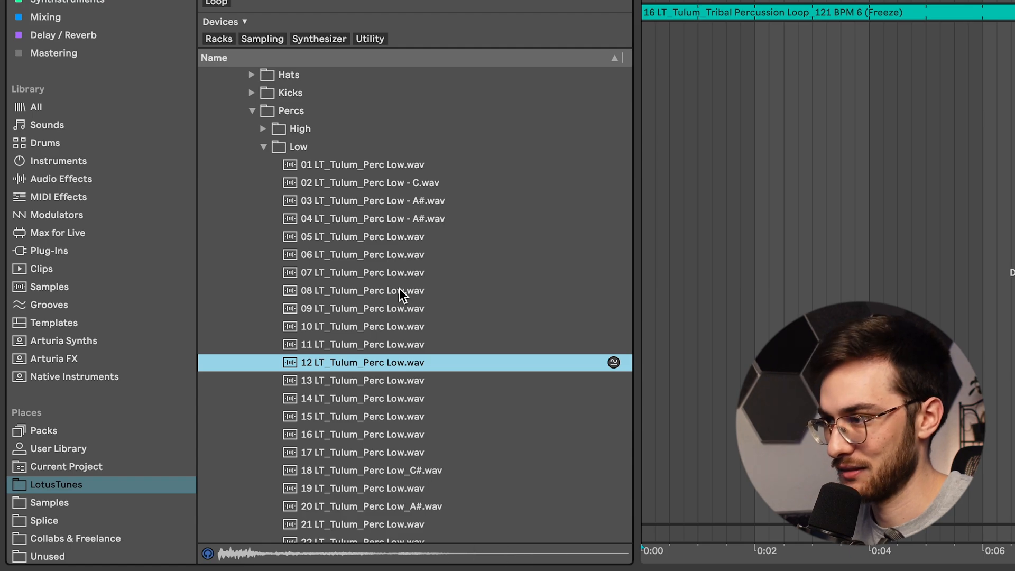
key(Up)
key(Up)
key(Up)
key(Up)
key(Up)
key(Up)
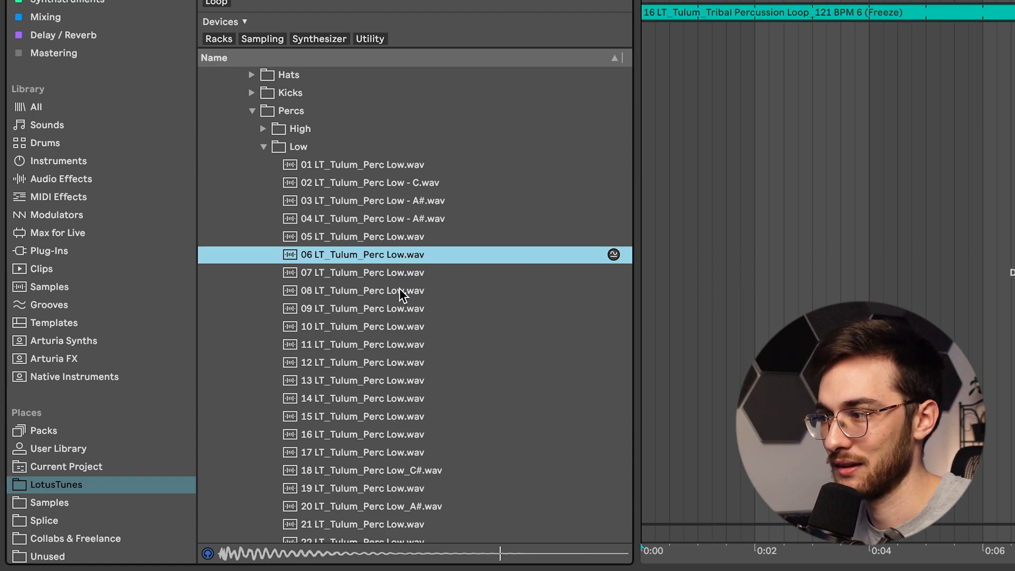
Step: Audition the remaining low percussion one-shots from sample 13 onward, then step back to sample 25
scroll(410, 317, down, 1)
click(417, 333)
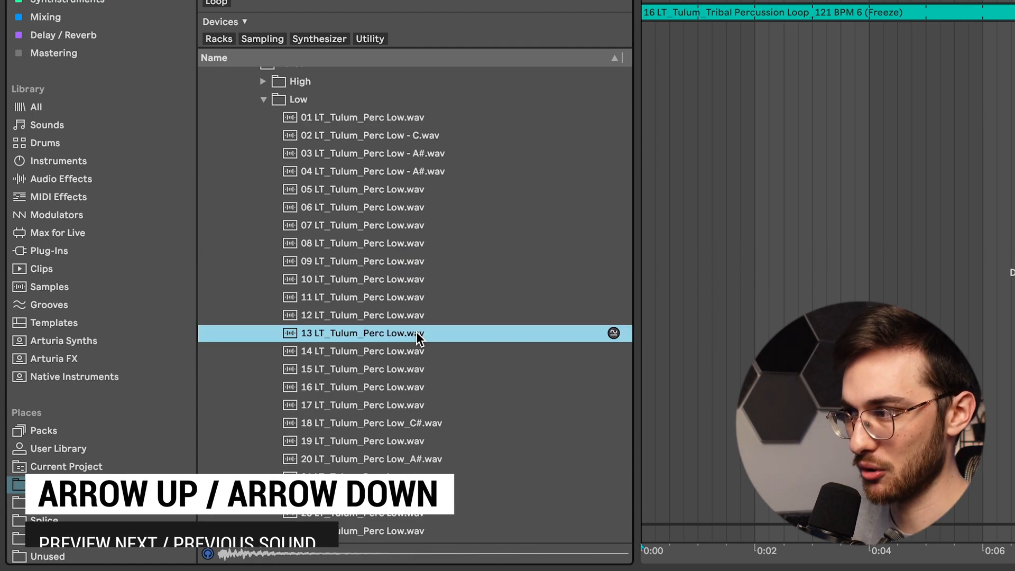
key(Down)
key(Down)
key(Down)
key(Down)
key(Down)
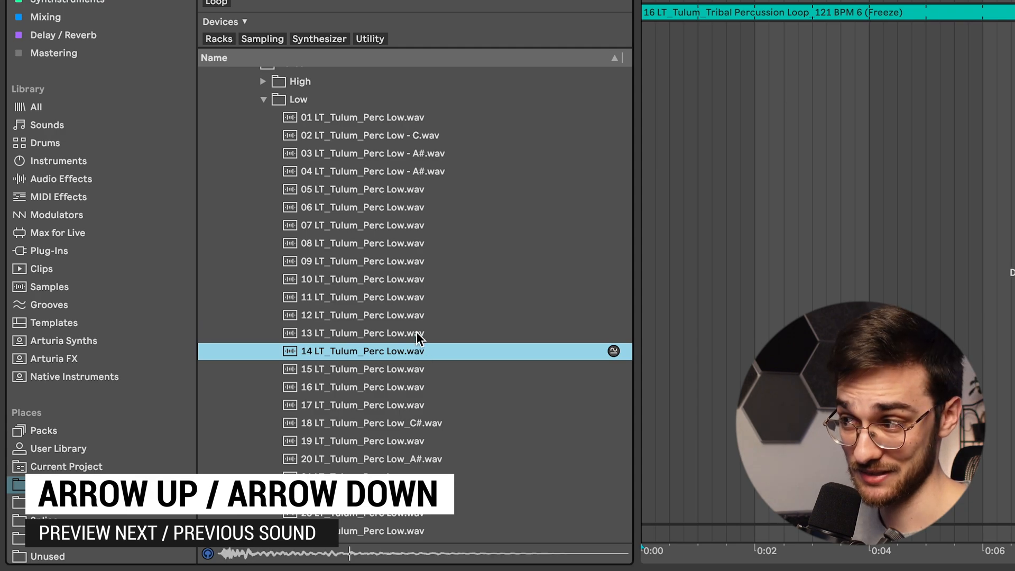
key(Down)
key(Down)
key(Down)
key(Down)
key(Down)
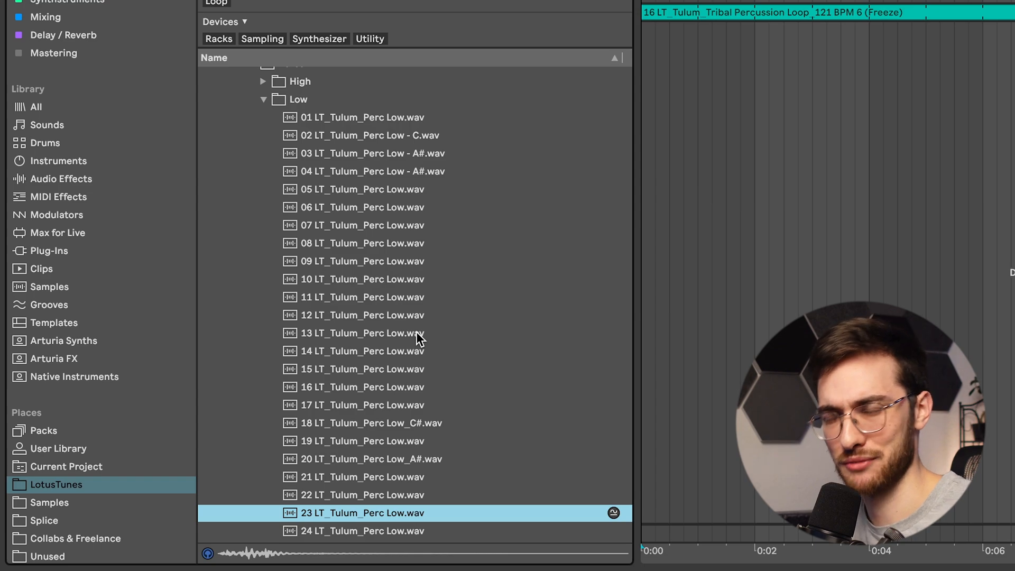
key(Down)
key(Down)
key(Down)
key(Down)
key(Down)
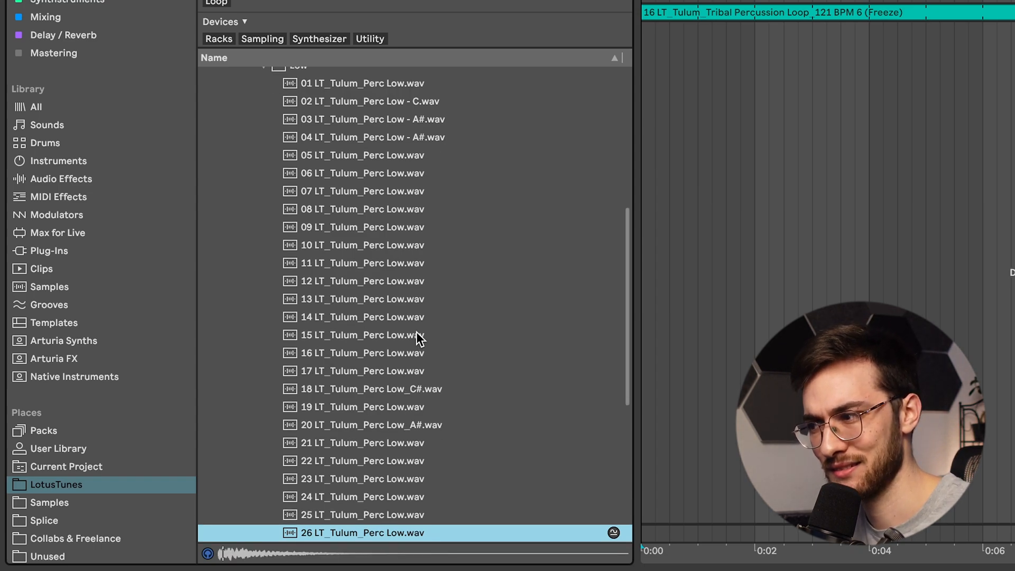
key(Up)
key(Up)
key(Up)
key(Up)
key(Up)
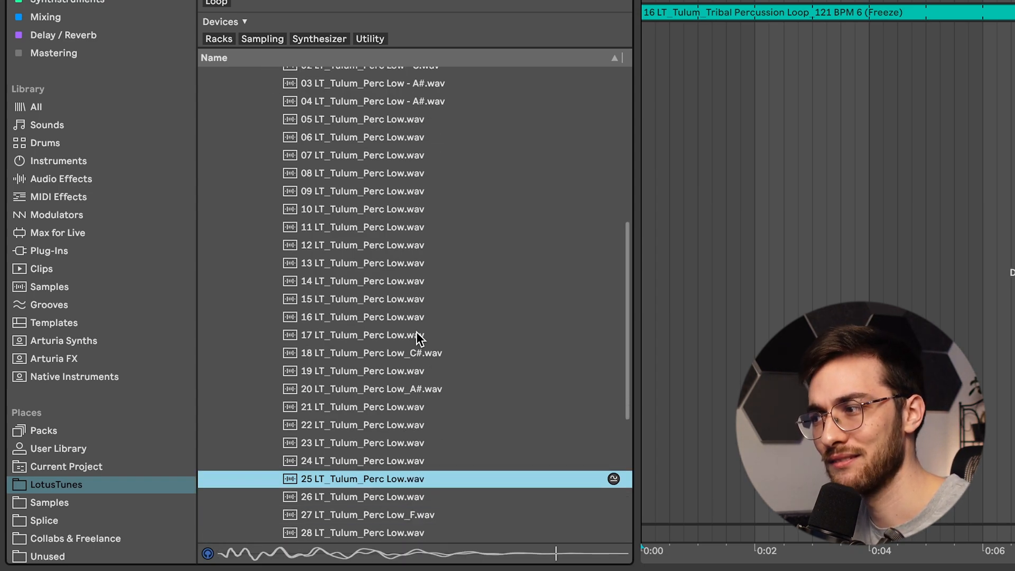
Step: Audition the low percussion one-shots between samples 21 and 23 again, then continue back through the earlier samples
scroll(423, 349, up, 1)
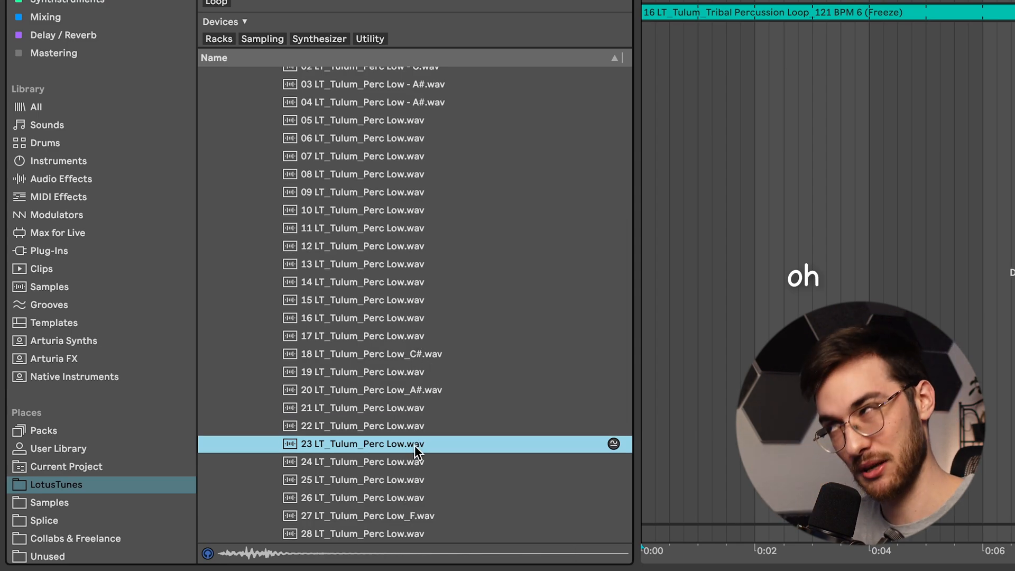
key(Up)
key(Up)
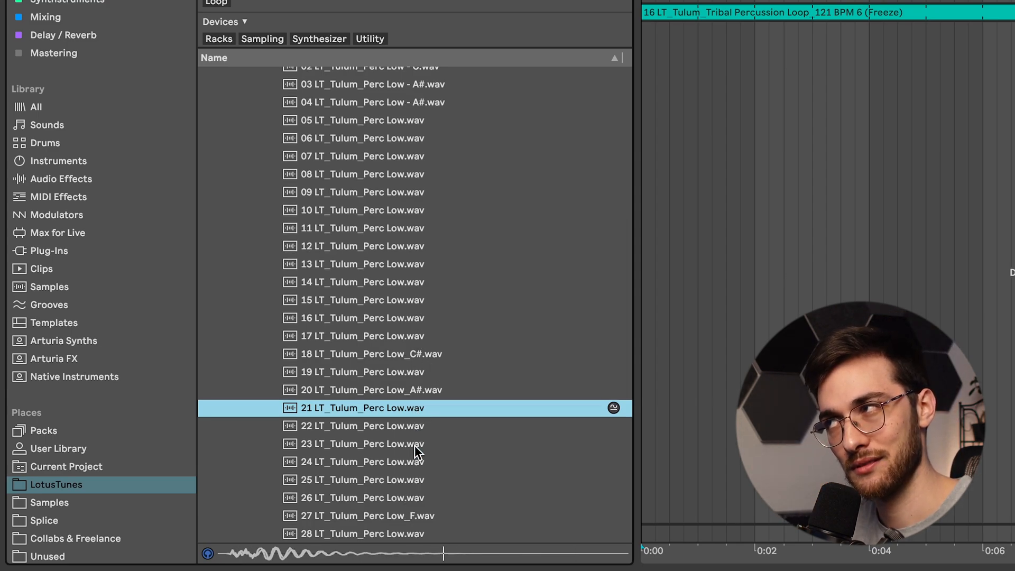
key(Down)
key(Down)
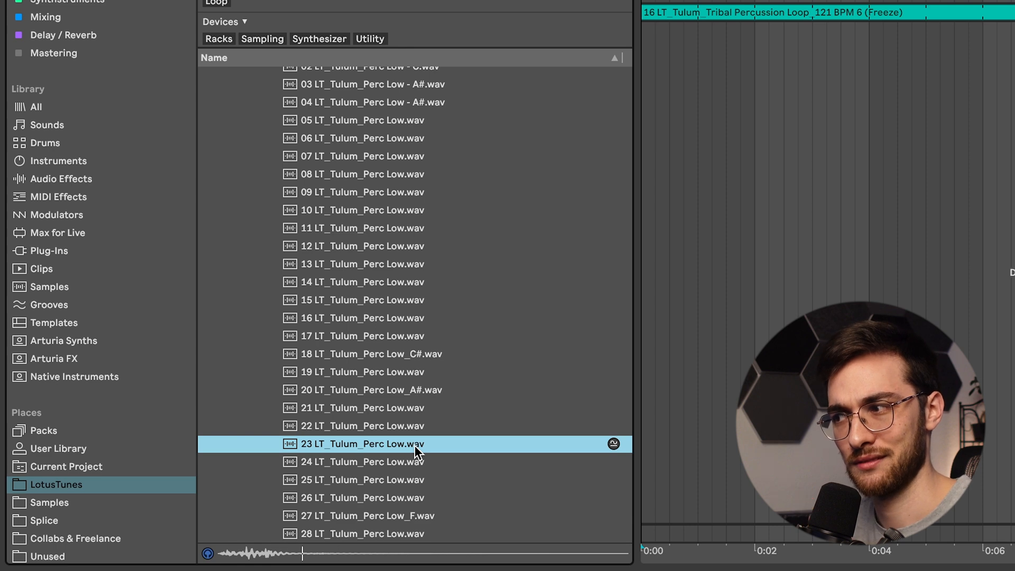
key(Up)
key(Up)
key(Up)
key(Up)
key(Up)
key(Up)
key(Up)
Step: Open the High percussion folder and audition its one-shots, including sample 11 and samples 16 through 18
scroll(526, 290, up, 5)
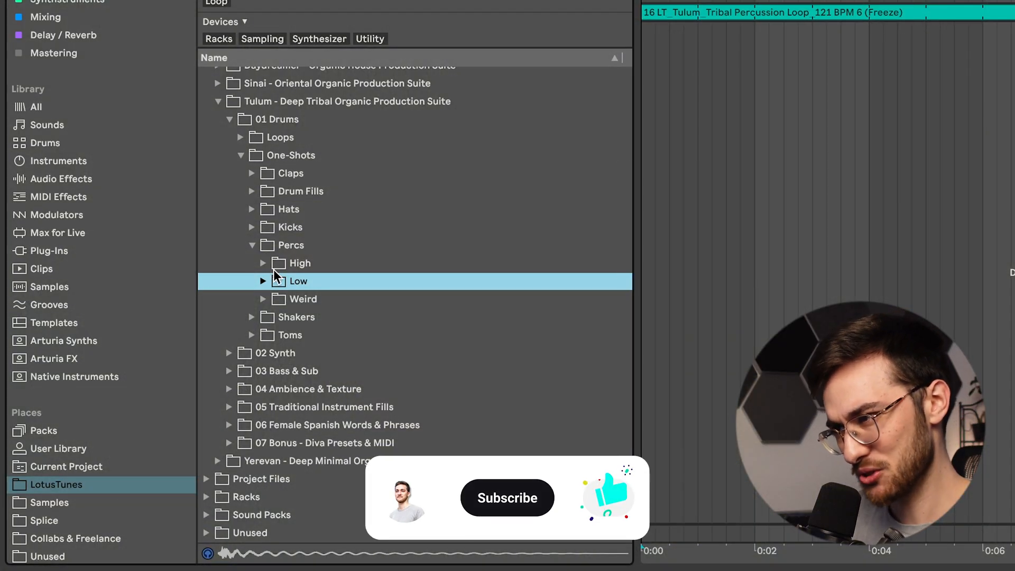
click(269, 263)
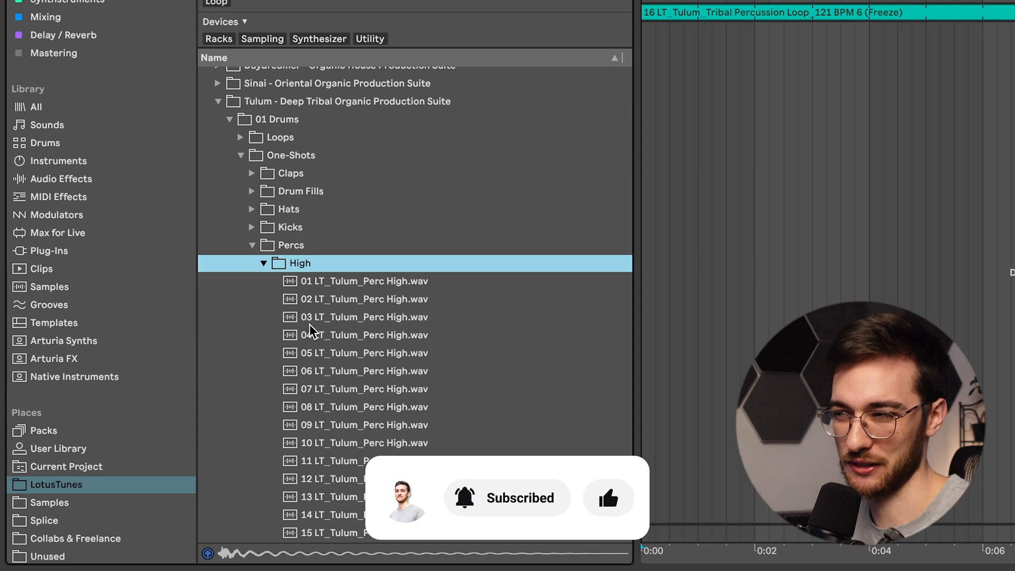
scroll(321, 340, down, 5)
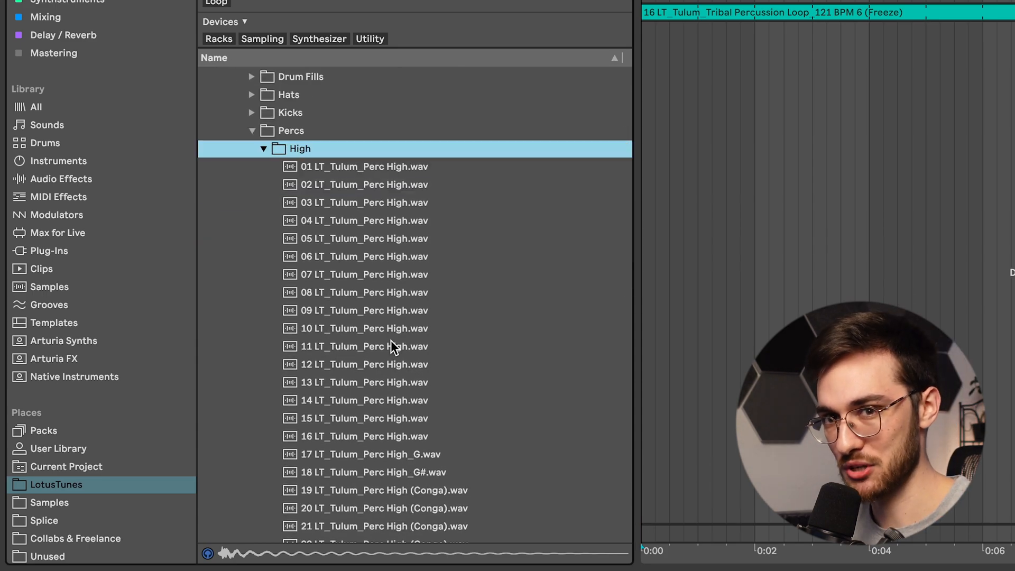
click(405, 343)
scroll(404, 343, down, 2)
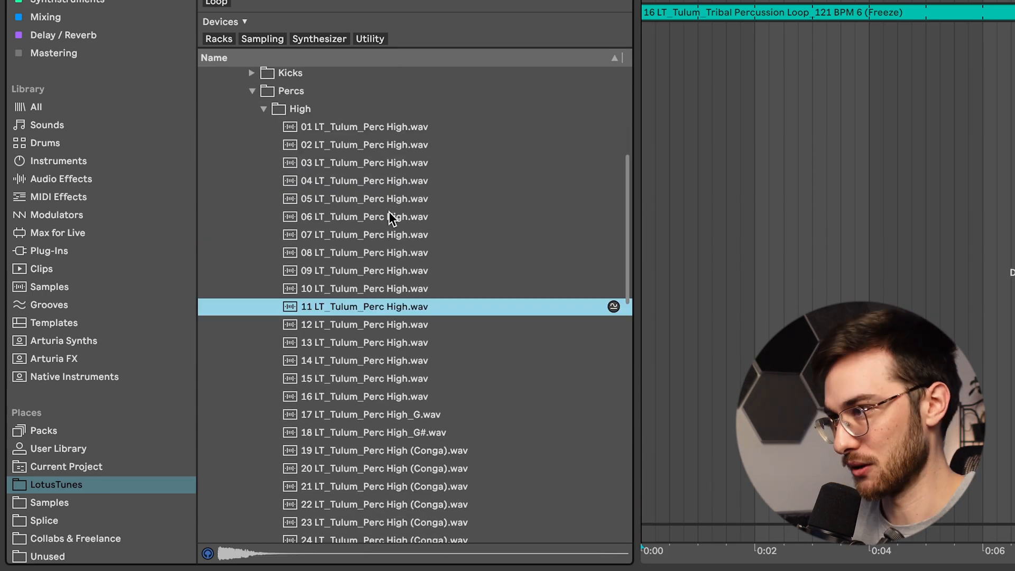
click(428, 384)
key(Down)
key(Down)
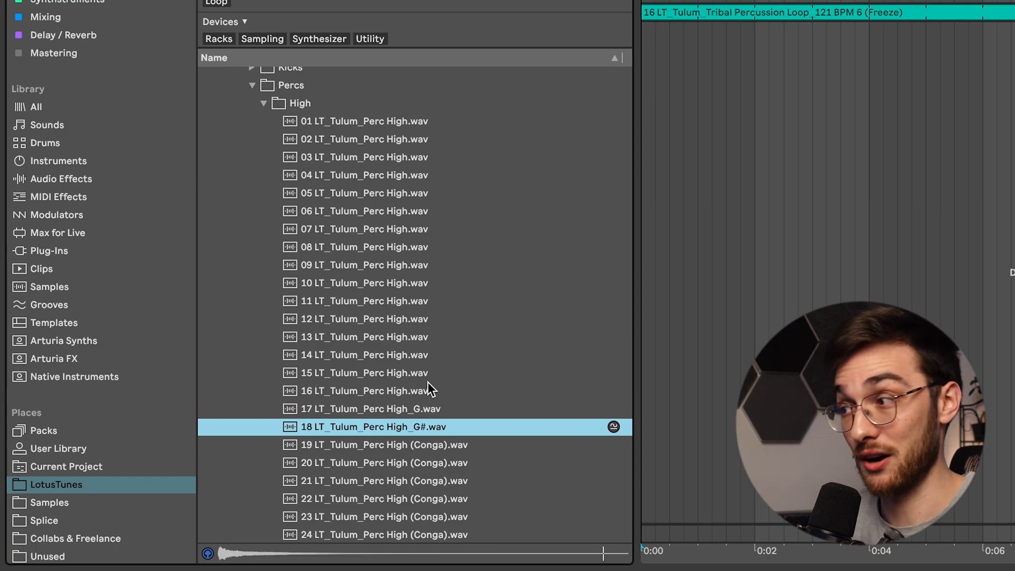
Step: Audition the high conga one-shots from sample 19 through 24, going back and forth between them
key(Down)
key(Down)
key(Down)
key(Down)
key(Down)
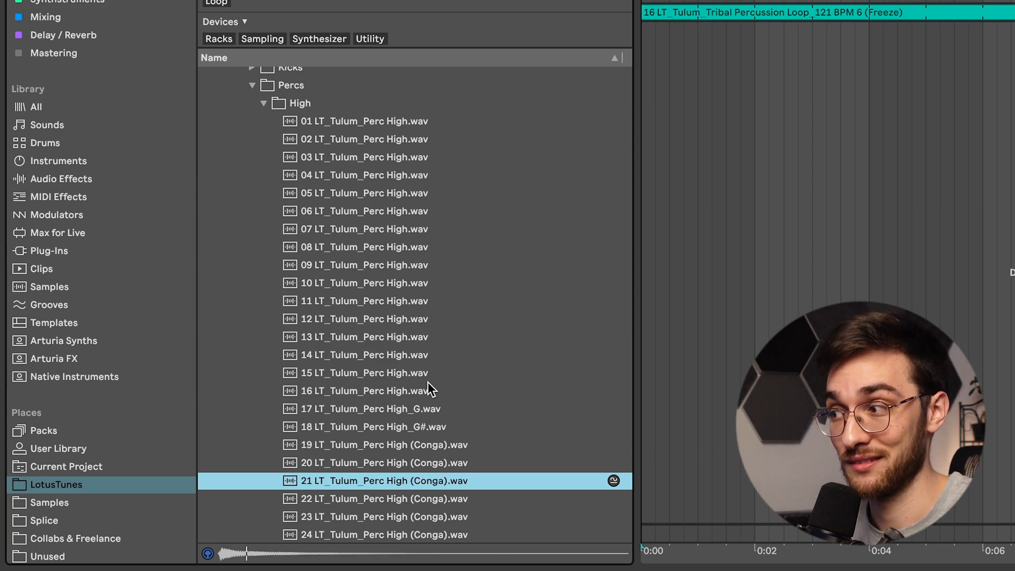
key(Down)
key(Up)
key(Up)
key(Up)
key(Up)
key(Up)
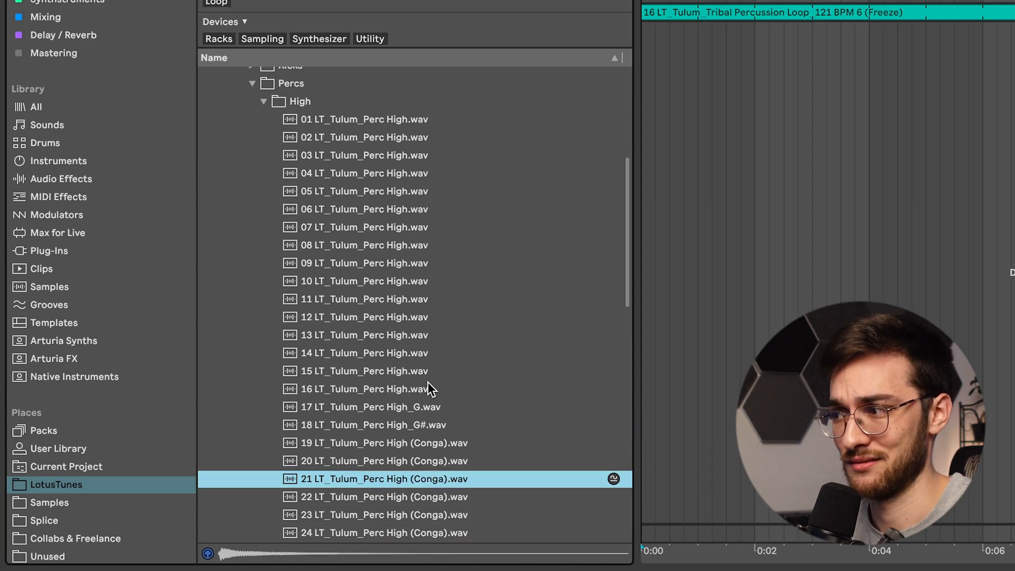
key(Down)
key(Down)
key(Down)
key(Down)
key(Down)
scroll(426, 383, down, 5)
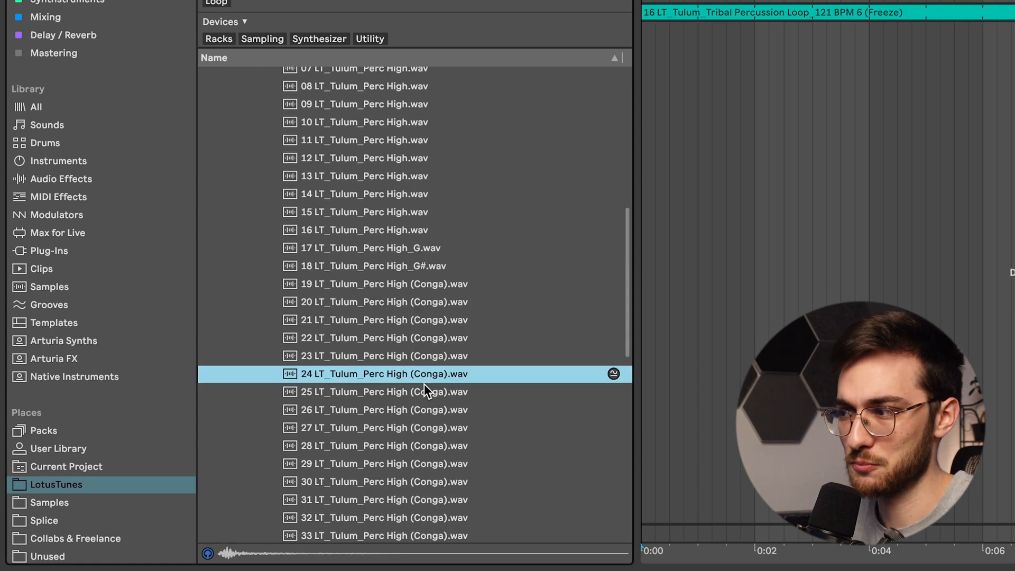
Step: Audition further high conga one-shots out of order, including samples 28, 29, 25 and 33
click(429, 452)
scroll(443, 466, down, 3)
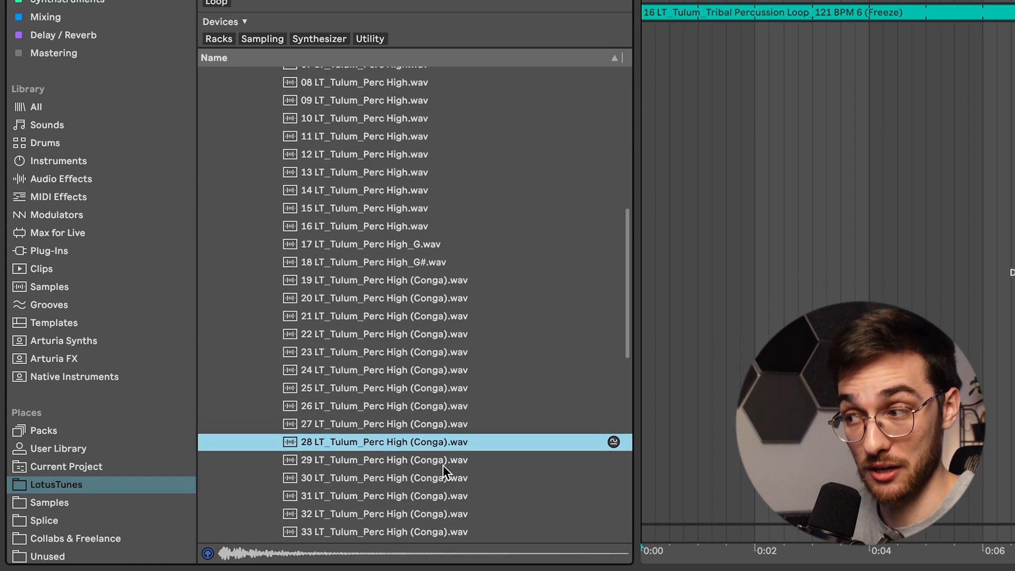
click(445, 462)
scroll(471, 501, down, 3)
click(441, 465)
click(429, 267)
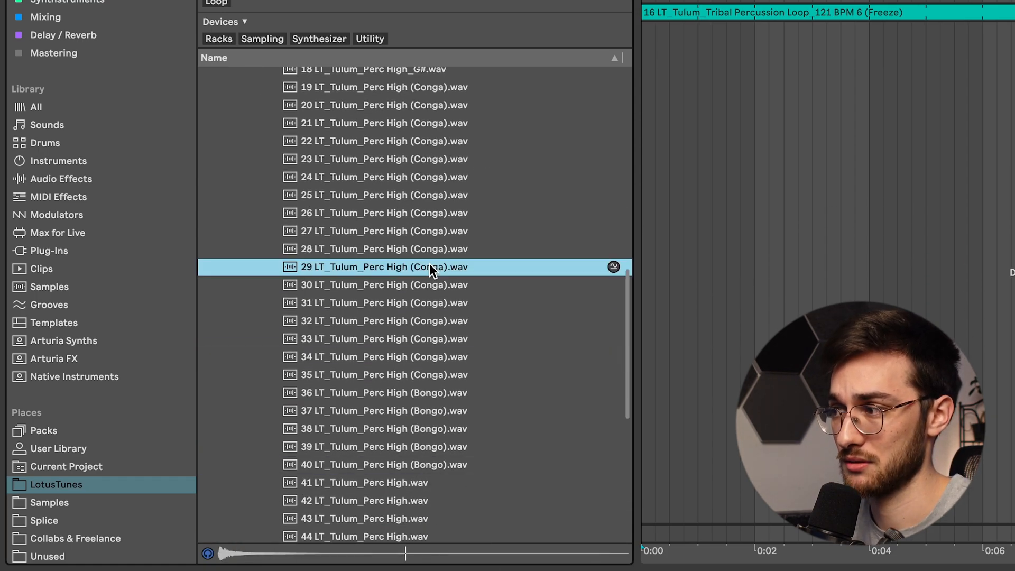
click(448, 194)
click(439, 250)
click(434, 338)
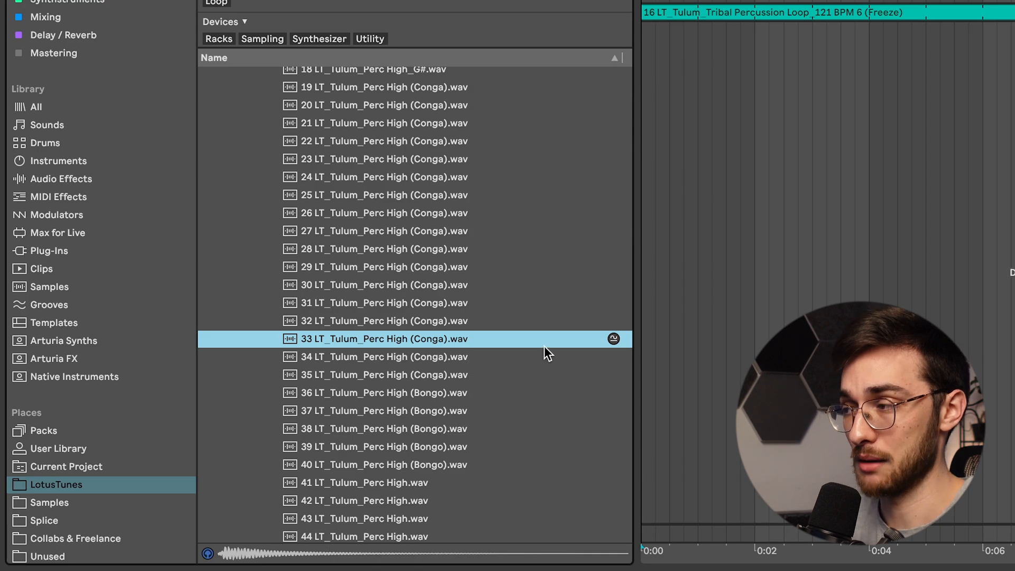
Step: Find sounds similar to conga sample 33 and audition the results down to SHO_Conga_7.wav
click(613, 340)
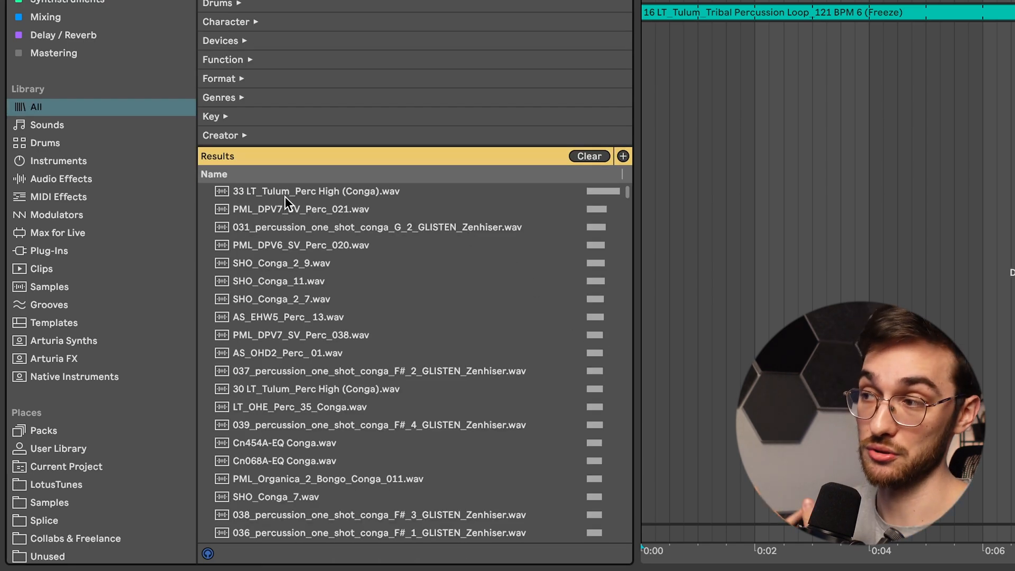
key(Down)
key(Down)
key(Down)
key(Down)
key(Down)
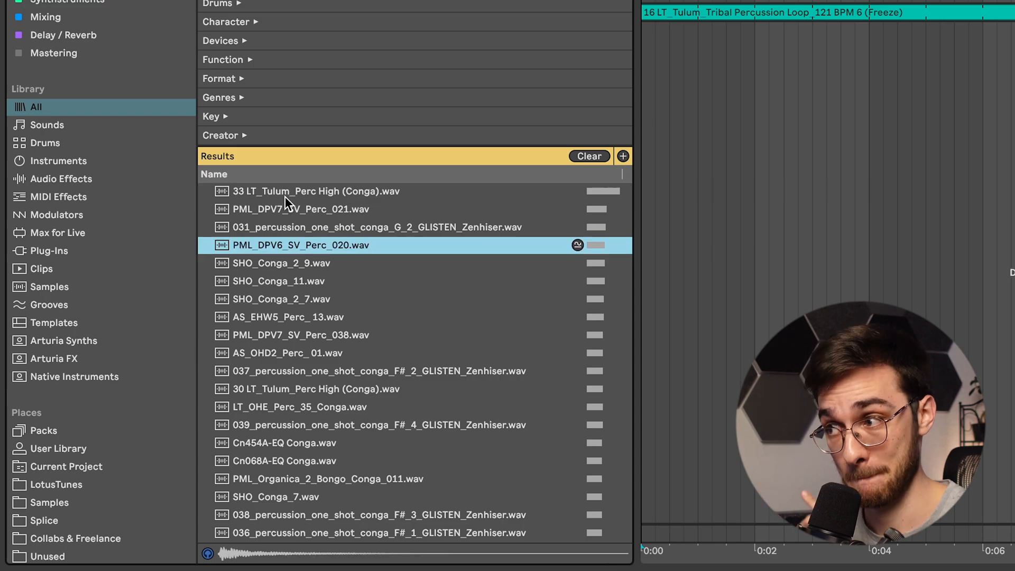
key(Down)
key(Down)
key(Down)
key(Down)
key(Down)
key(Down)
key(Down)
key(Down)
key(Down)
key(Down)
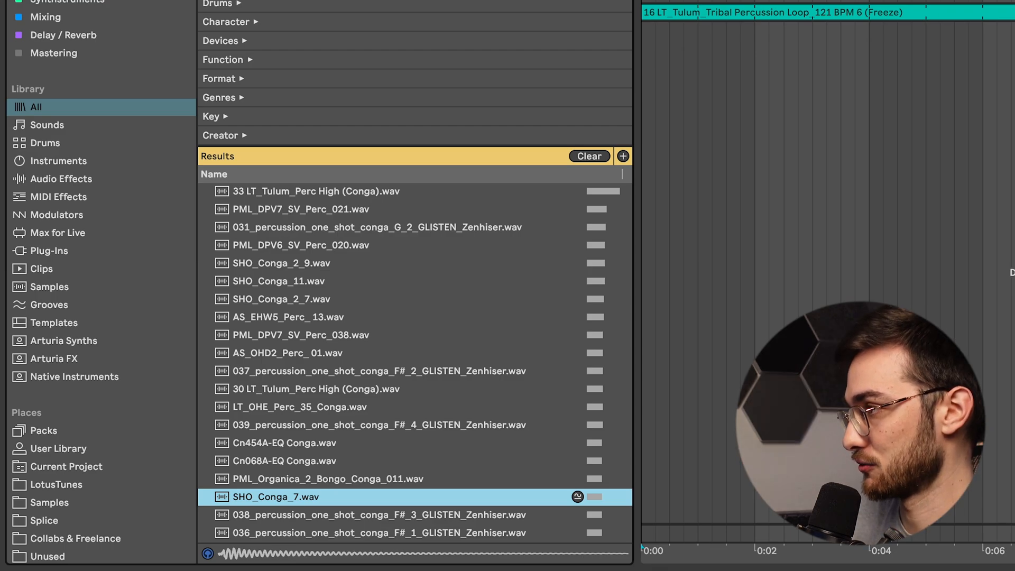
Step: Switch to Rewind, pause its recording and place the whole captured audio on a new Ableton Live track at 0:10
key(super+Tab)
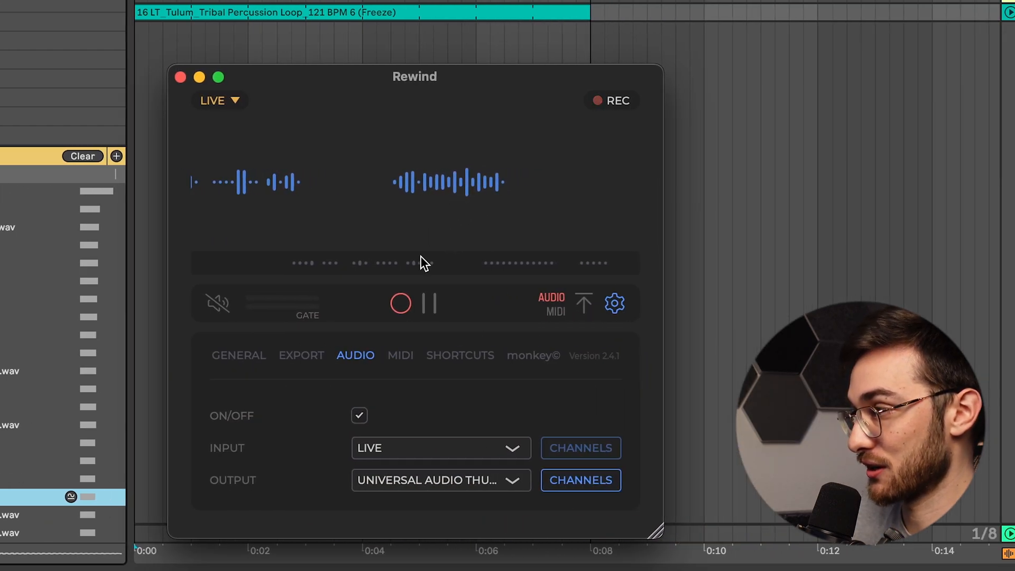
click(429, 304)
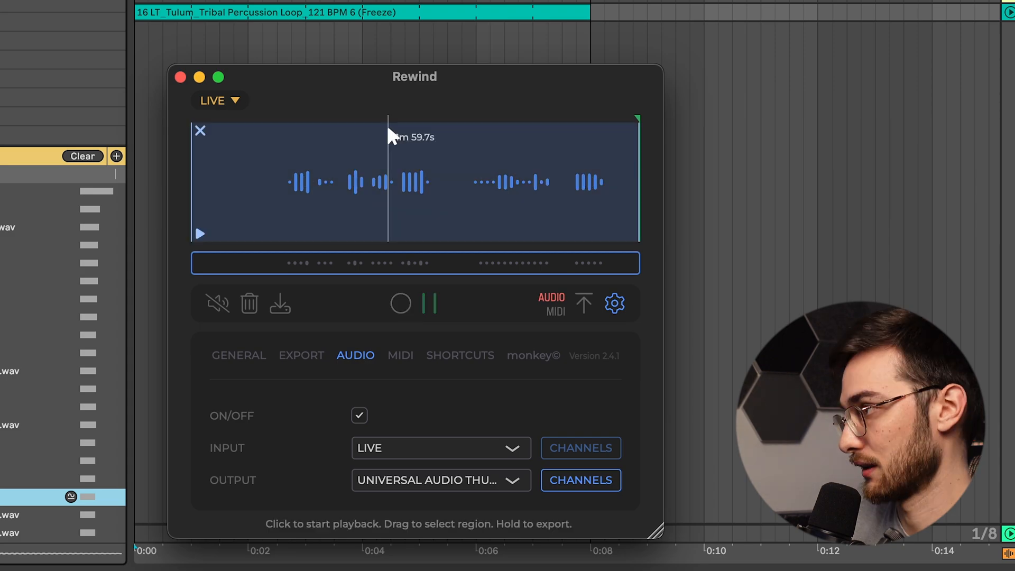
drag(389, 129, 703, 60)
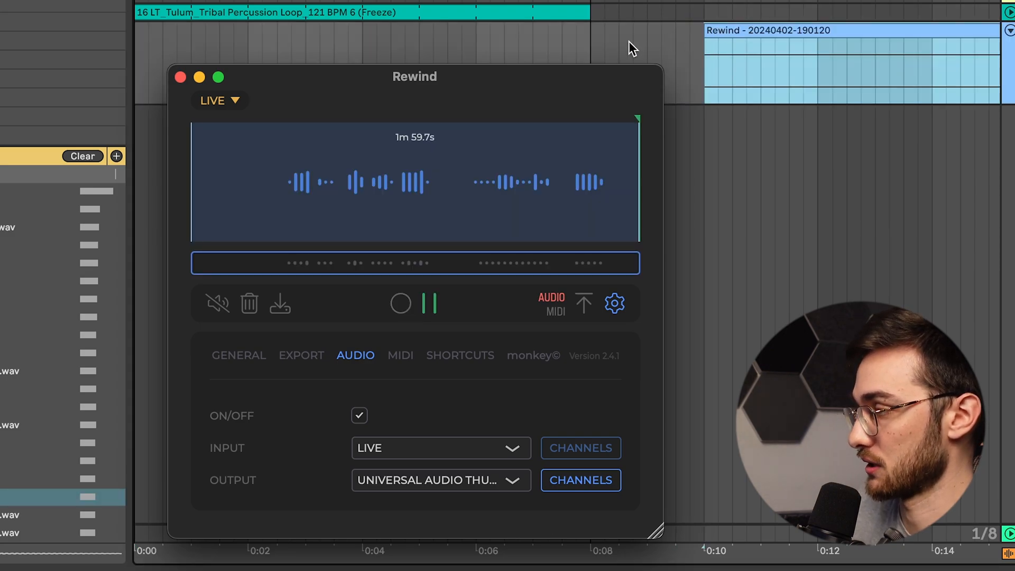
Step: Clear the current recording in Rewind and close its window
click(249, 303)
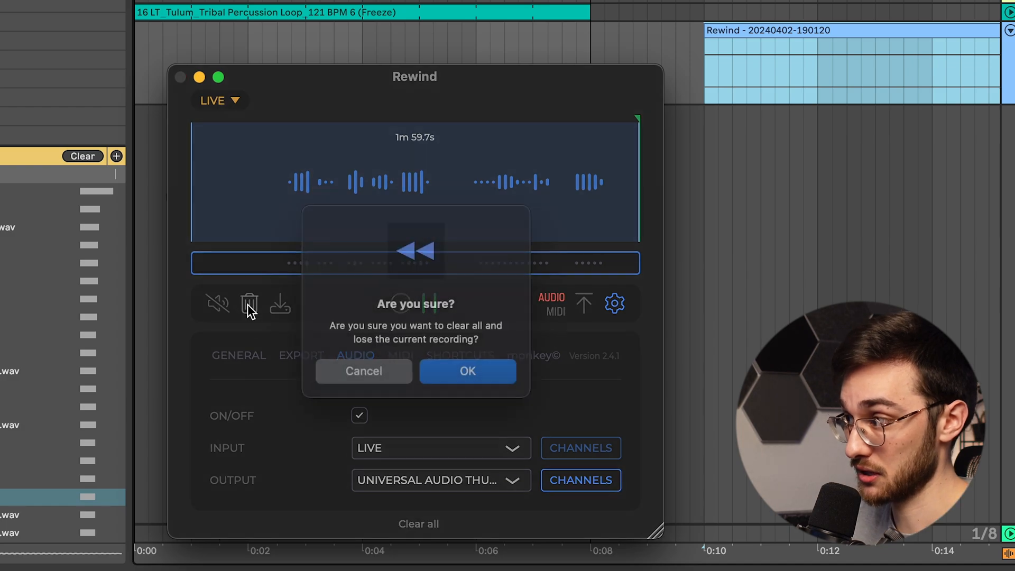
click(452, 369)
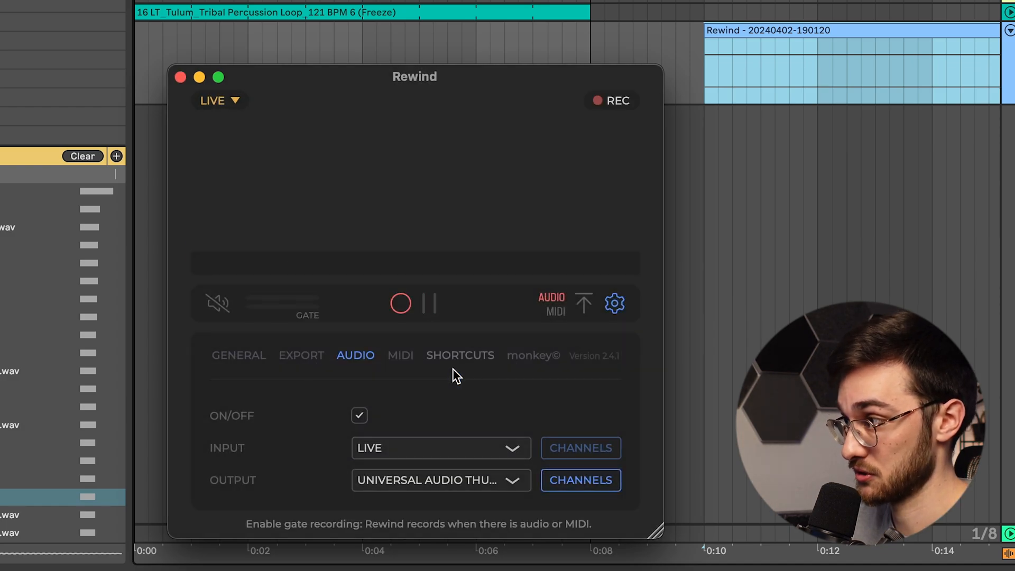
click(180, 77)
Step: Normalize the sample of the imported Rewind clip and lower its track volume to -8.8 dB
click(405, 63)
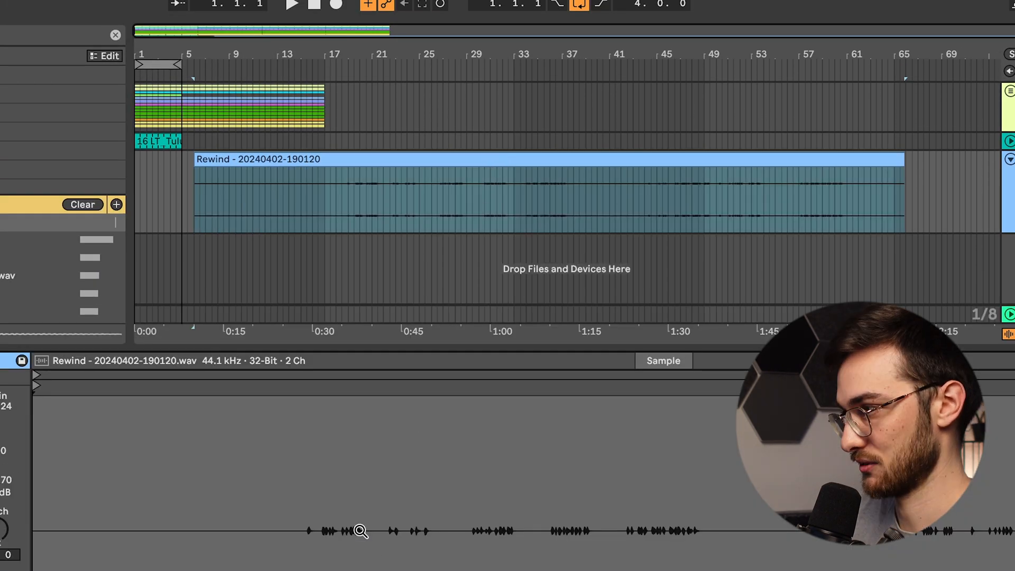
right_click(334, 316)
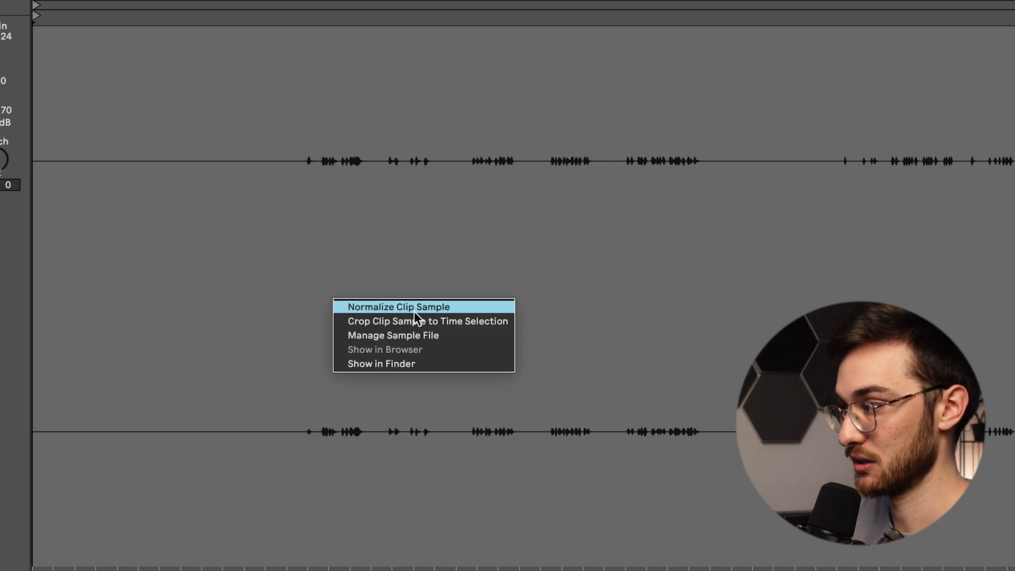
click(407, 309)
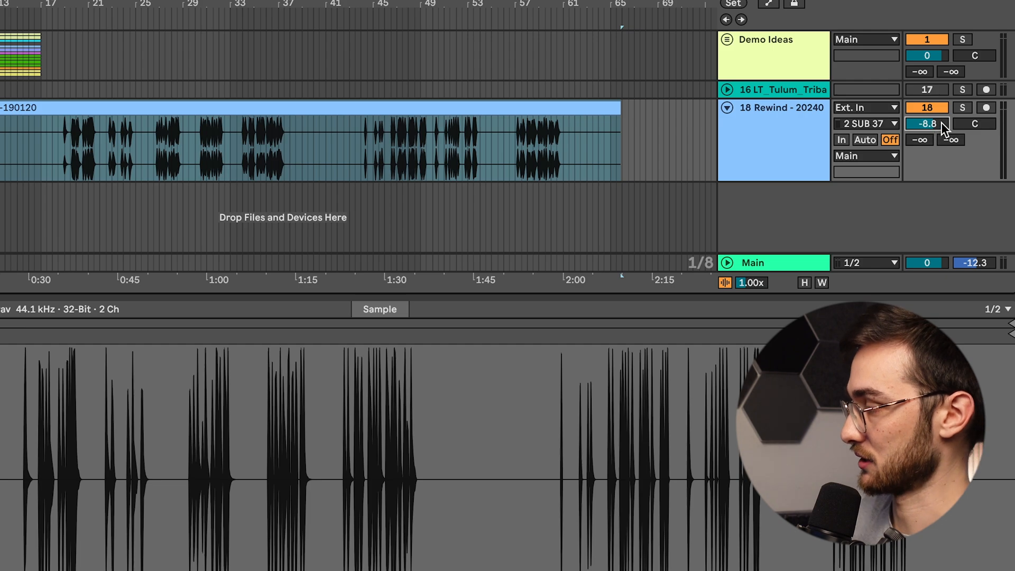
Step: Trim the silence from the start of the Rewind clip and move it to the beginning of the arrangement
drag(0, 108, 55, 112)
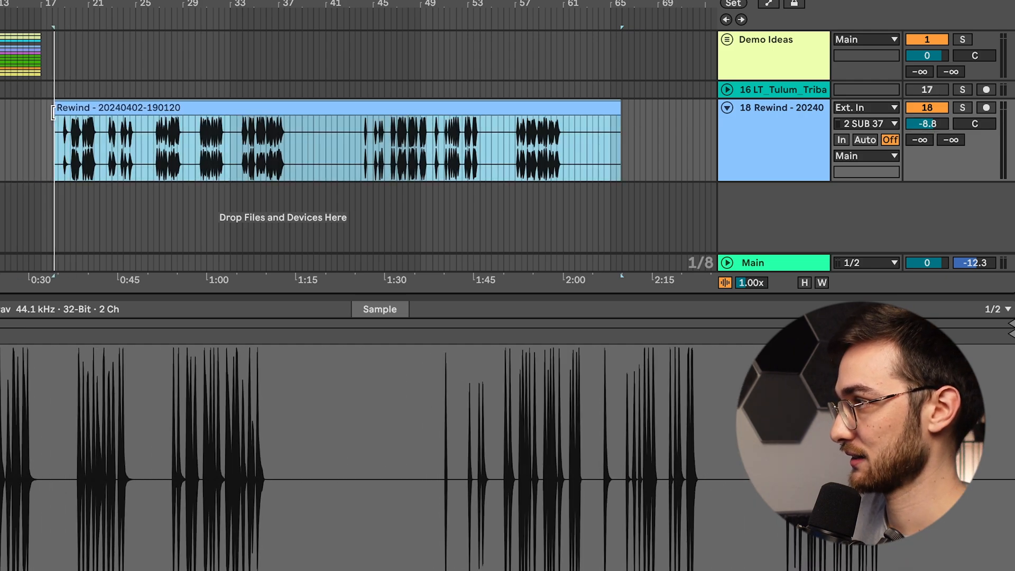
drag(229, 108, 51, 109)
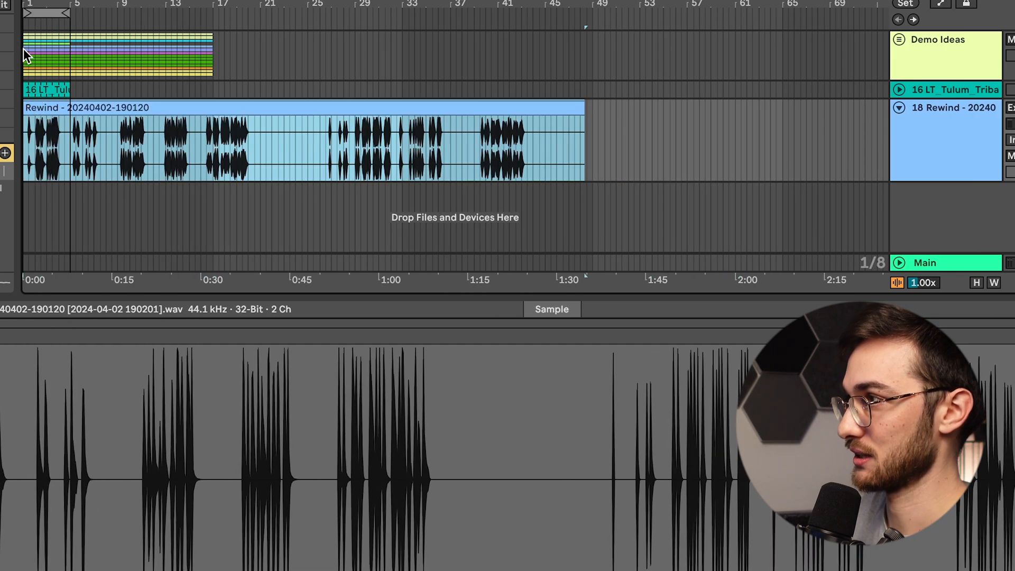
Step: Open the Rewind clip's sample settings and set its warp mode to Beats
scroll(76, 110, up, 10)
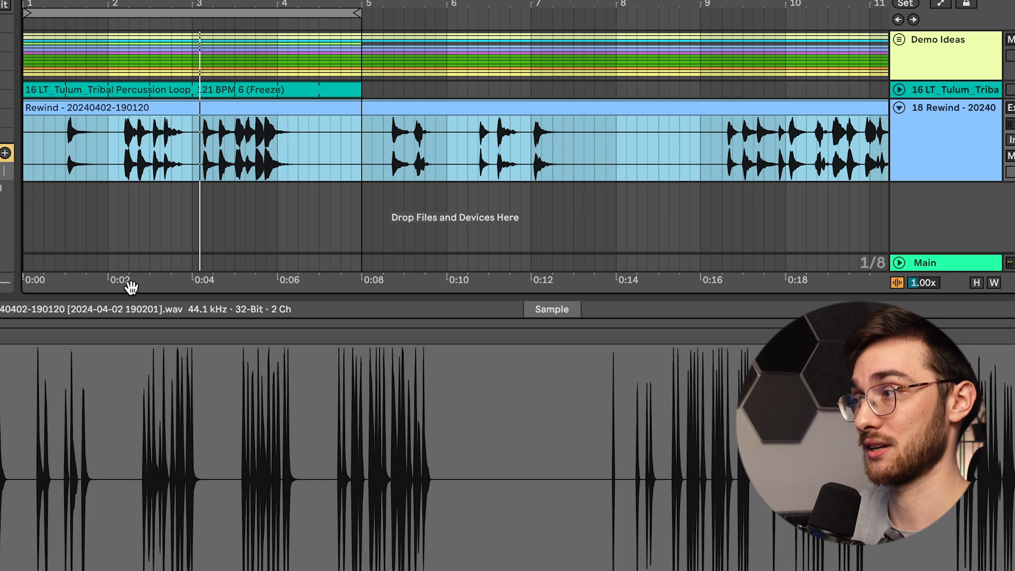
double_click(132, 109)
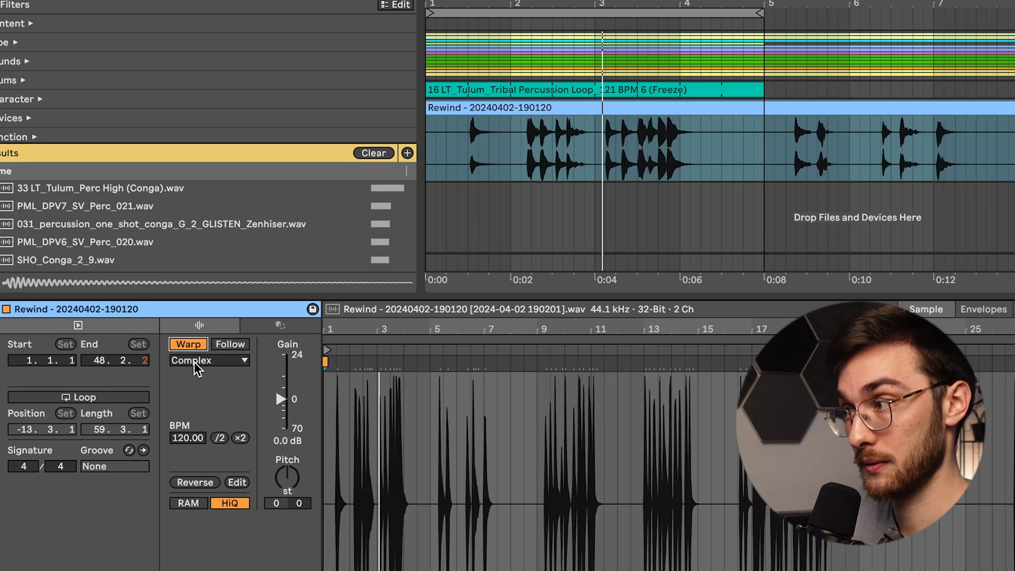
click(197, 365)
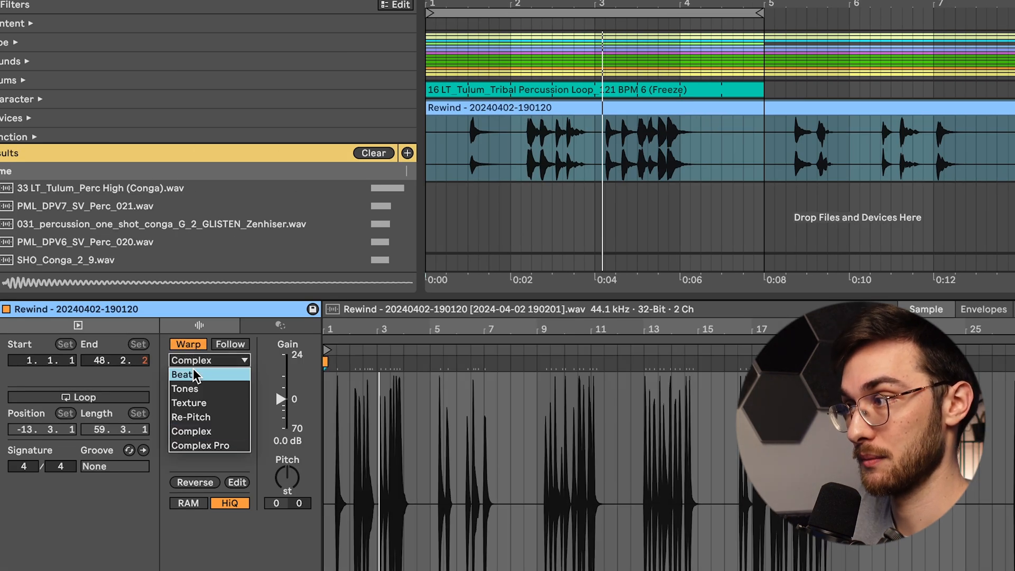
click(194, 377)
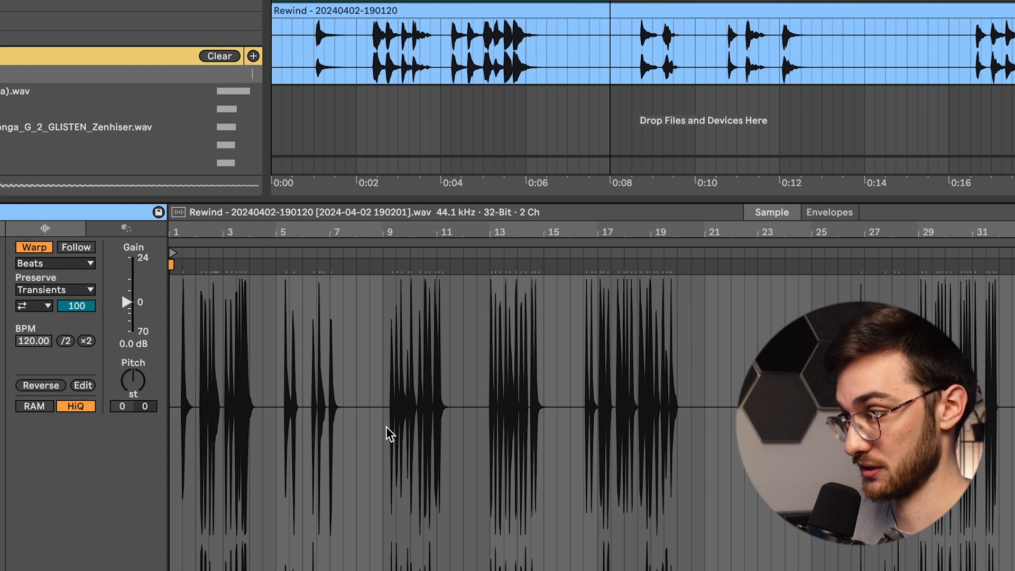
Step: Quantize the entire Rewind clip to the grid and play back the result
click(386, 427)
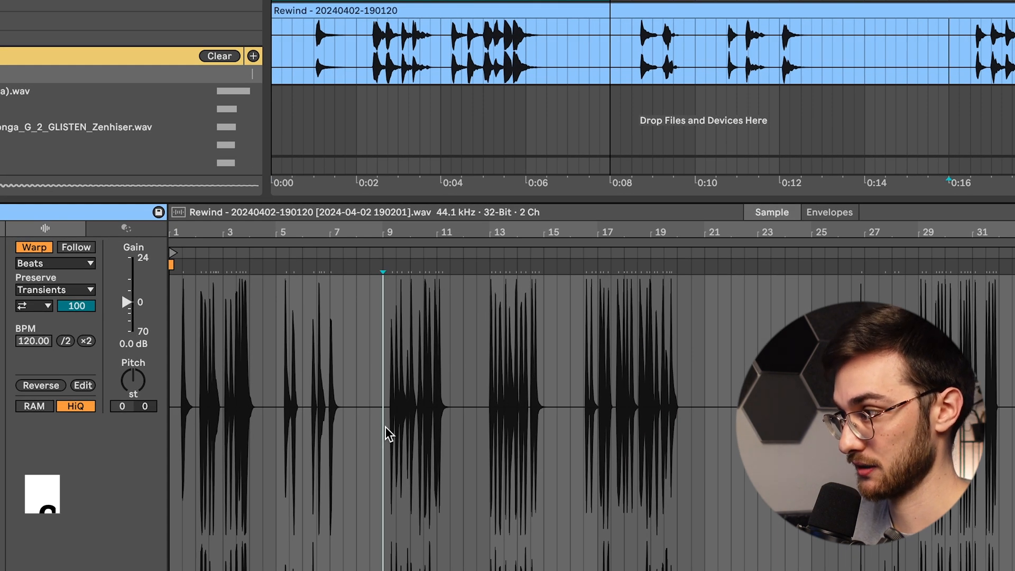
key(super+a)
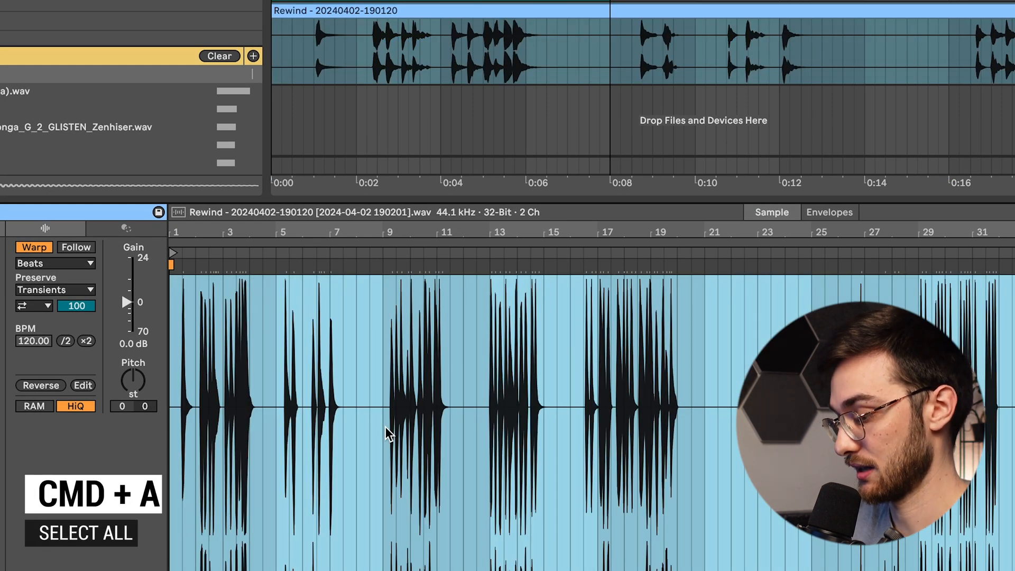
key(super+u)
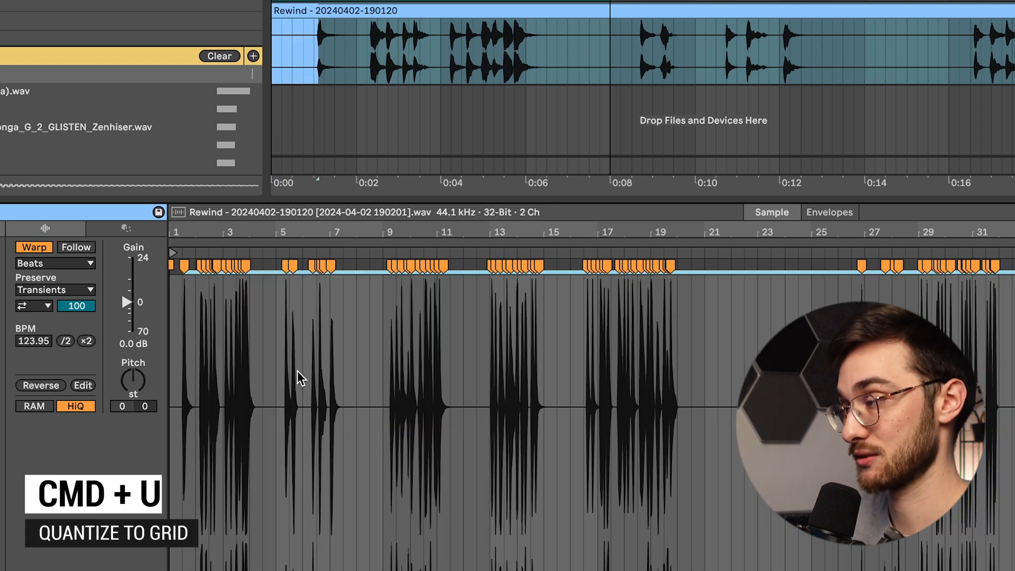
drag(297, 234, 530, 227)
key(space)
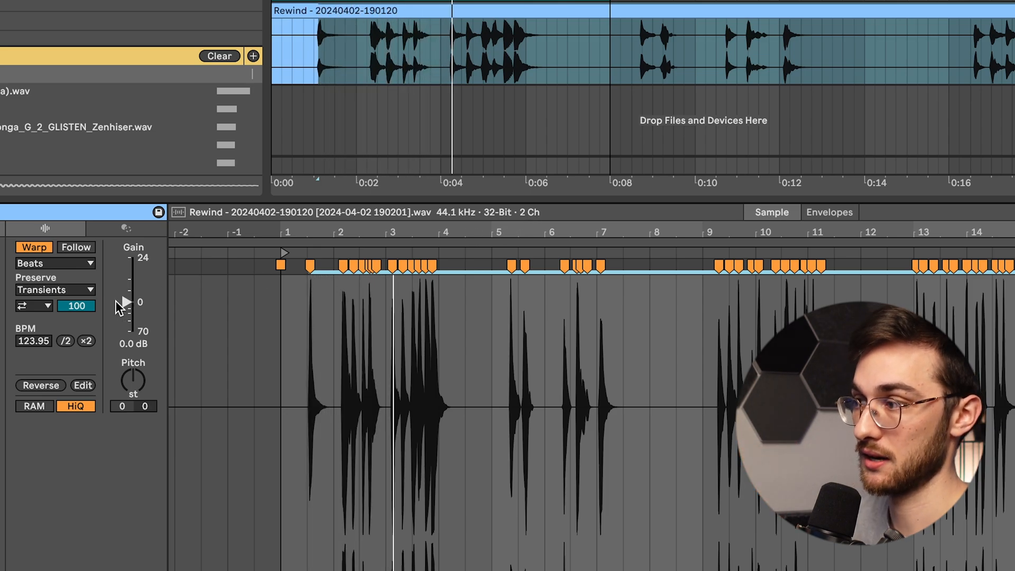
Step: Turn off transient looping for the Rewind clip's Beats warping and set its transient envelope to 25
click(31, 306)
click(34, 321)
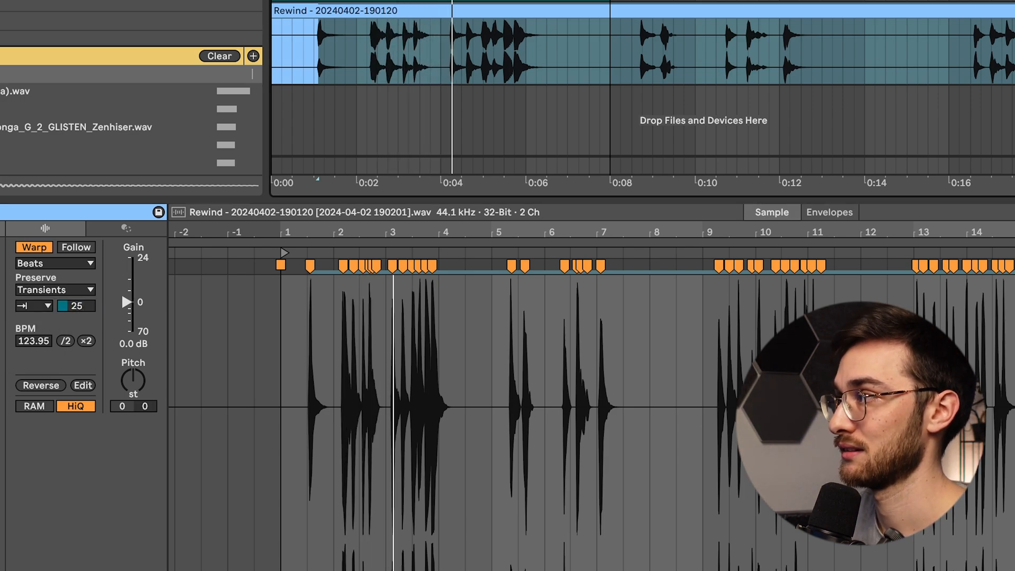
scroll(349, 46, down, 5)
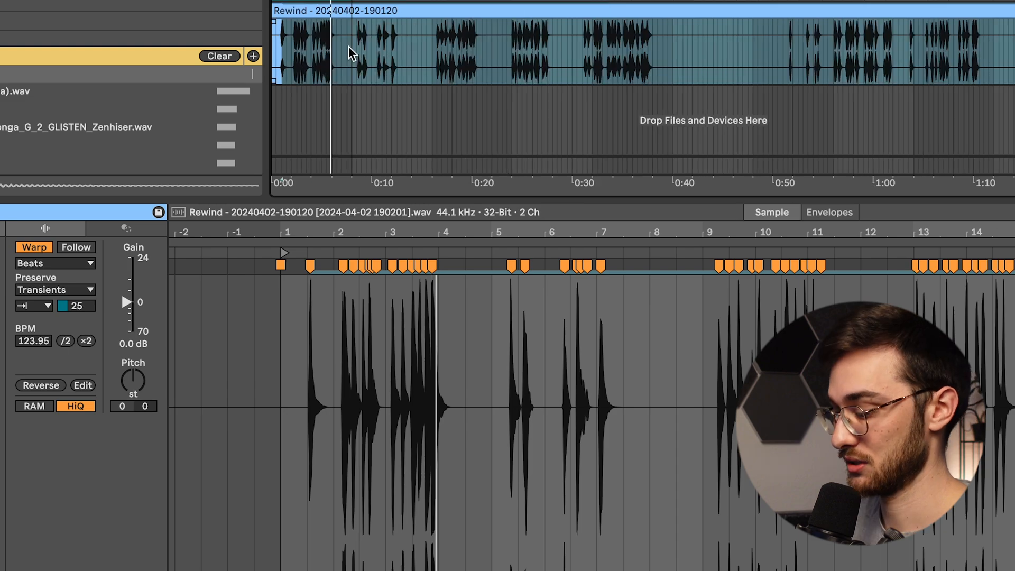
Step: Slide the audio inside the Rewind clip to start at the phrase on sample bar 9 and audition it
mouse_move(601, 68)
mouse_down()
mouse_move(631, 62)
mouse_move(459, 40)
mouse_up()
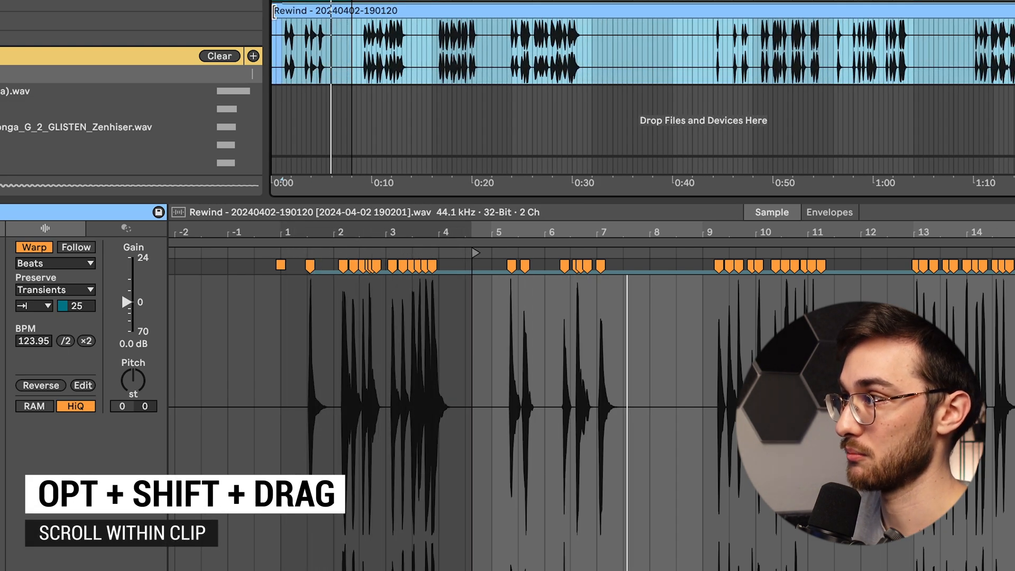
key(space)
mouse_move(274, 12)
mouse_down()
mouse_move(298, 25)
mouse_move(273, 28)
mouse_up()
mouse_move(518, 68)
mouse_down()
mouse_move(401, 70)
mouse_move(431, 74)
mouse_up()
key(space)
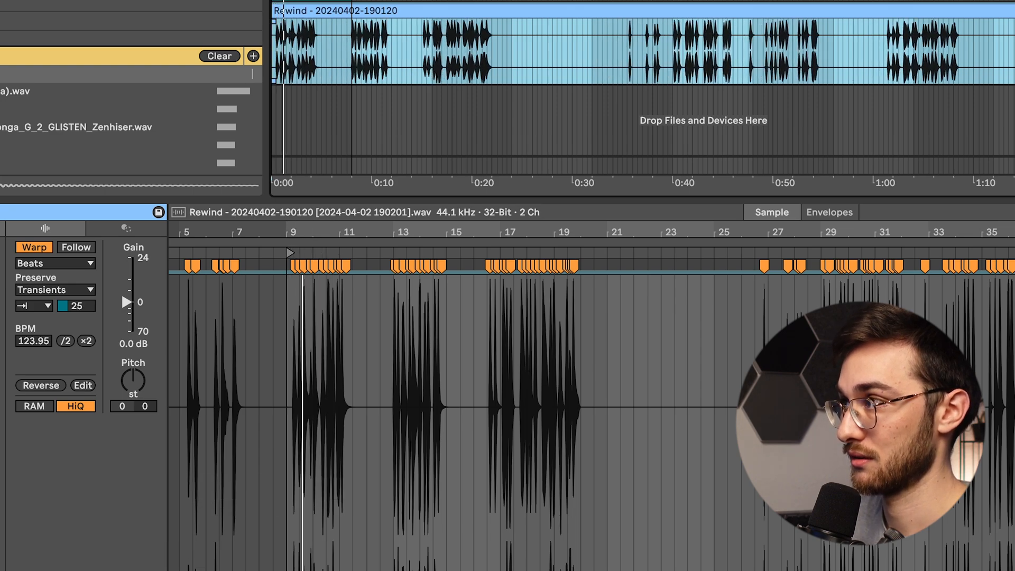
Step: Set the clip's transient envelope to 57 and audition the Rewind audio from the phrase on sample bar 13
key(plus)
key(plus)
key(plus)
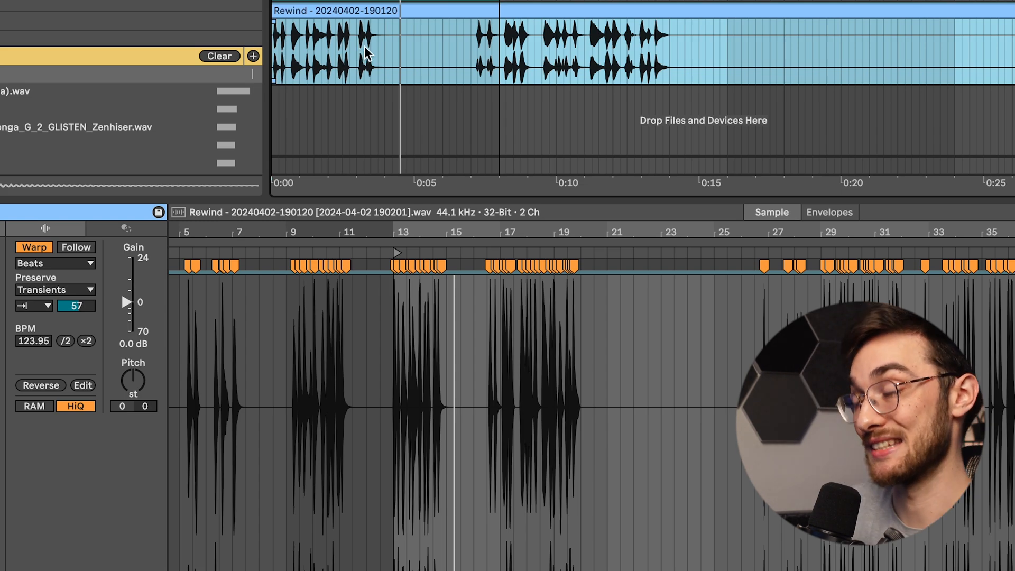
key(space)
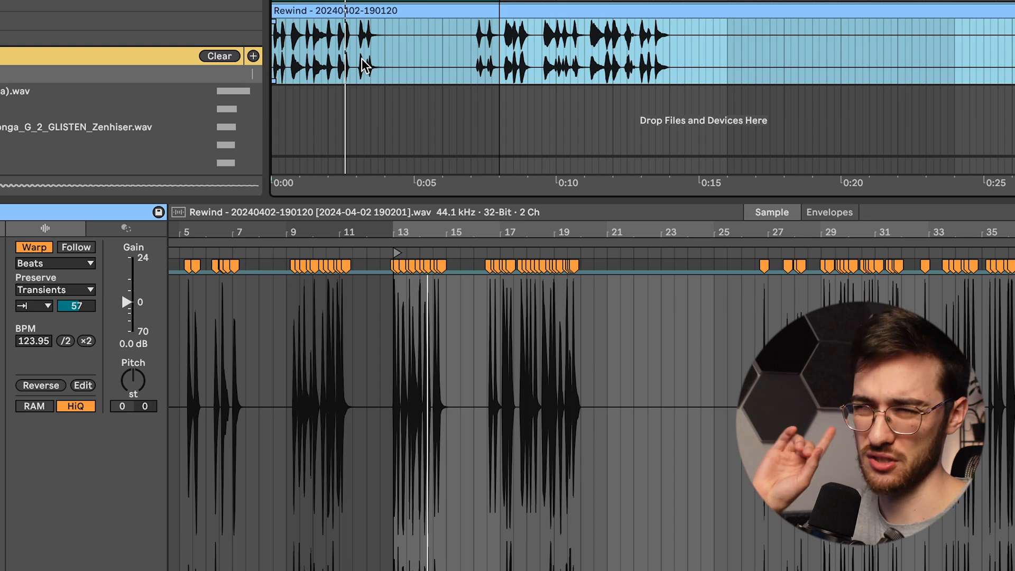
key(space)
Step: Slide the Rewind clip's audio to start at the phrase around sample bar 17 and play it back
drag(574, 55, 352, 55)
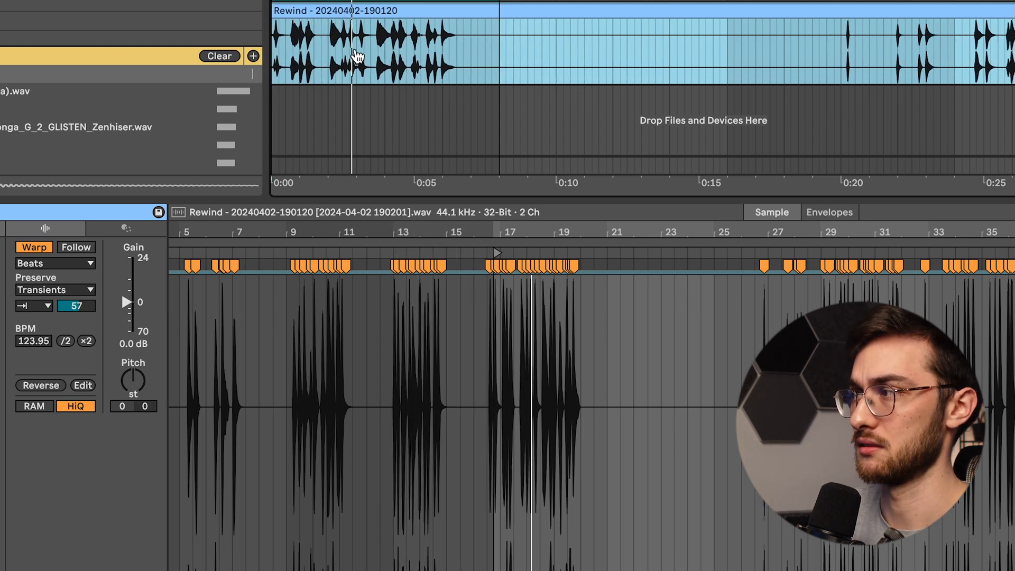
key(space)
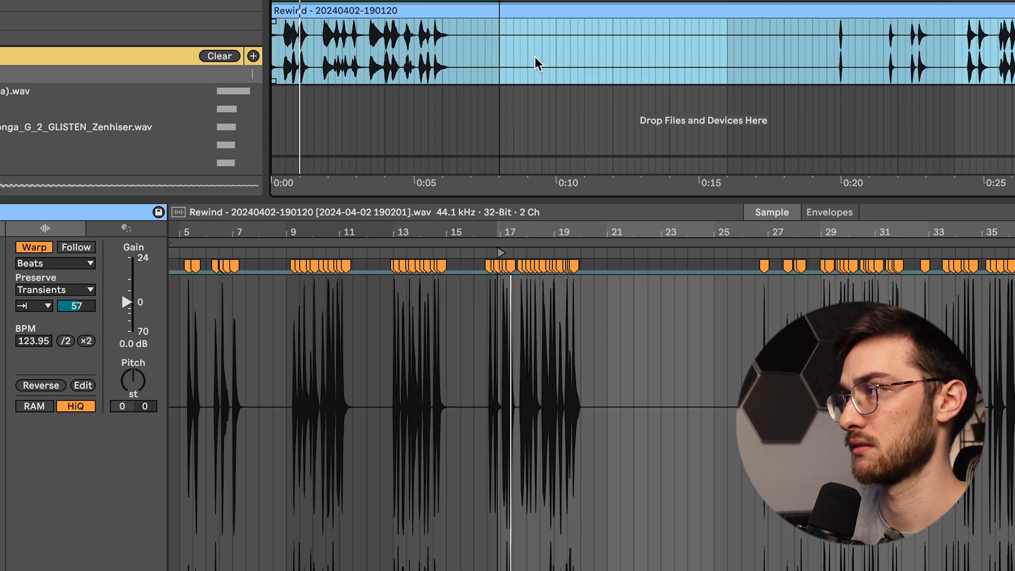
key(plus)
key(plus)
key(plus)
key(plus)
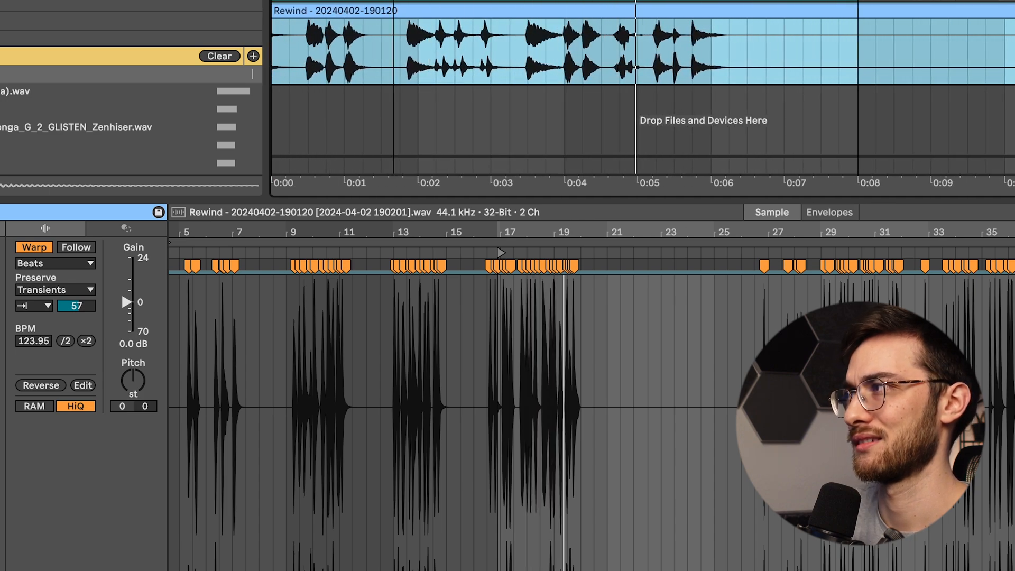
key(minus)
key(minus)
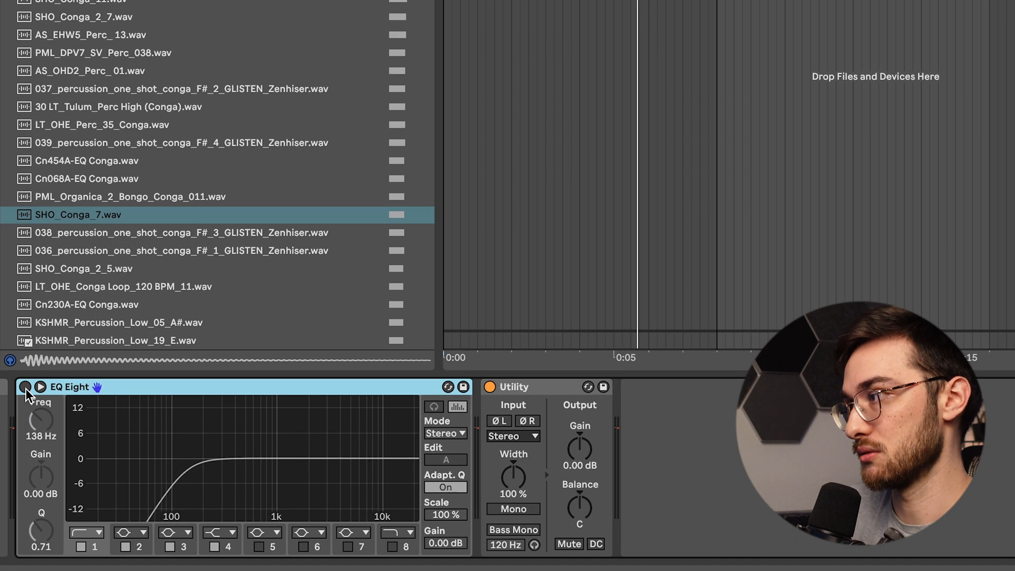
Step: Enable EQ Eight on the Rewind track and toggle between the clip and device views
click(25, 387)
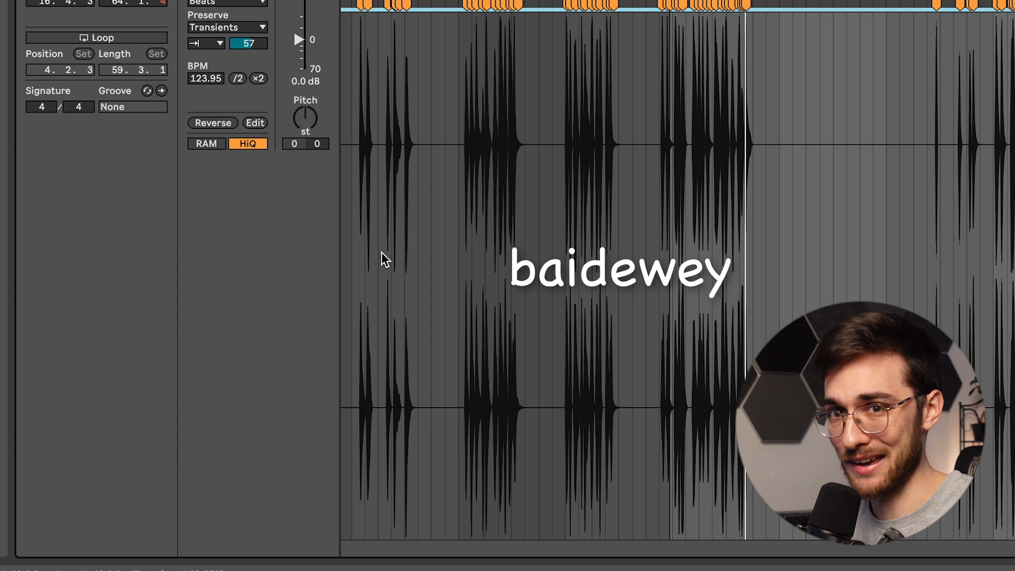
key(shift+Tab)
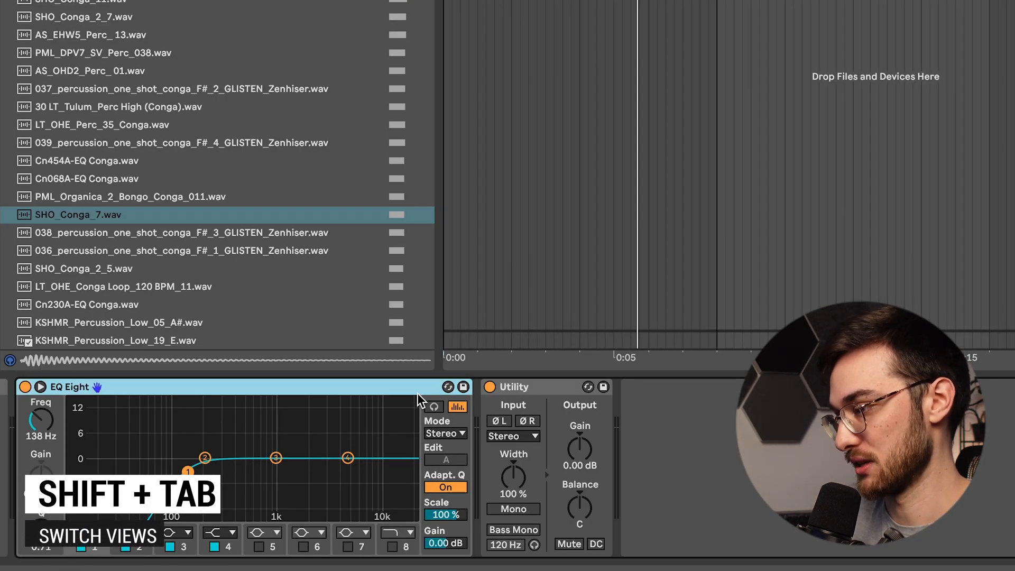
key(shift+Tab)
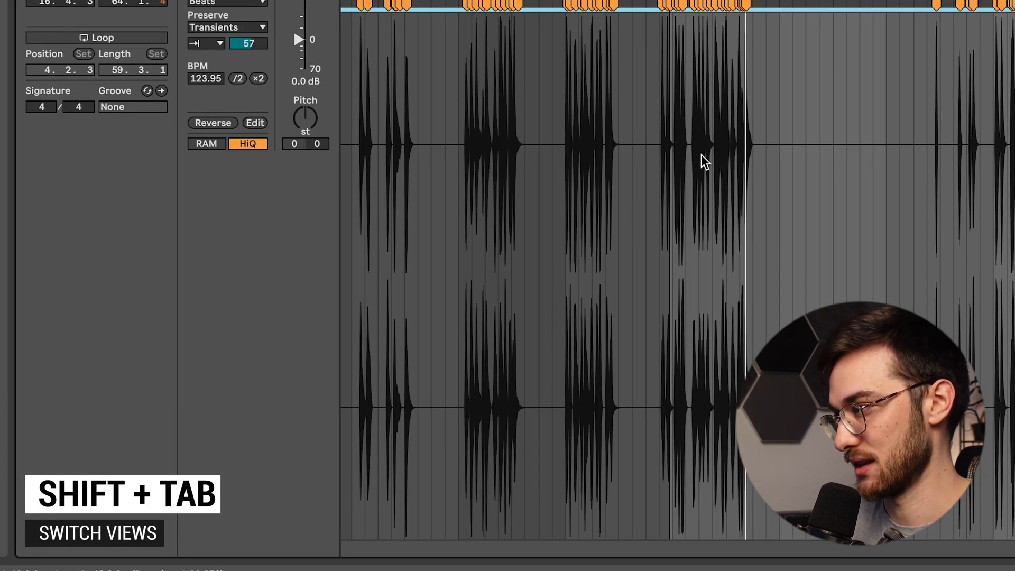
key(shift+Tab)
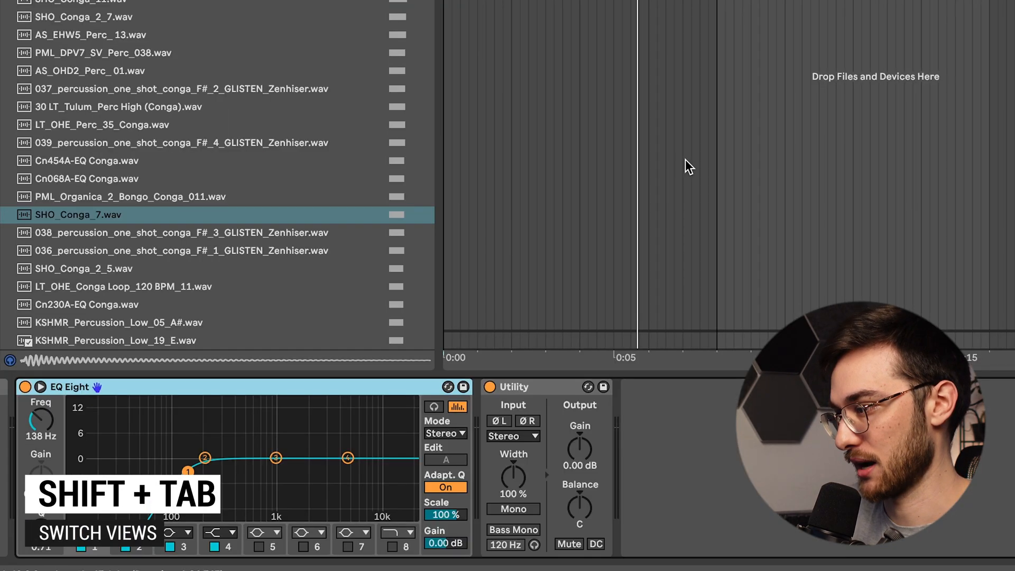
Step: Disable EQ Eight's low-cut band 1, enable high-cut band 8, and audition its cutoff at 119 Hz with a Q of 2.84
click(81, 547)
click(393, 547)
drag(405, 470, 181, 442)
key(space)
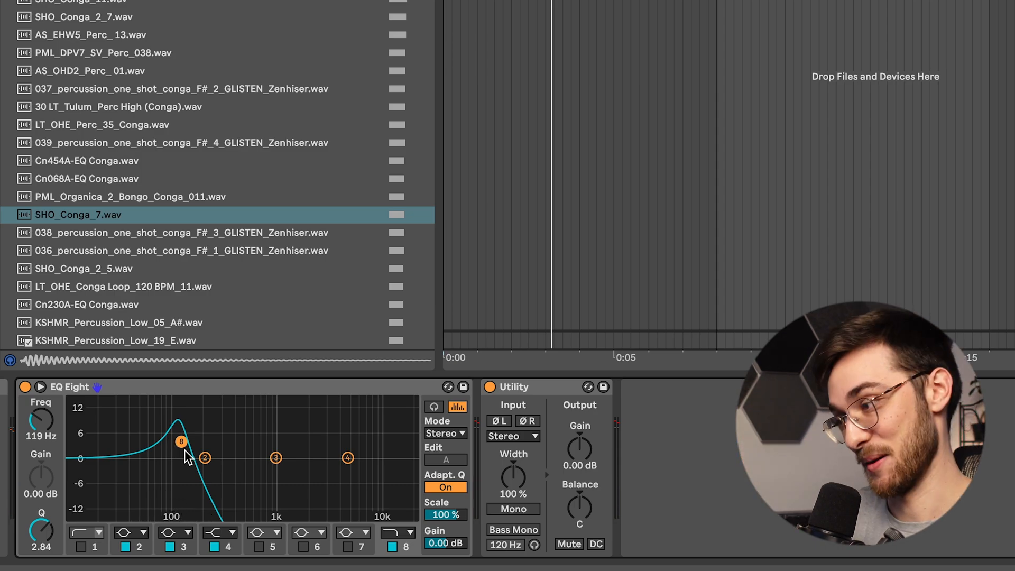
key(space)
drag(172, 443, 251, 466)
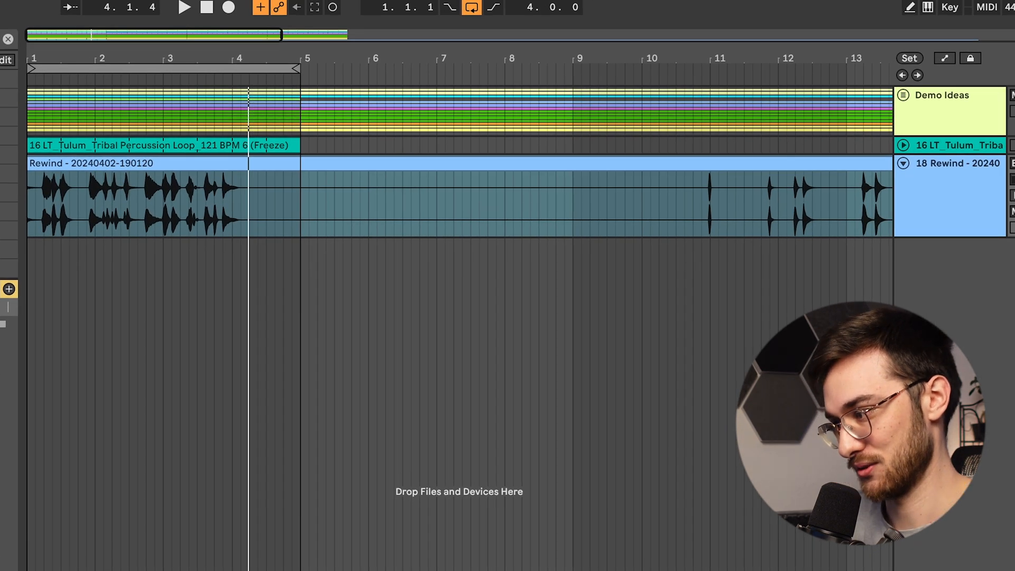
Step: Reverse the Rewind clip and slide its audio so a percussion phrase fills the first four bars
drag(170, 53, 170, 12)
key(r)
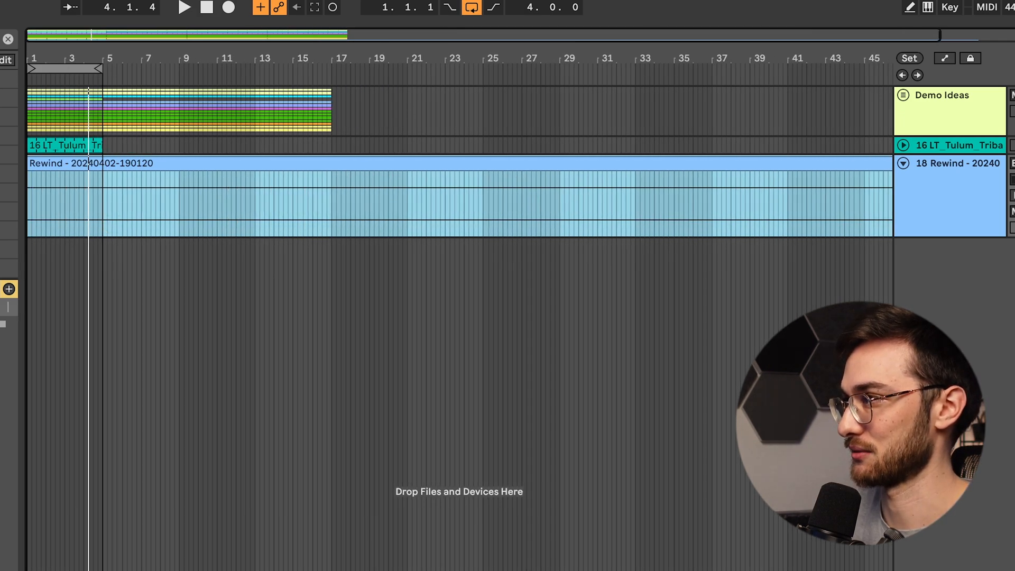
drag(1, 196, 27, 192)
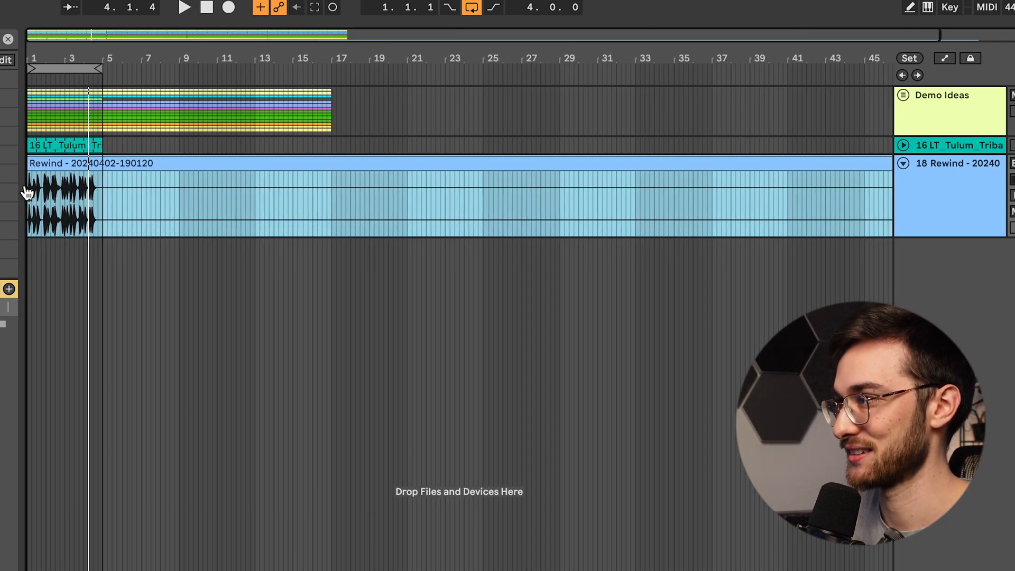
Step: Play back the reversed percussion phrase in the looped first four bars
key(space)
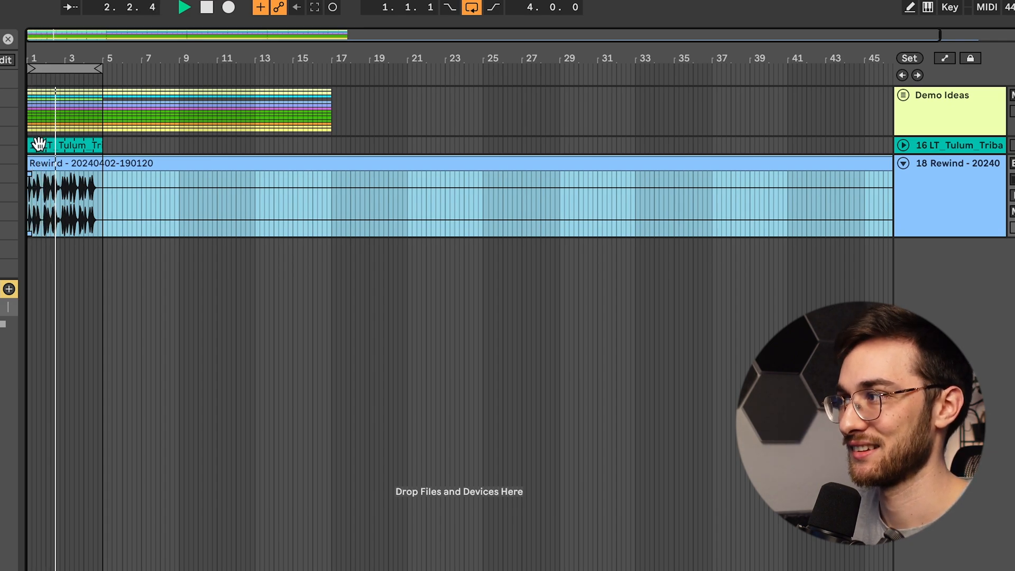
drag(38, 54, 28, 85)
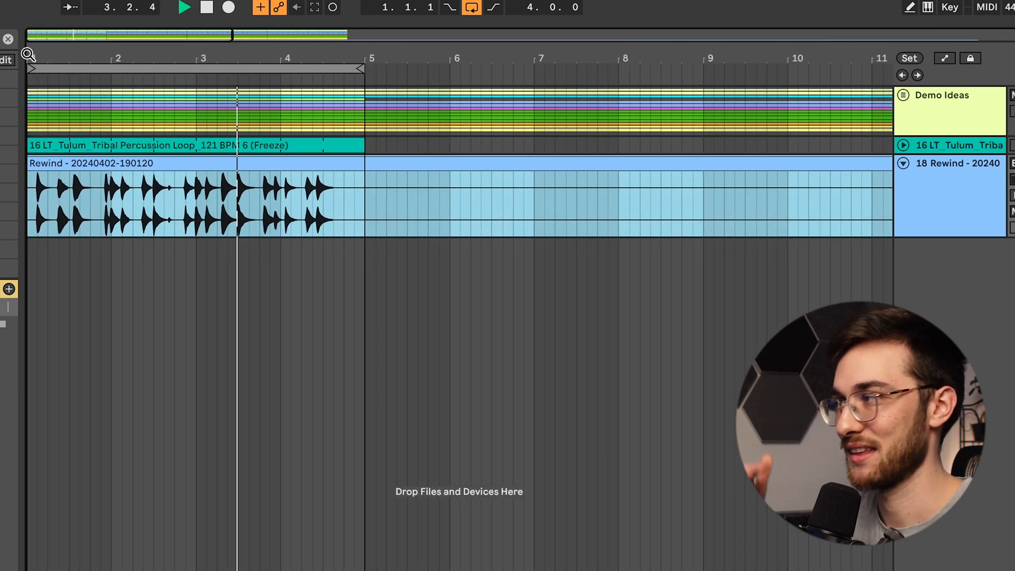
key(space)
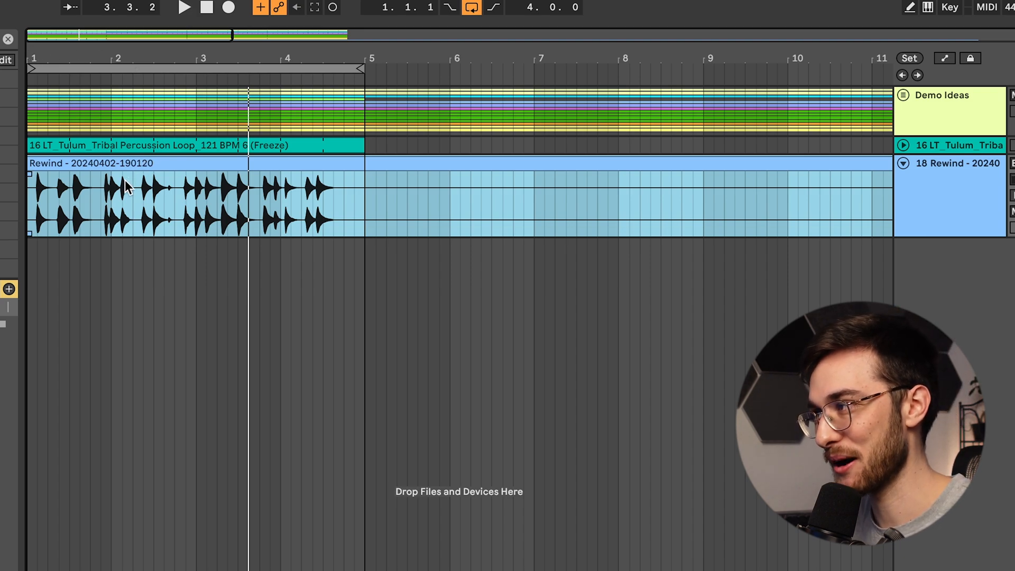
key(space)
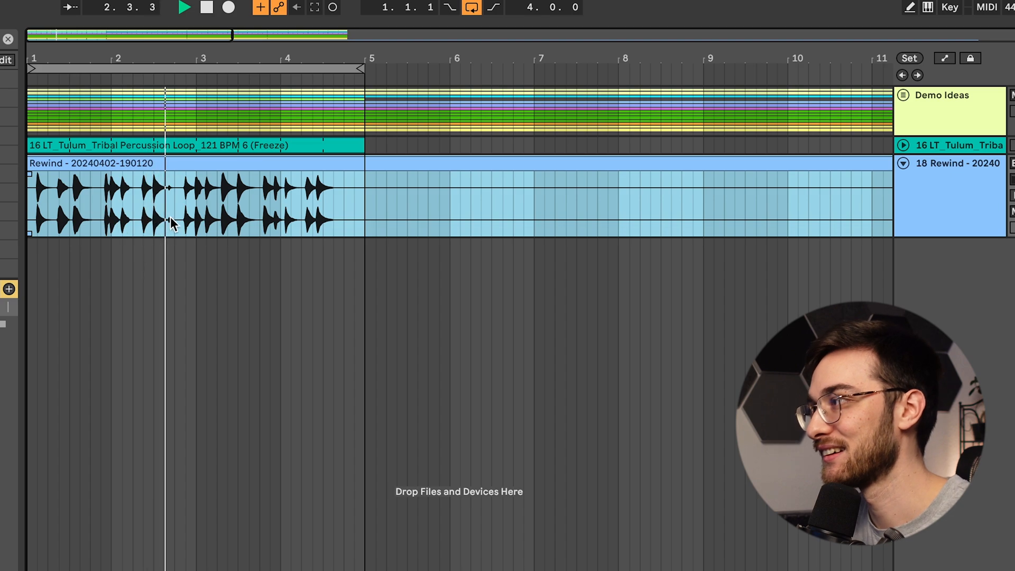
key(space)
Step: Split the Rewind clip at bar 2 beat 2, trim the second part's start to bar 3 beat 4, and audition the groove
click(125, 213)
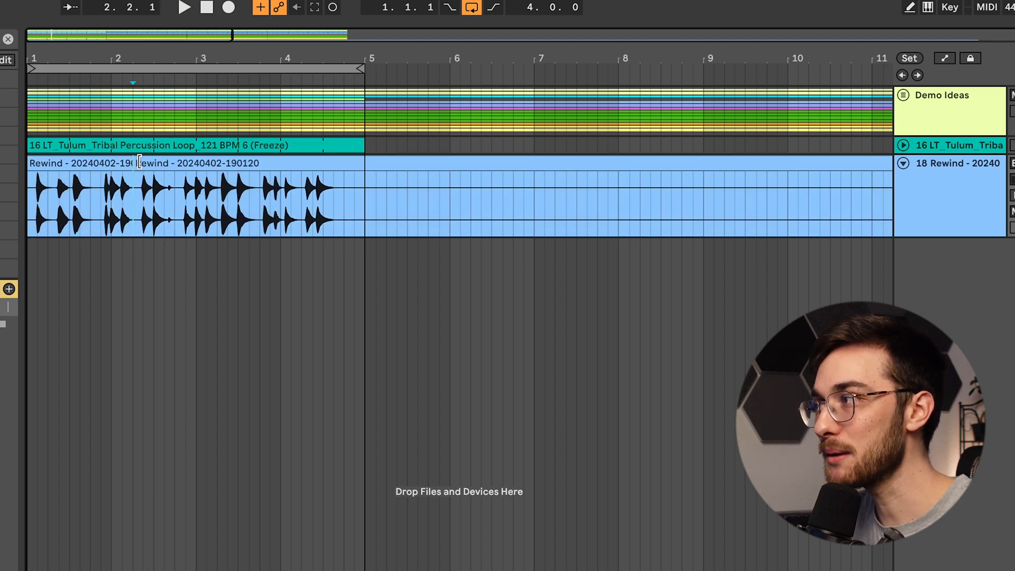
drag(139, 161, 260, 161)
click(62, 166)
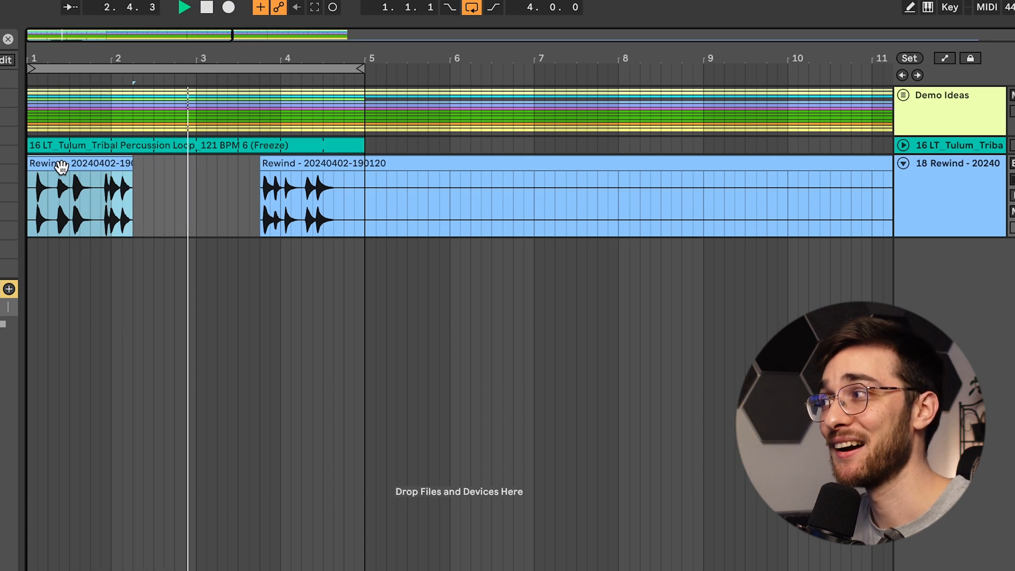
key(space)
Step: Trim the start of the remaining Rewind clip to bar 6 and copy the first slice to bar 3
drag(261, 164, 452, 165)
drag(57, 165, 242, 183)
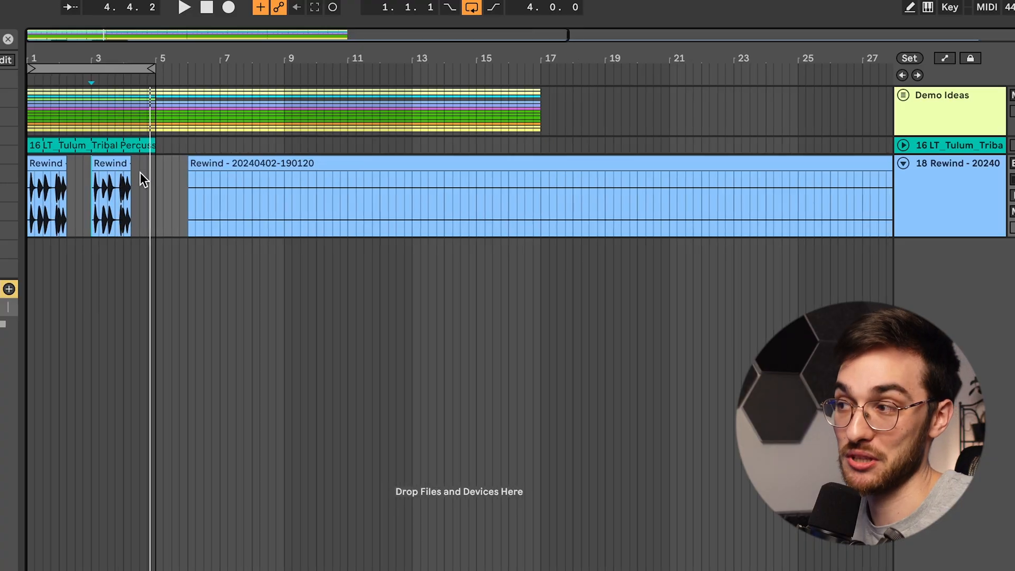
click(147, 171)
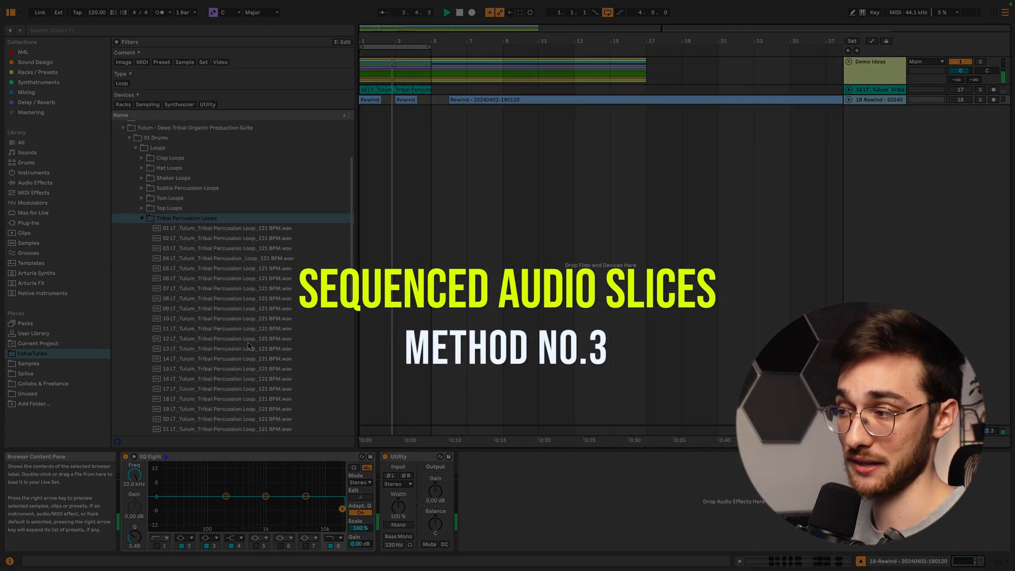
Step: Create a MIDI track and load 13 LT_Tulum_Tribal Percussion Loop_121 BPM.wav into it as a sliced instrument
click(237, 349)
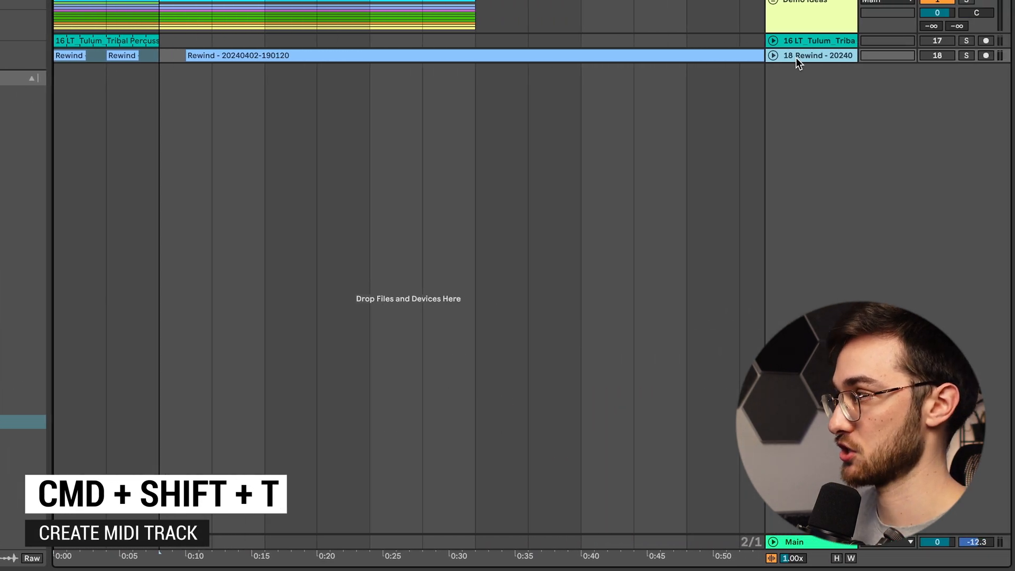
key(super+shift+t)
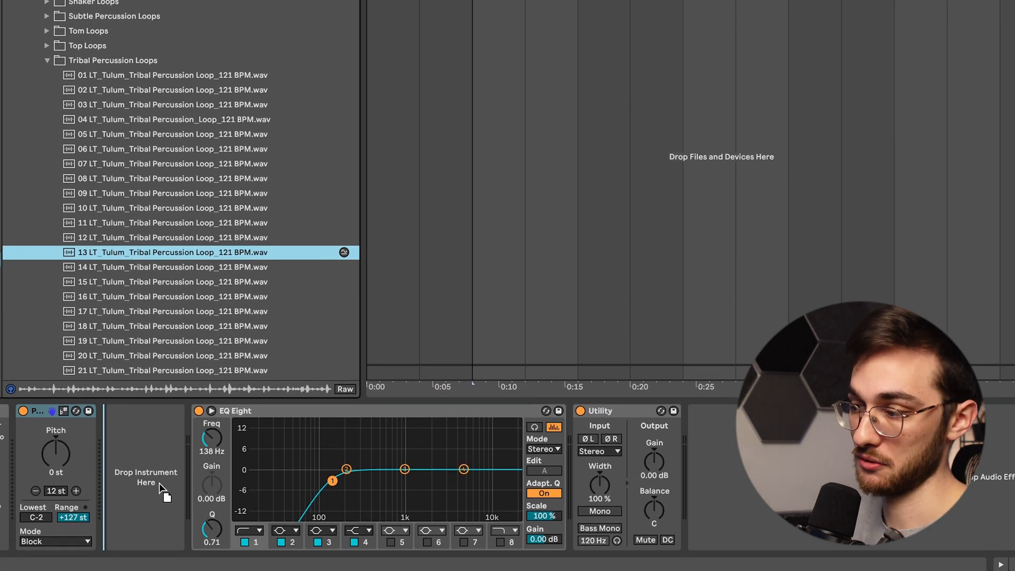
drag(160, 484, 145, 484)
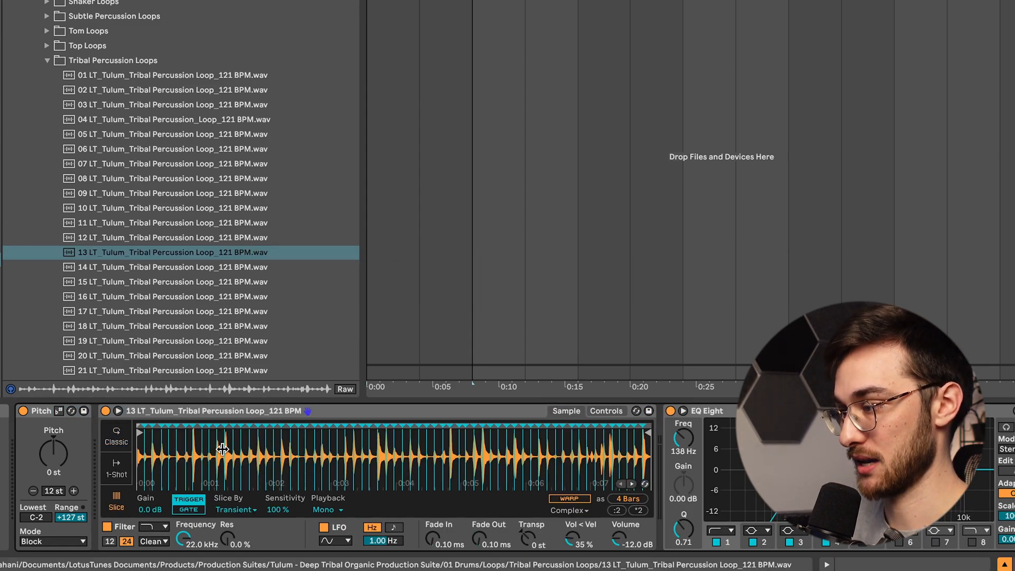
Step: Try slicing the loaded percussion loop by Beat and return it to slicing by Transient
click(246, 511)
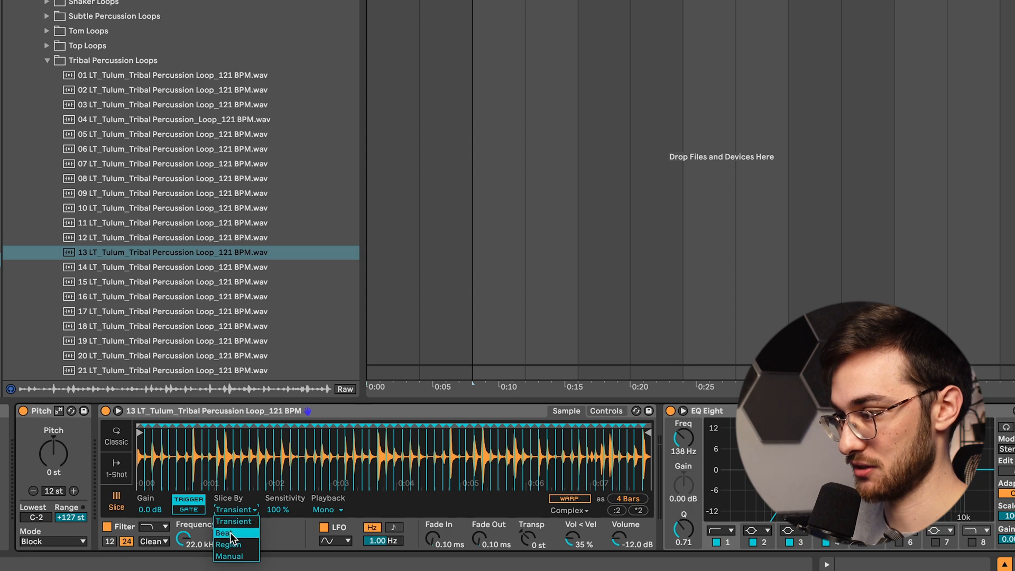
click(231, 534)
click(237, 511)
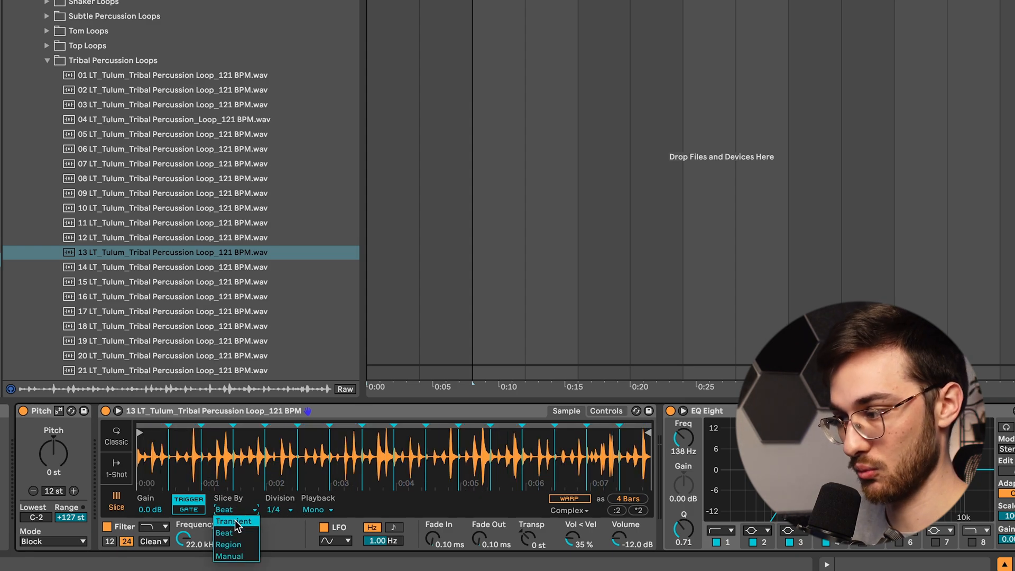
click(236, 523)
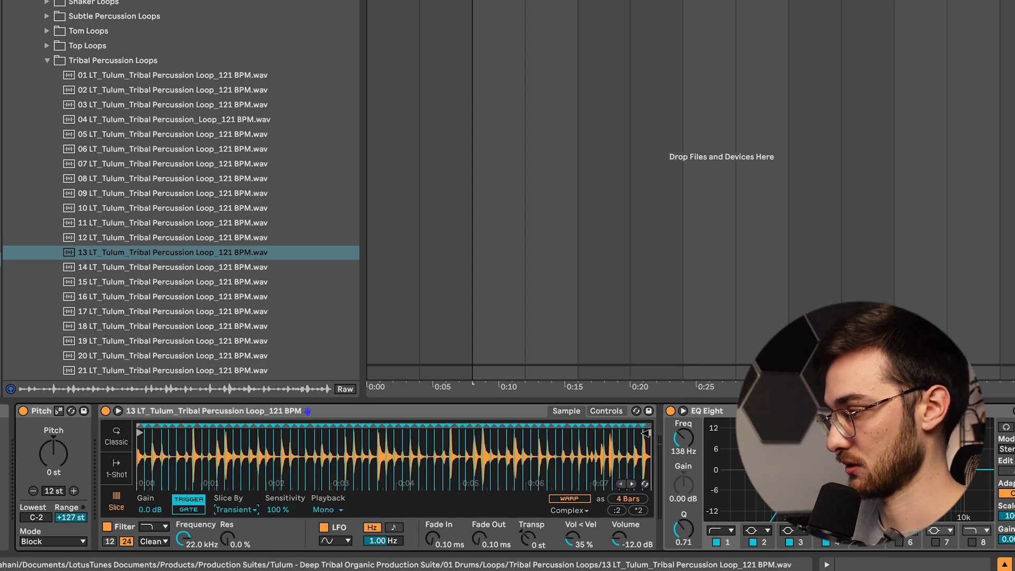
mouse_move(647, 432)
mouse_down()
mouse_move(349, 421)
mouse_move(450, 409)
mouse_move(682, 411)
mouse_up()
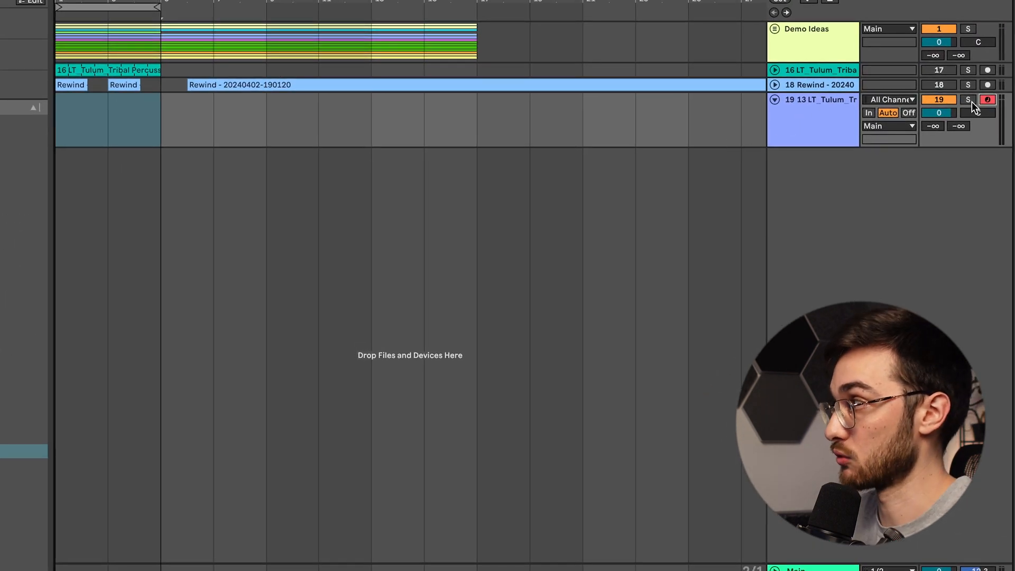
Step: Find Rozzer - Advanced Step Sequencer v2.0 in the M4L collection and load it before the sliced percussion instrument on track 19
click(812, 132)
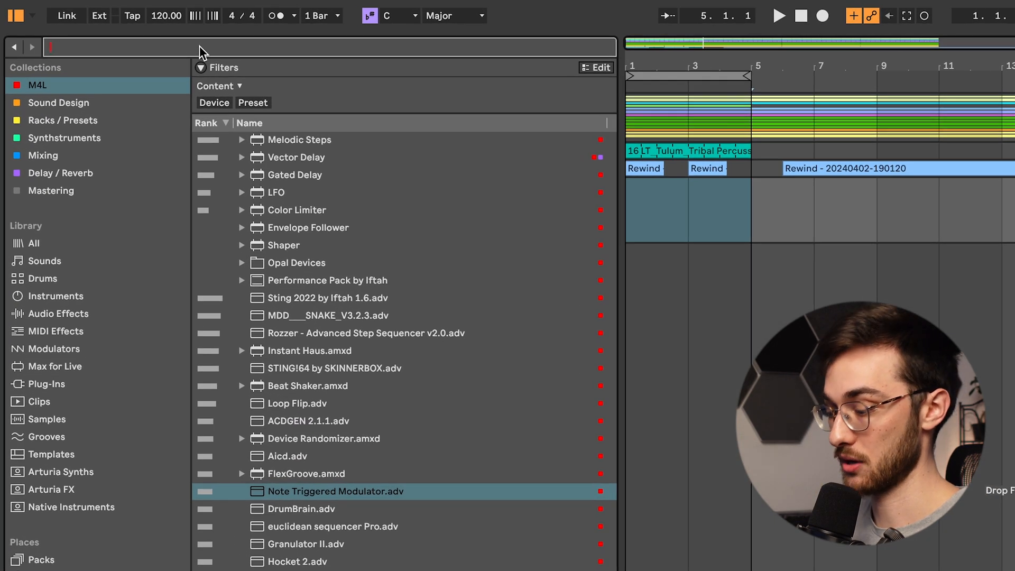
text(rozzer)
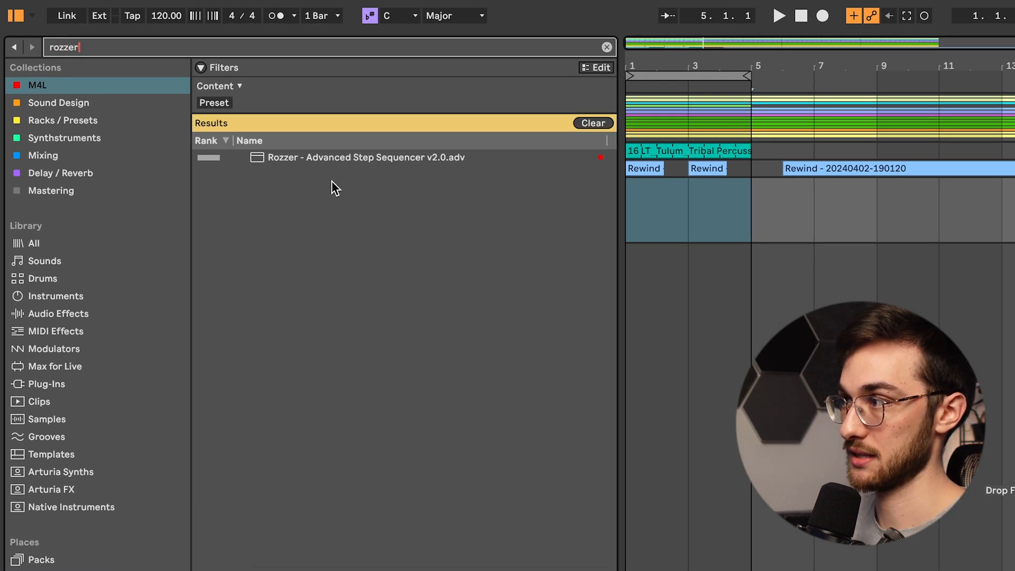
drag(381, 158, 387, 478)
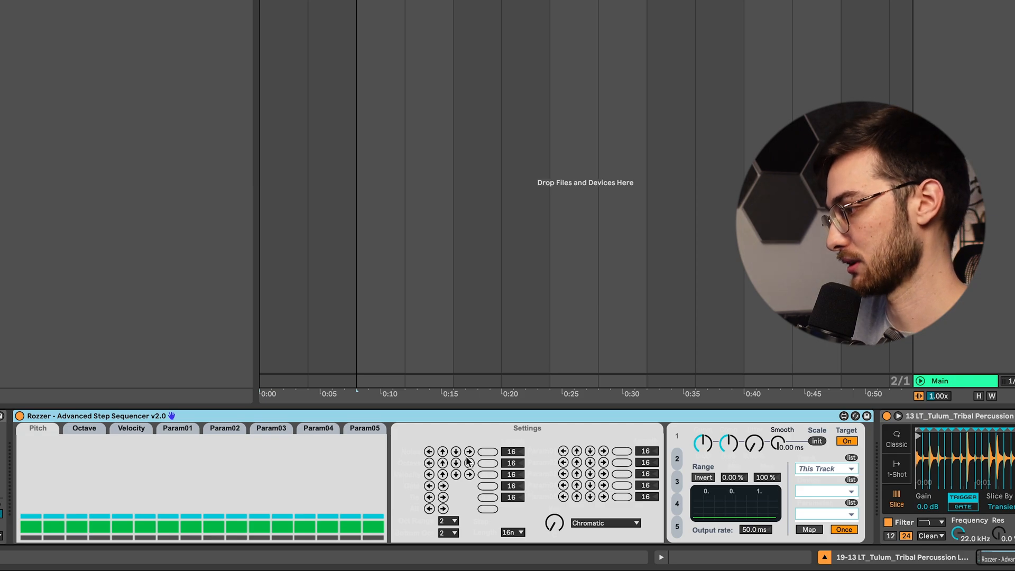
Step: Randomize the Rozzer sequencer's step pattern several times and audition how it plays the percussion loop's slices
click(487, 509)
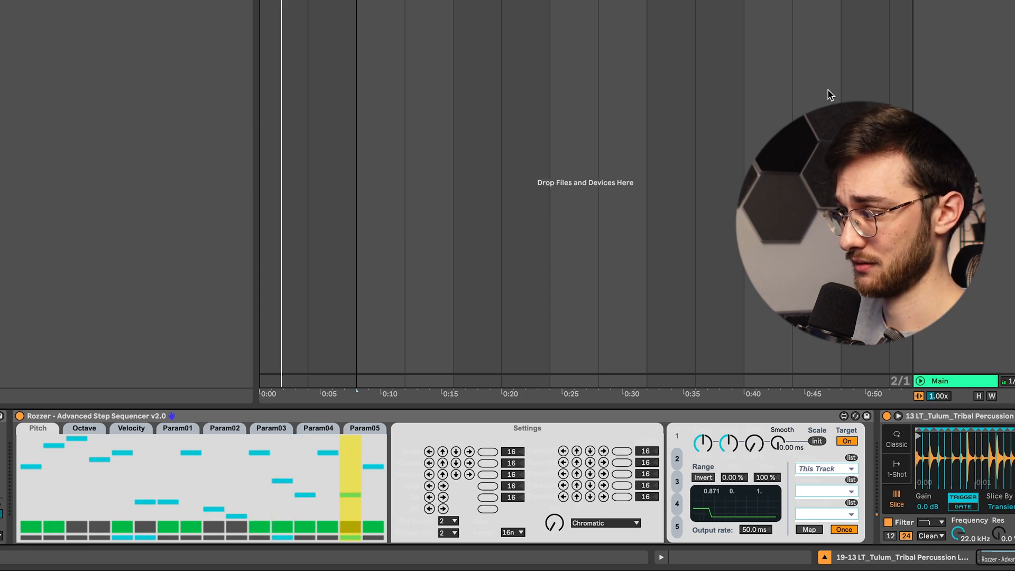
drag(988, 558, 1014, 558)
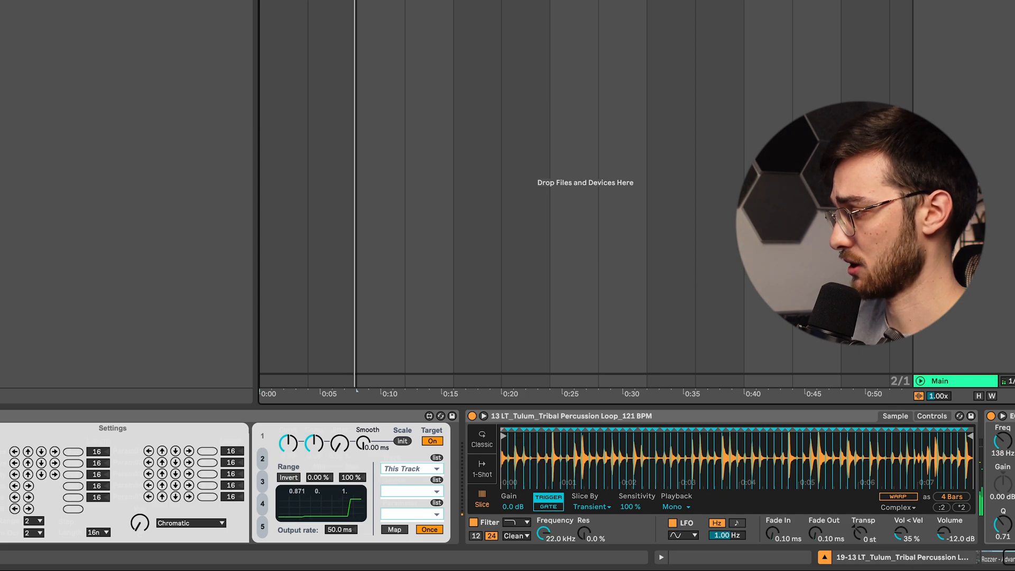
drag(1009, 558, 983, 558)
click(484, 509)
click(484, 509)
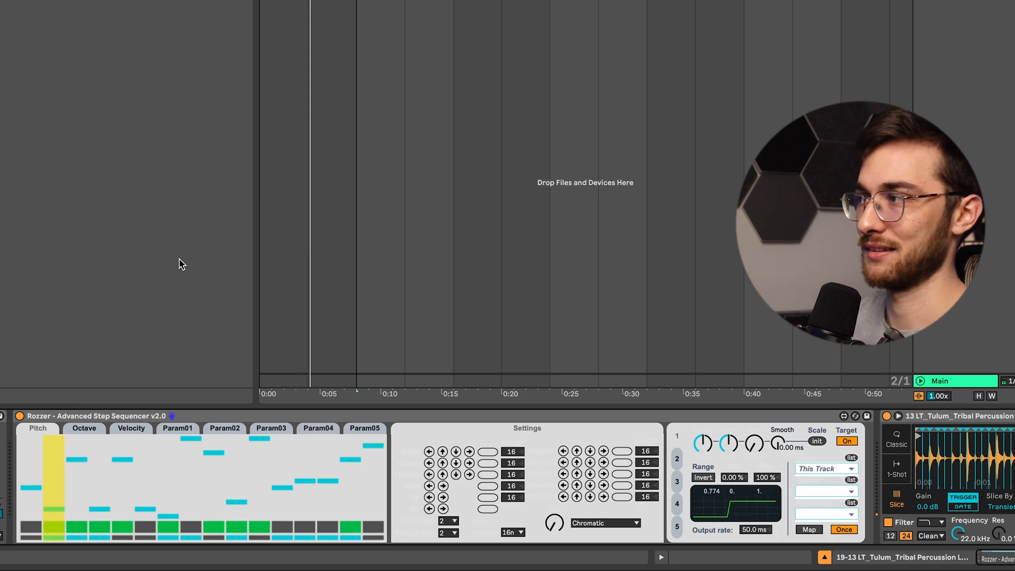
Step: Create an audio track with input from 19-13 LT Tulum Tribal Percussion Loop 121 BPM, arm it, and record about two bars
key(super+t)
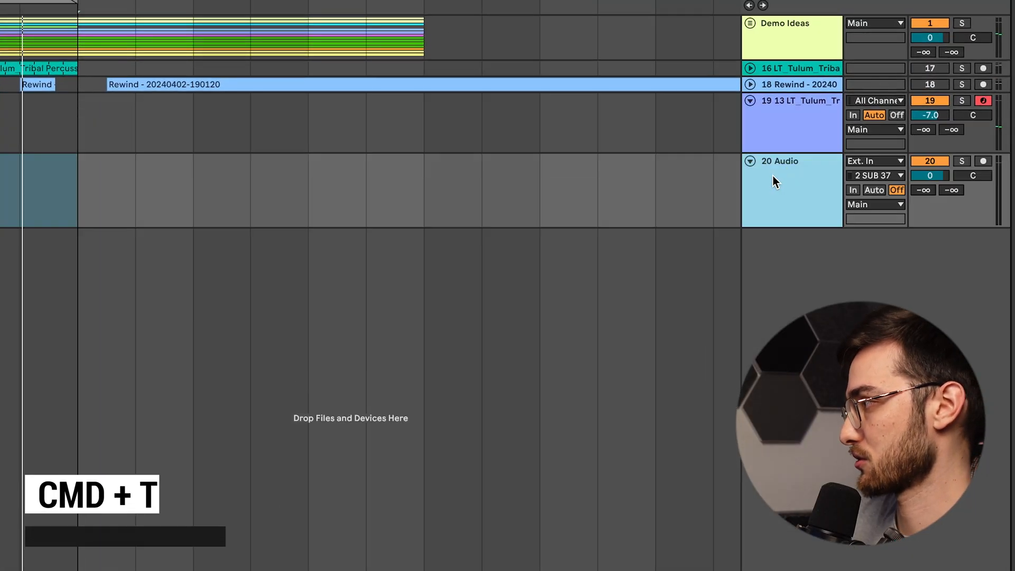
click(872, 161)
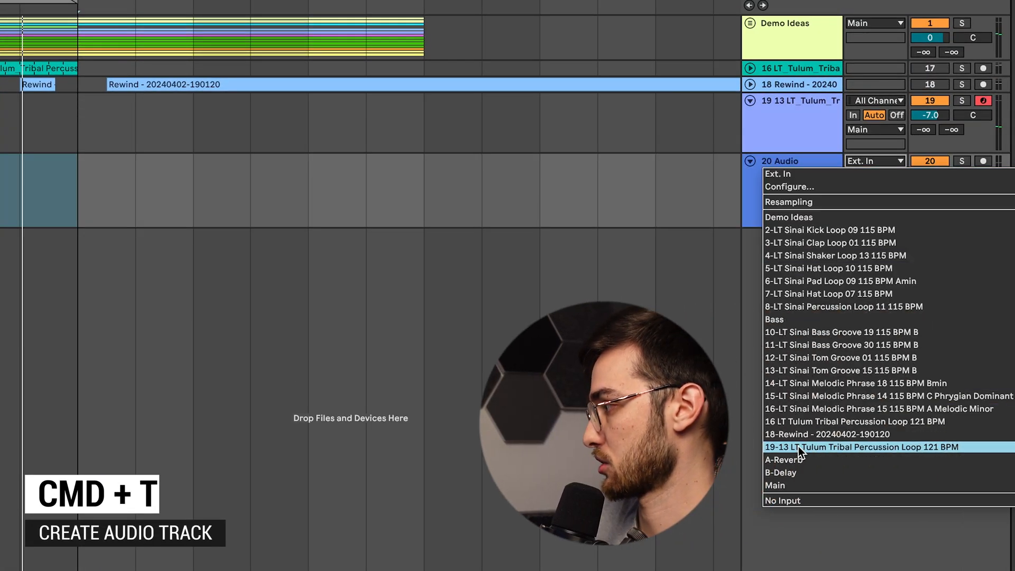
click(797, 445)
click(985, 163)
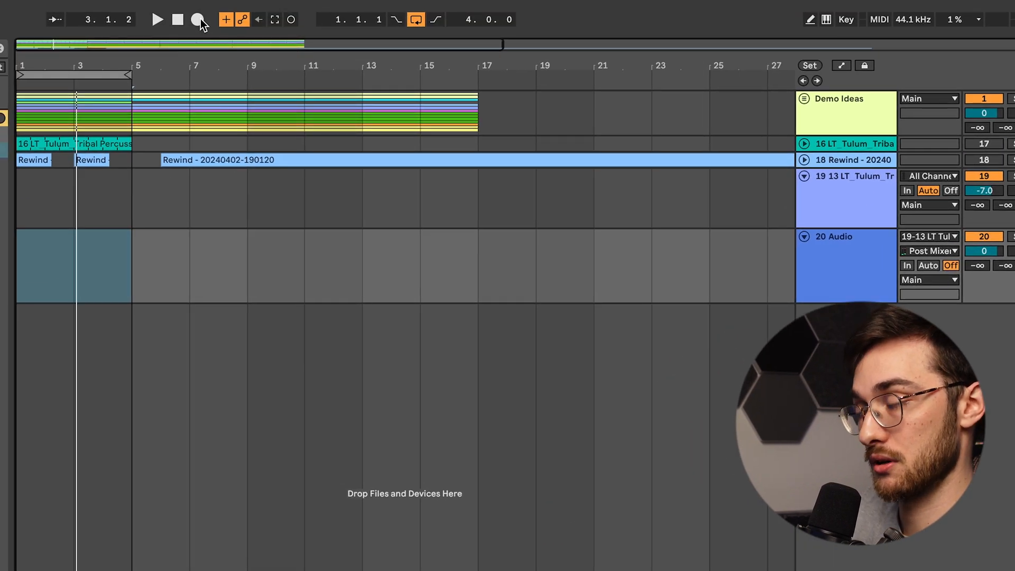
click(198, 20)
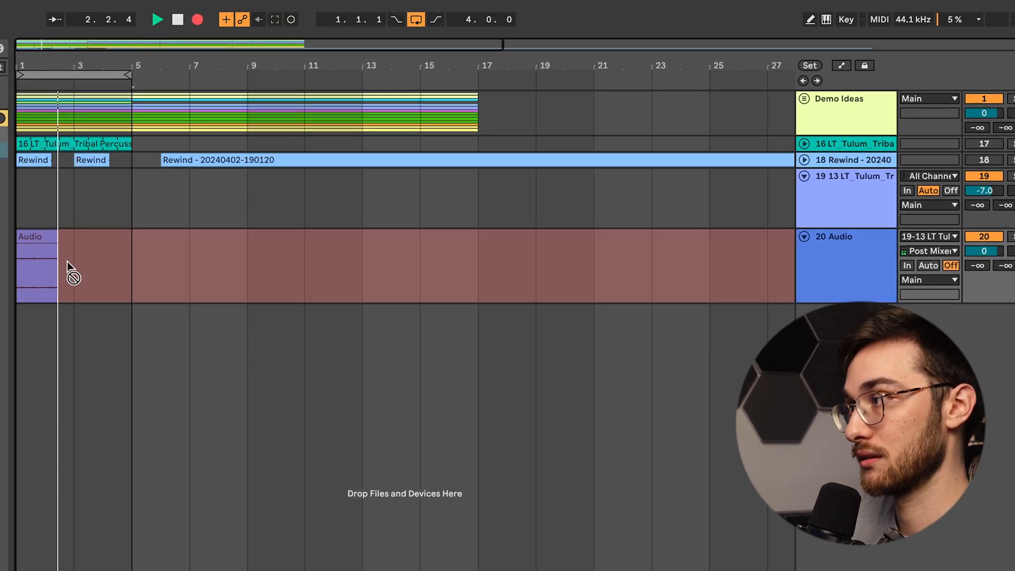
key(space)
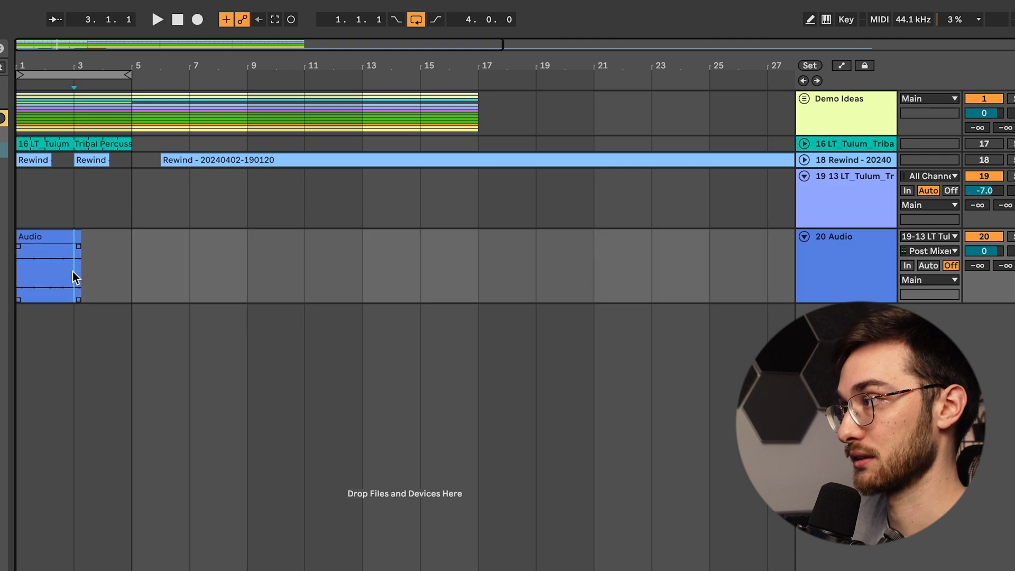
Step: Trim the recorded audio clip to end at bar 3 and switch the arrangement to a finer grid
drag(186, 94, 238, 130)
right_click(382, 398)
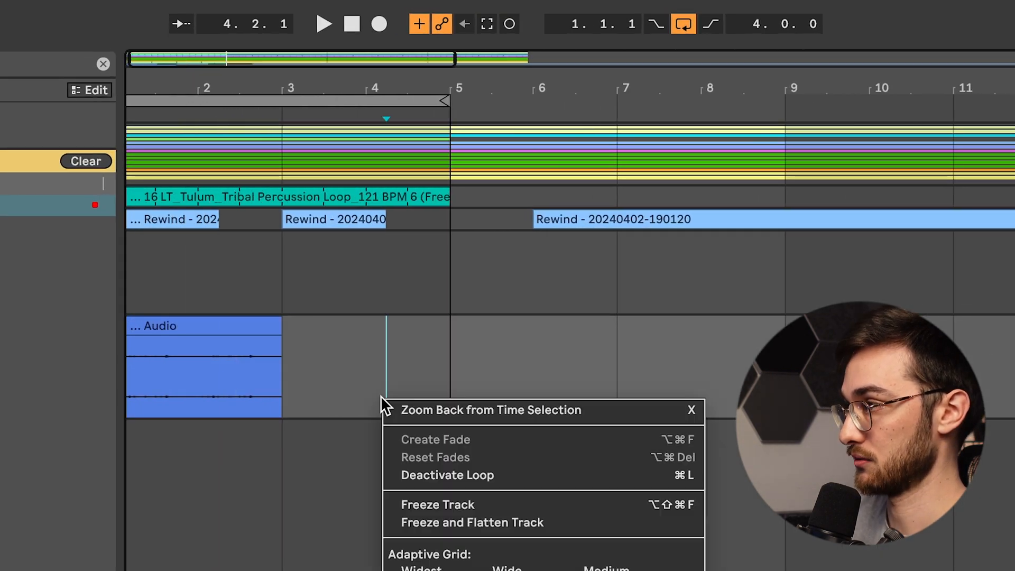
click(418, 570)
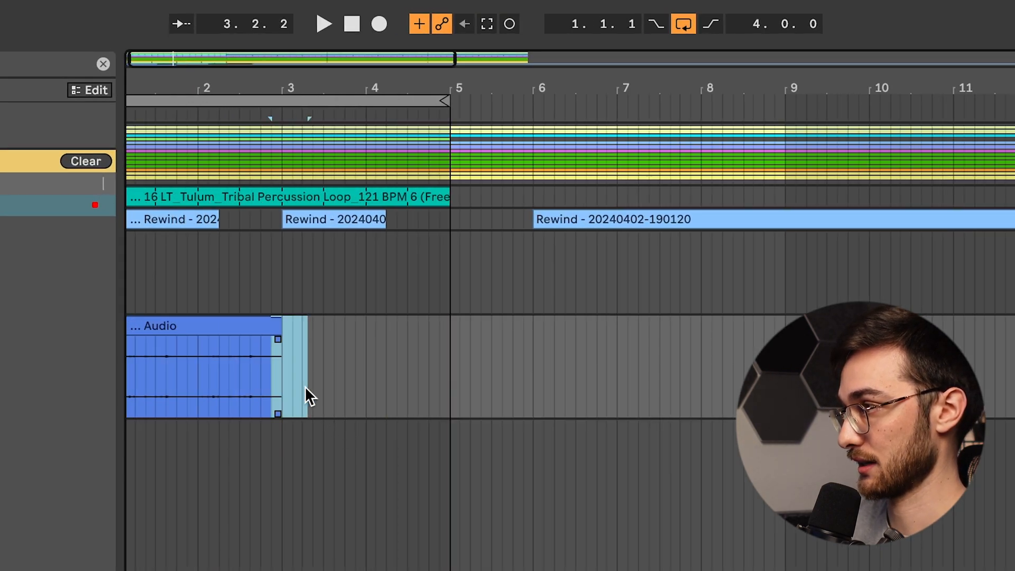
key(super+e)
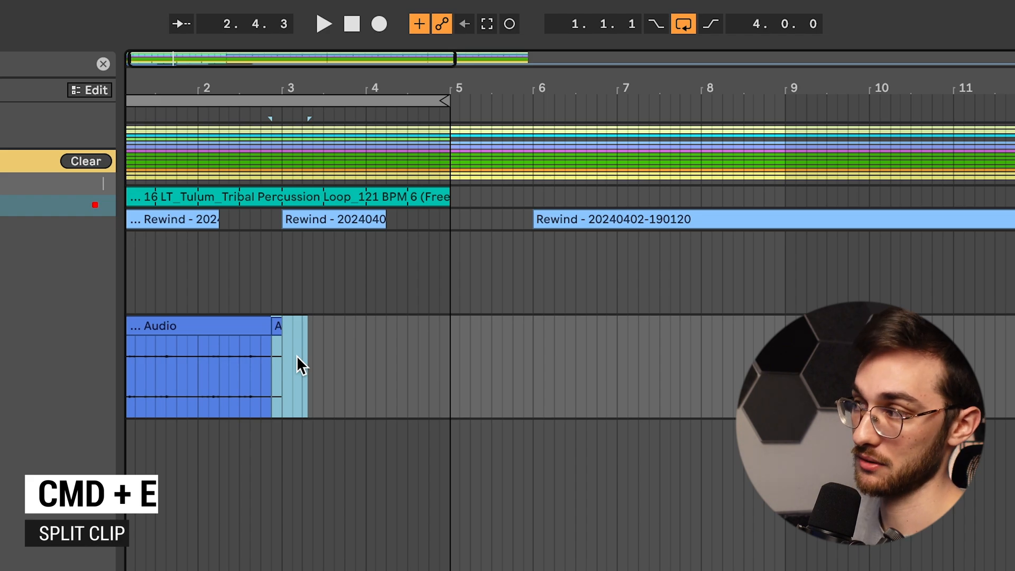
drag(259, 322, 268, 320)
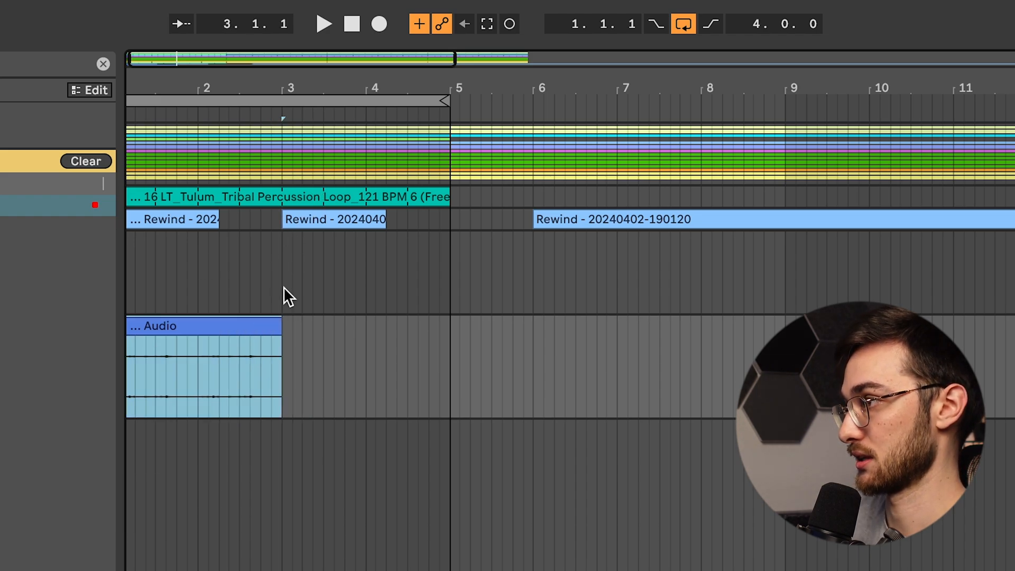
Step: Open the recorded audio clip's sample view and raise the level of the quiet recording
double_click(222, 320)
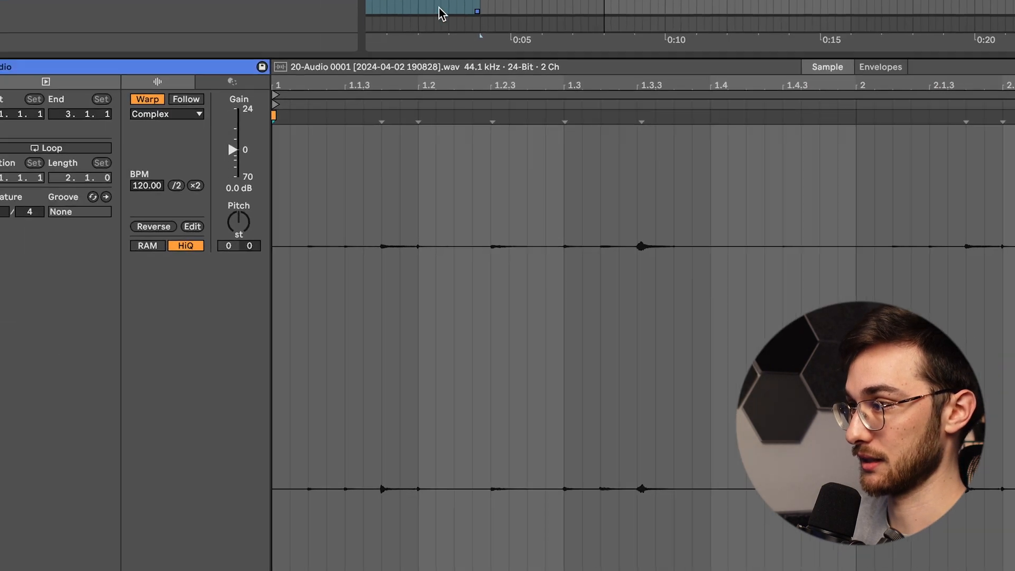
right_click(421, 165)
click(475, 272)
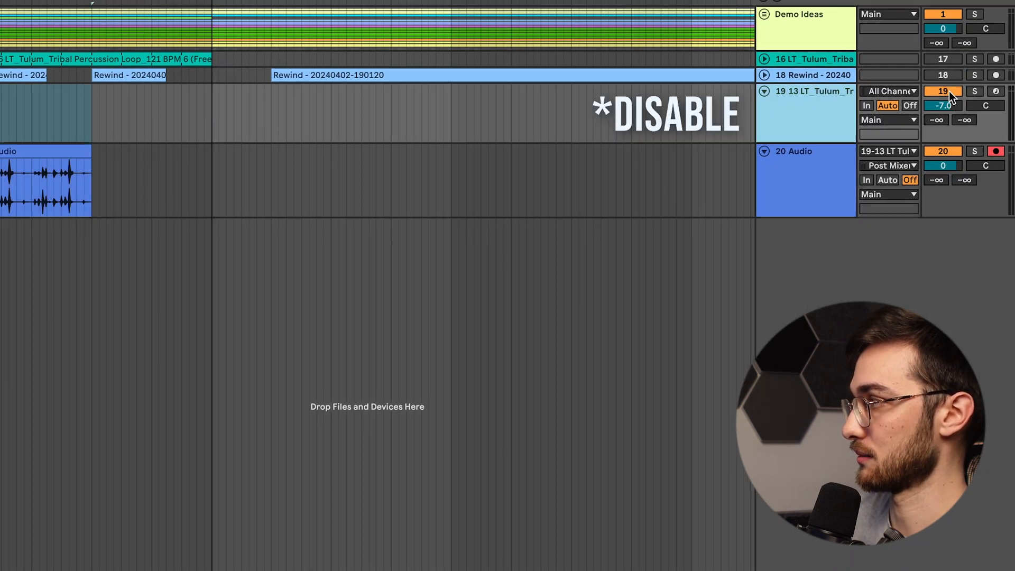
Step: Disable the sliced-loop track 19 and lower the 20 Audio track's volume to about -24 dB
click(944, 166)
click(58, 150)
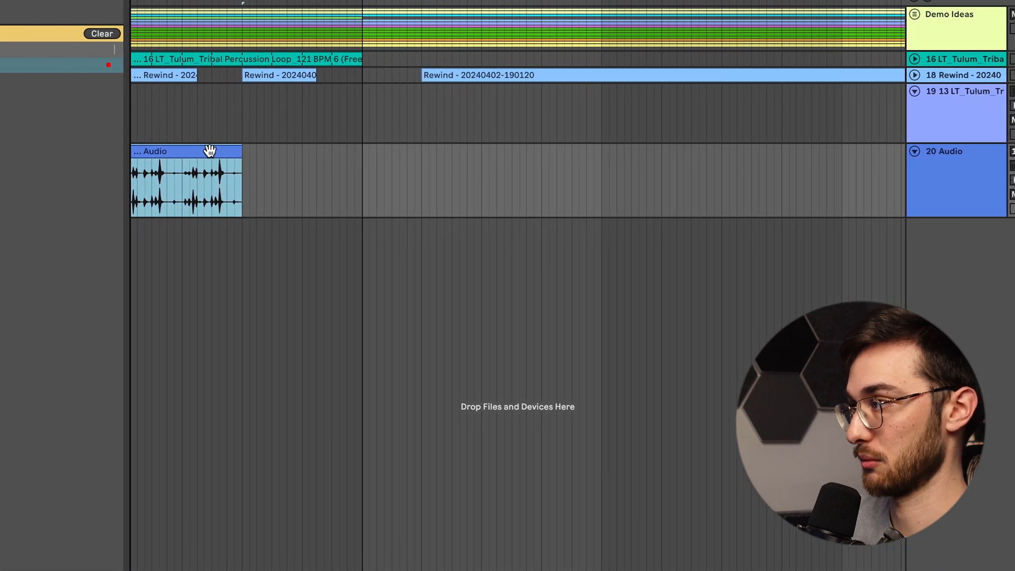
key(plus)
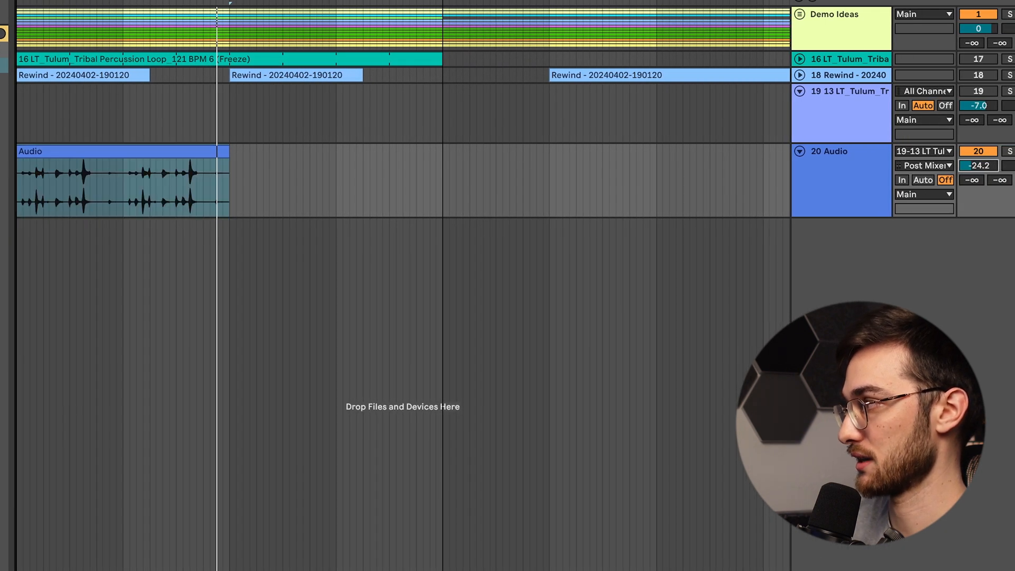
Step: Duplicate the recorded audio clip so it fills the loop to bar 5, and group the percussion tracks
click(186, 145)
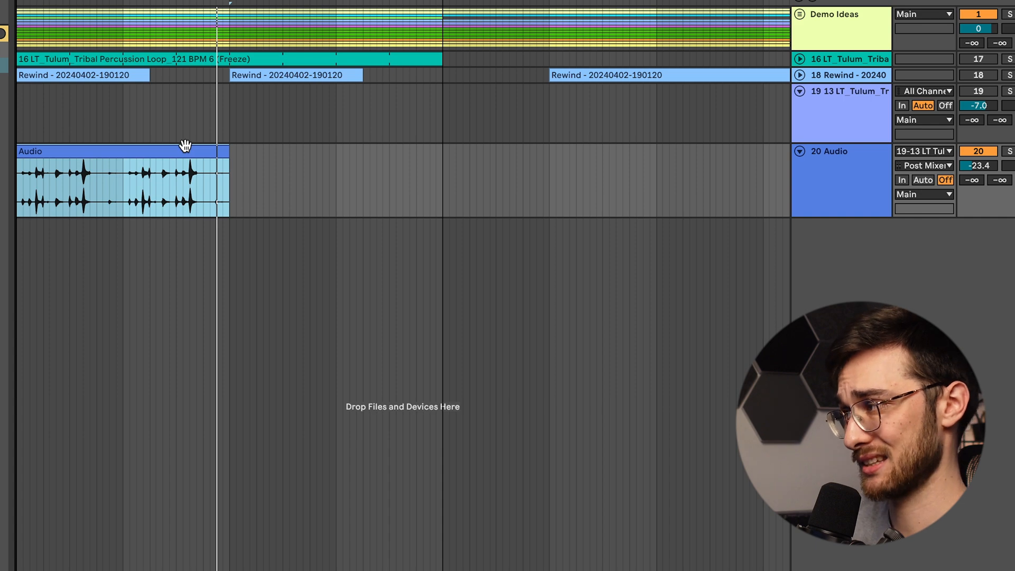
key(ctrl+d)
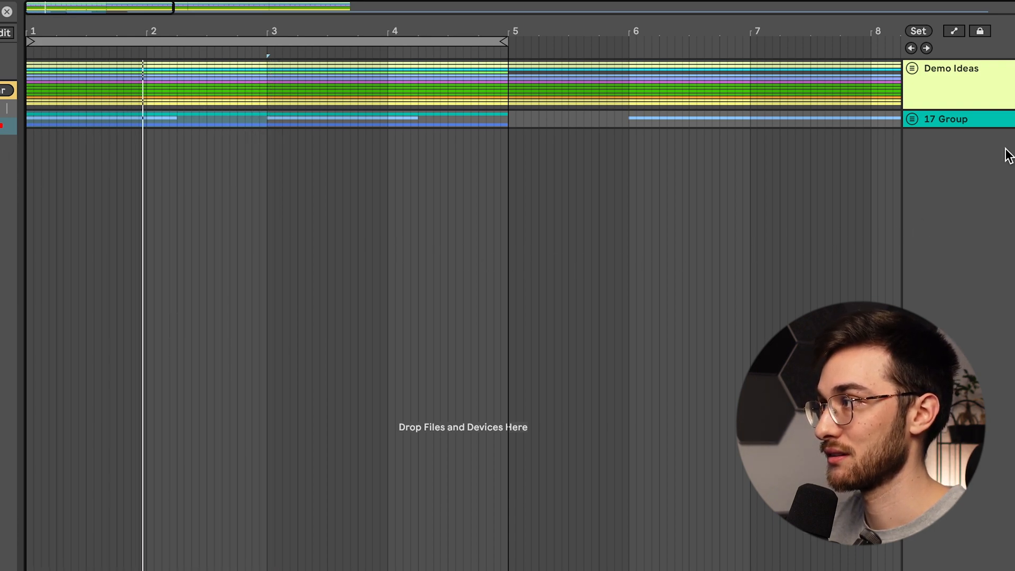
Step: Unfold and enlarge the percussion group, and compare the playing groove with the whole group off and on
click(912, 119)
click(912, 205)
drag(944, 201, 943, 227)
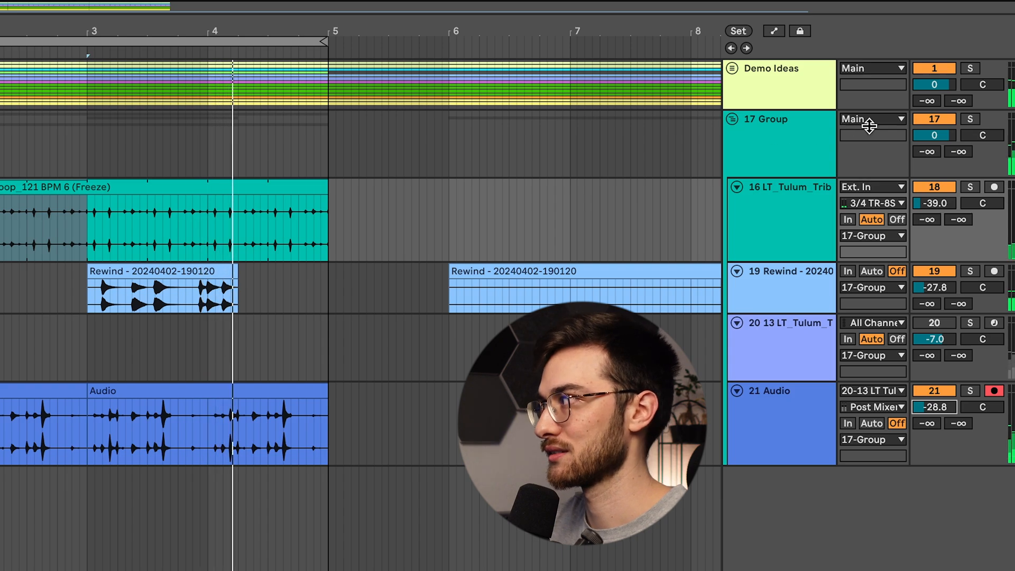
click(939, 119)
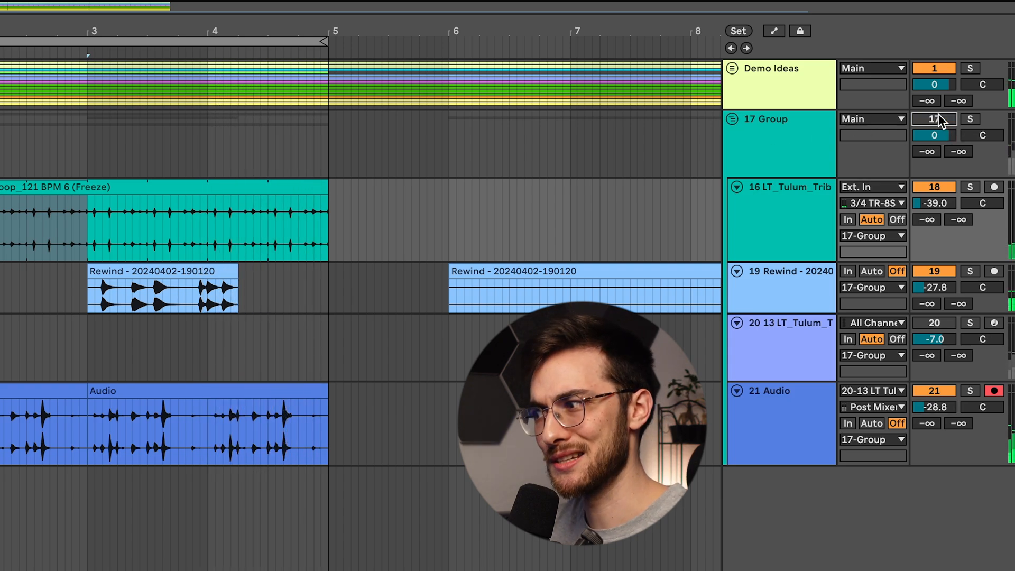
click(939, 116)
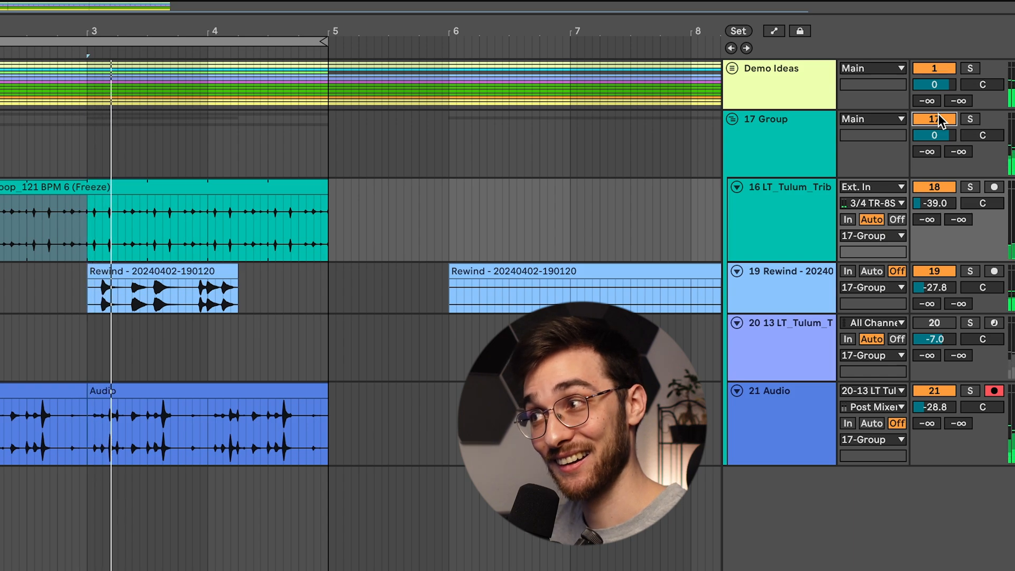